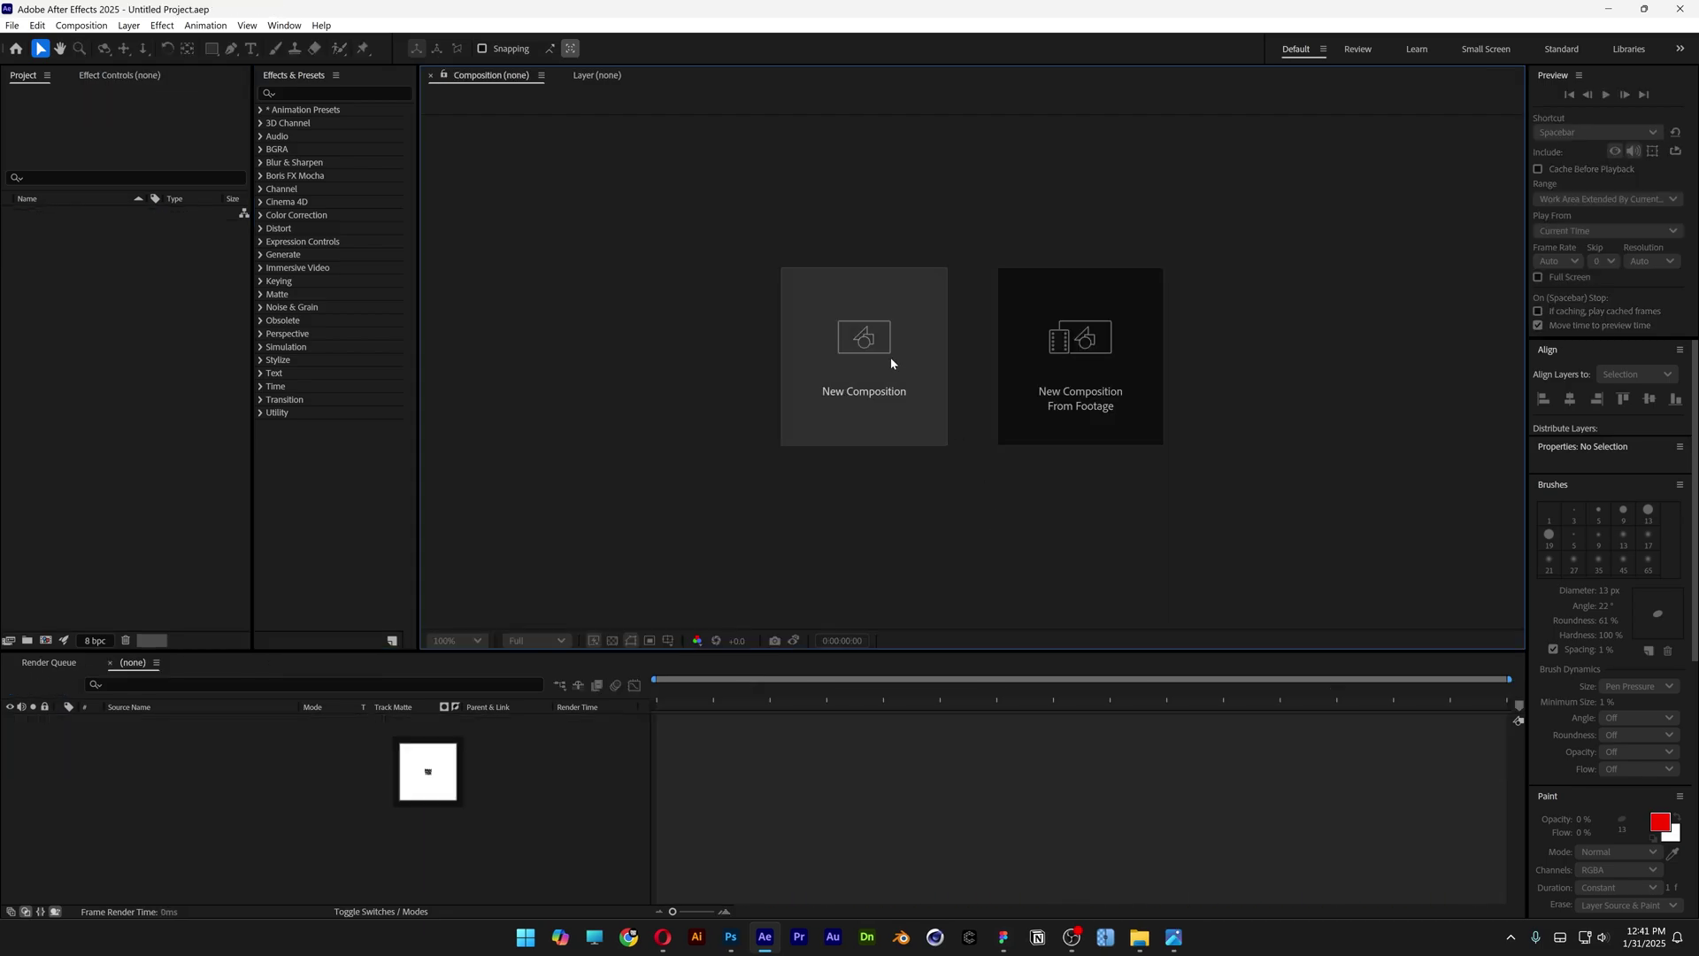
- Create comp TXT at 1080×1080, 25 fps, 5 seconds, holding a large white X text layer
click(890, 357)
text(TXT)
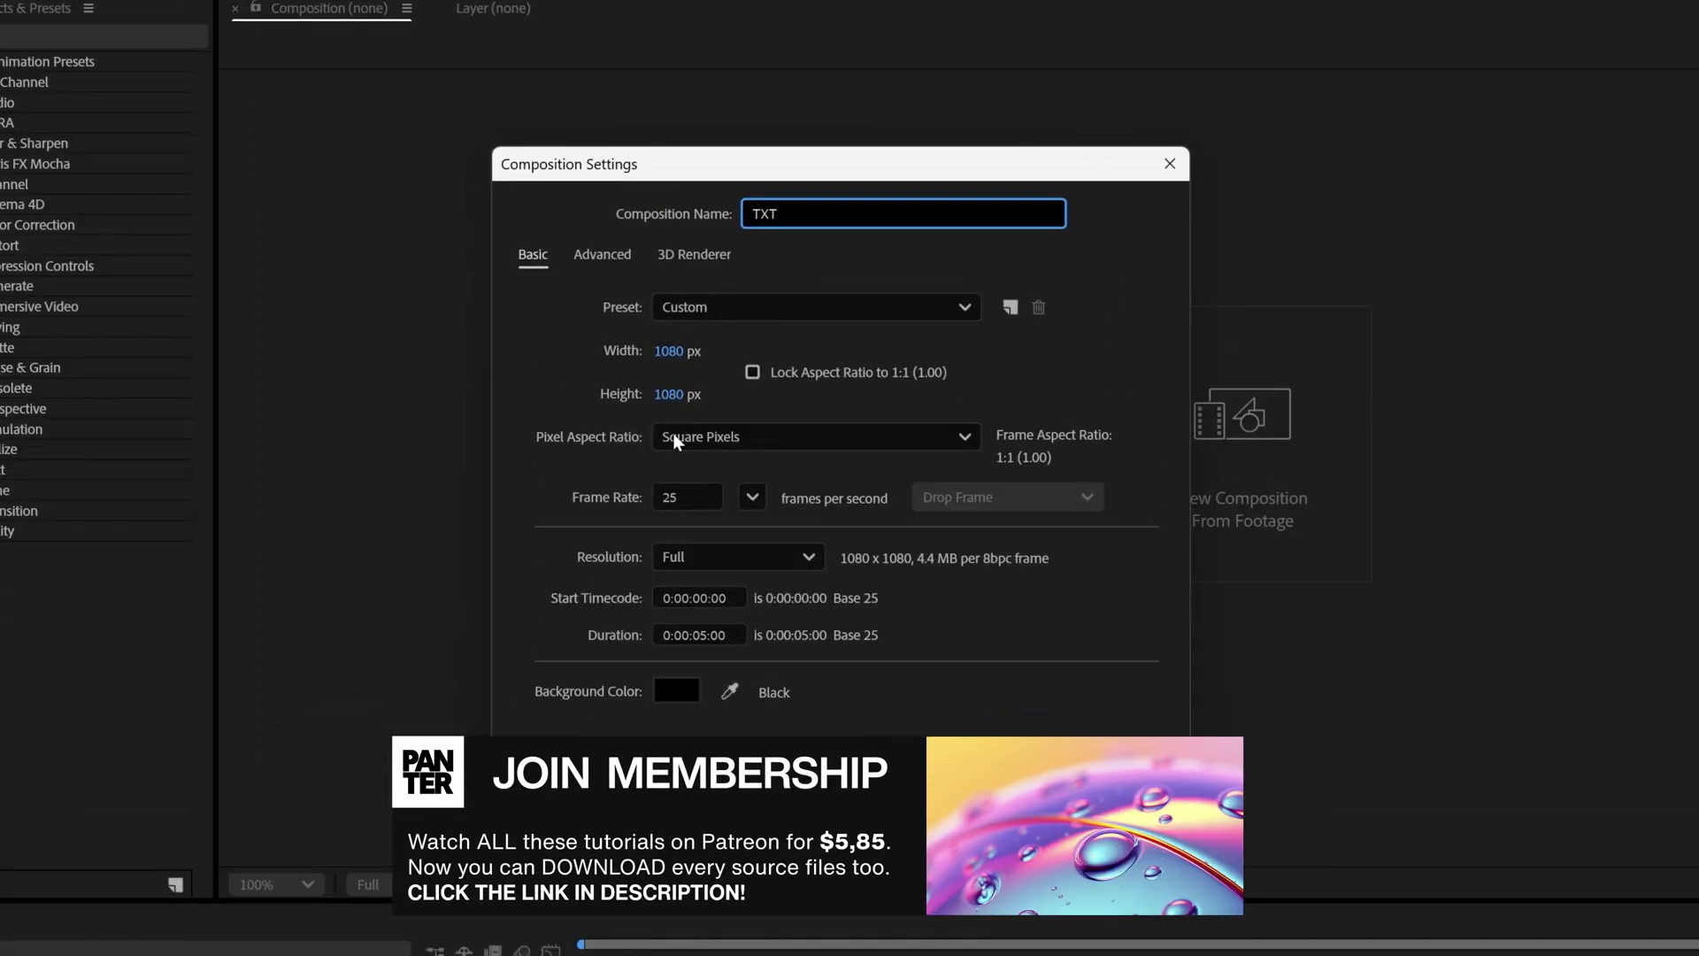
click(686, 497)
click(714, 635)
double_click(713, 635)
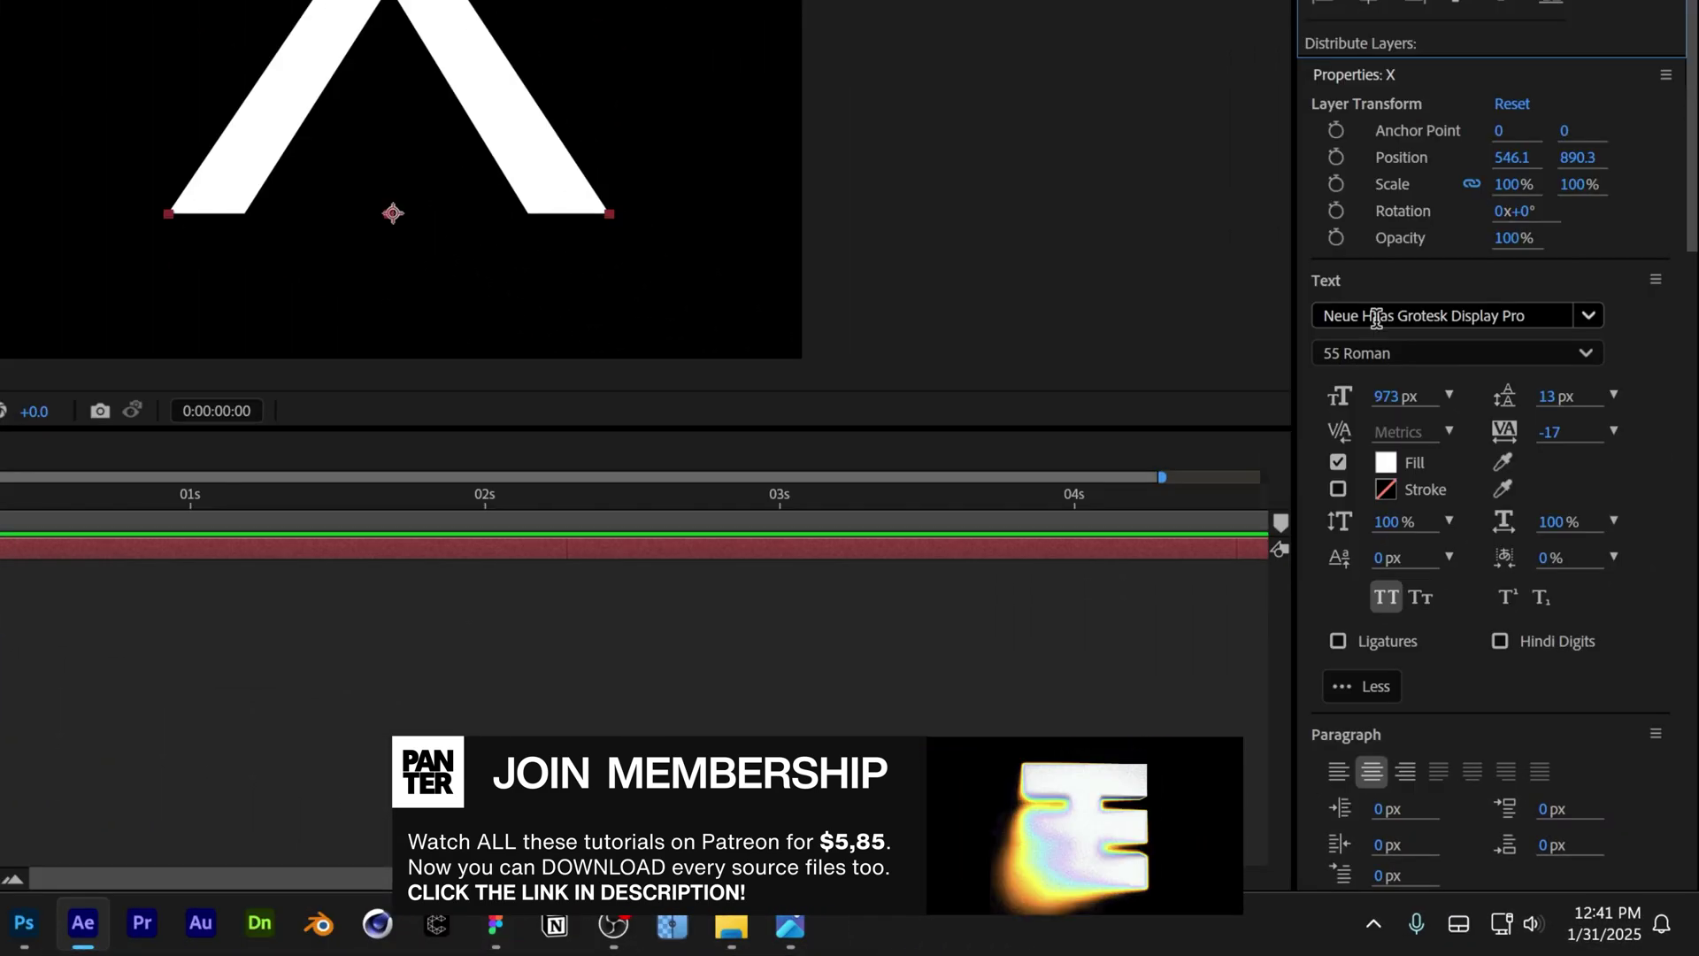
click(1512, 587)
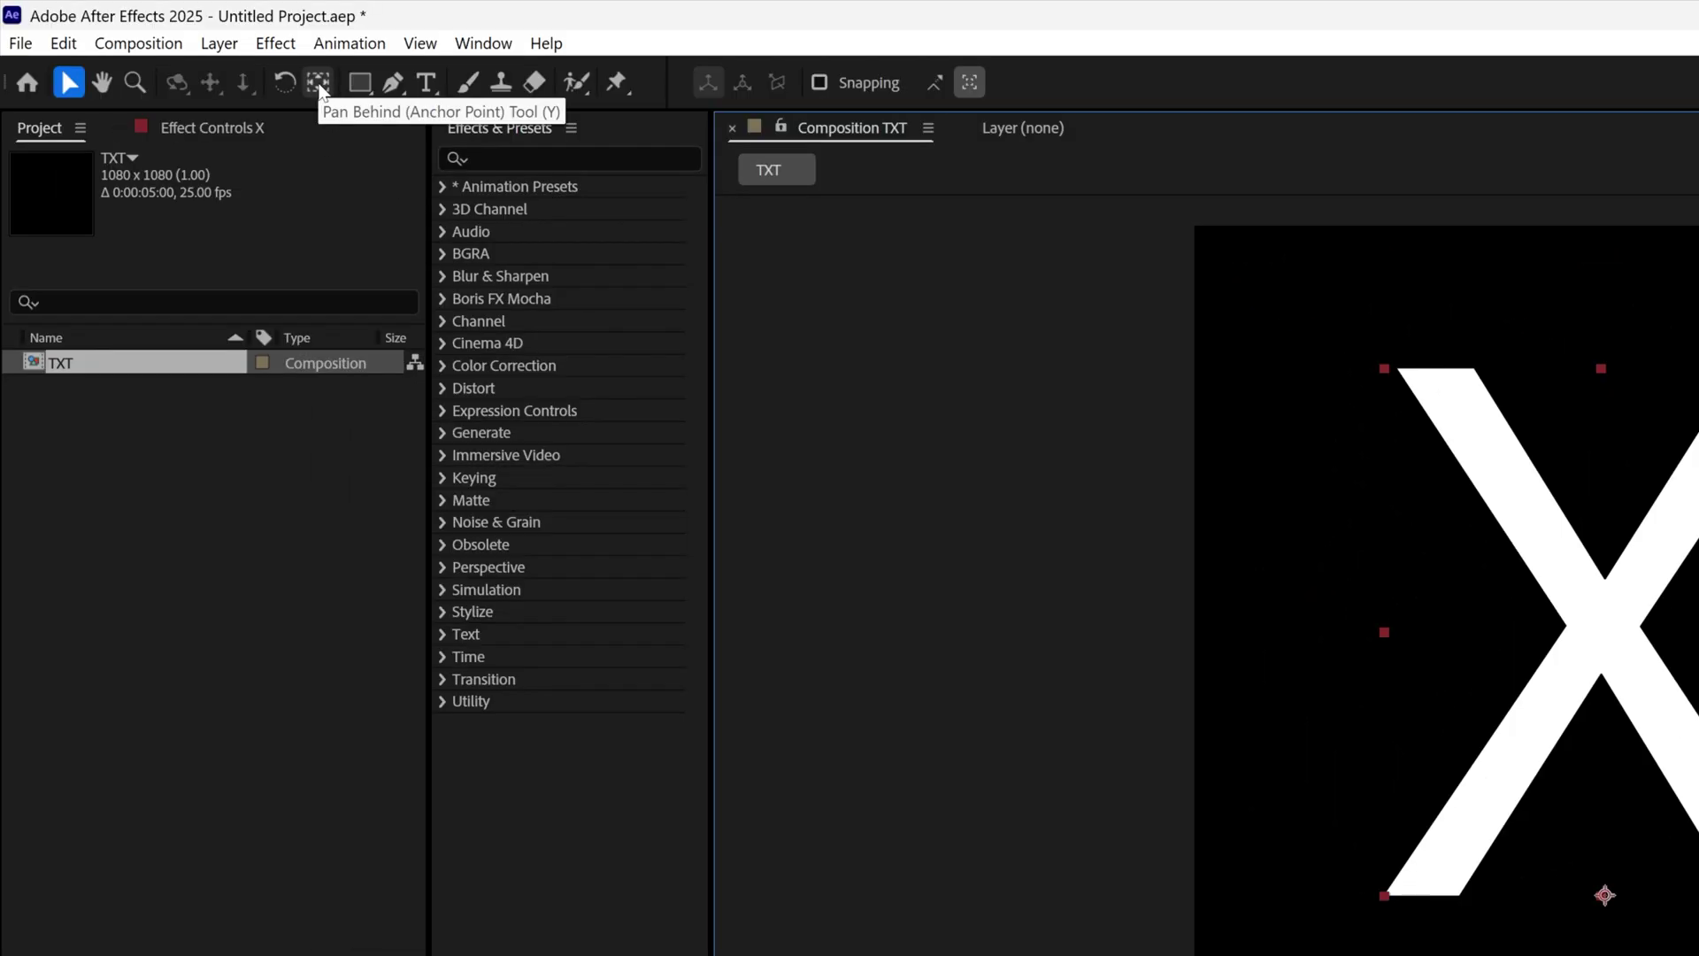
- Make the X layer 3D with the Advanced 3D renderer, viewed from Custom View 1
click(319, 87)
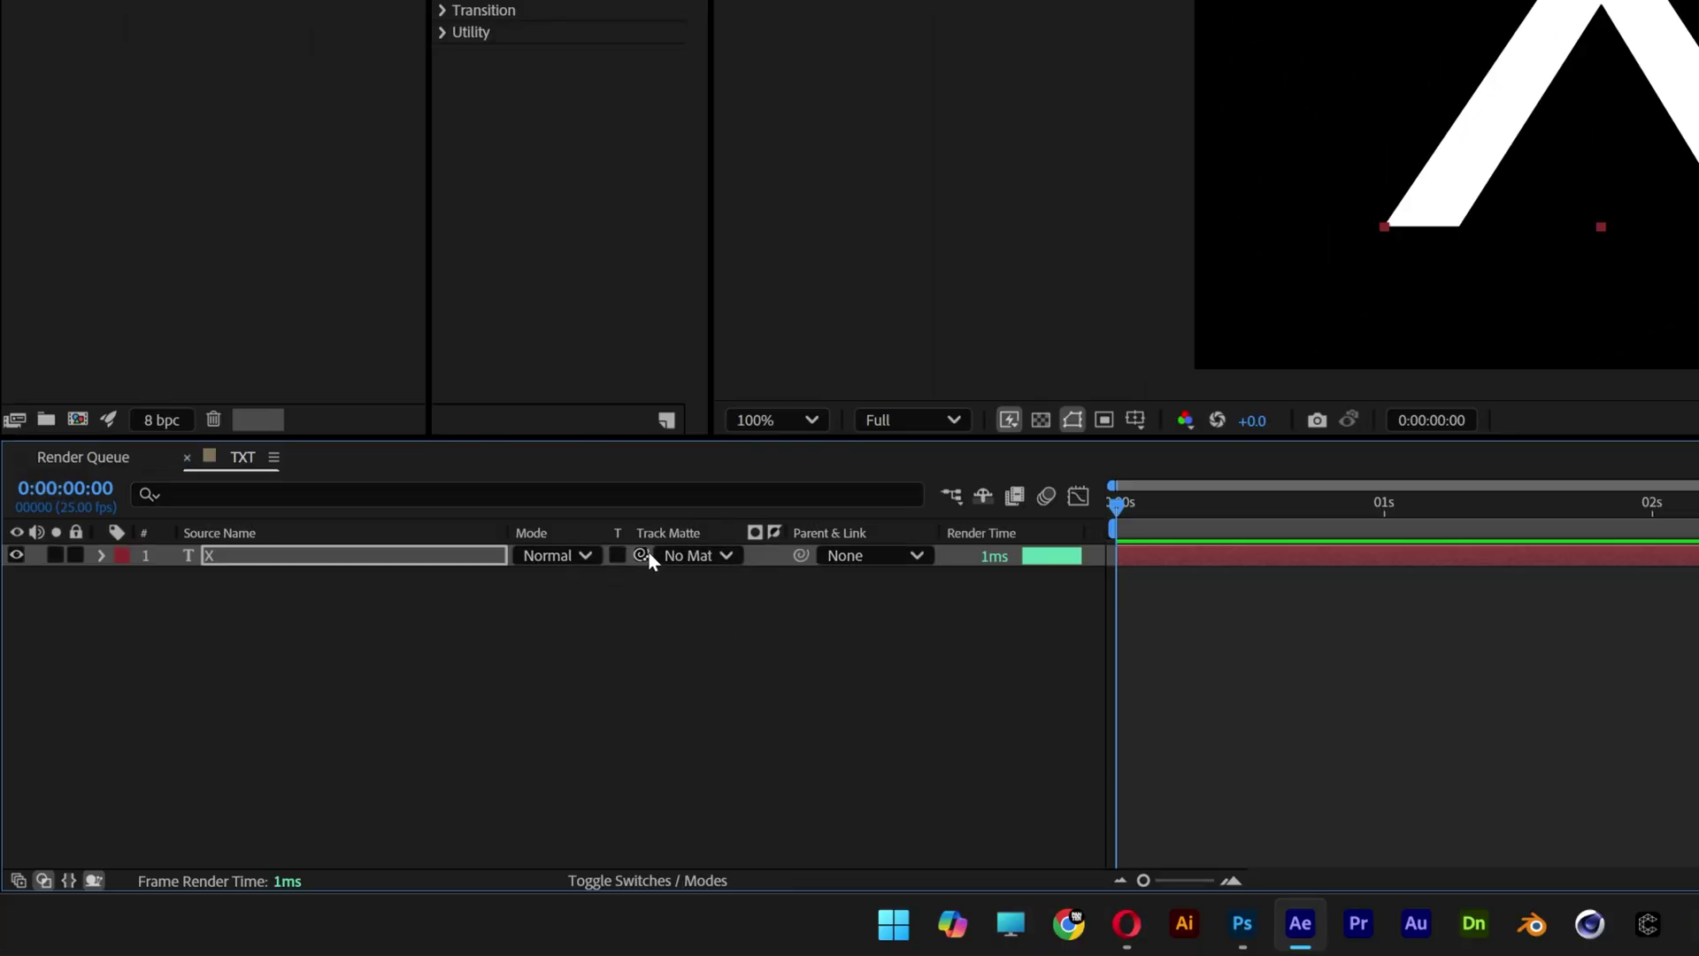
click(659, 881)
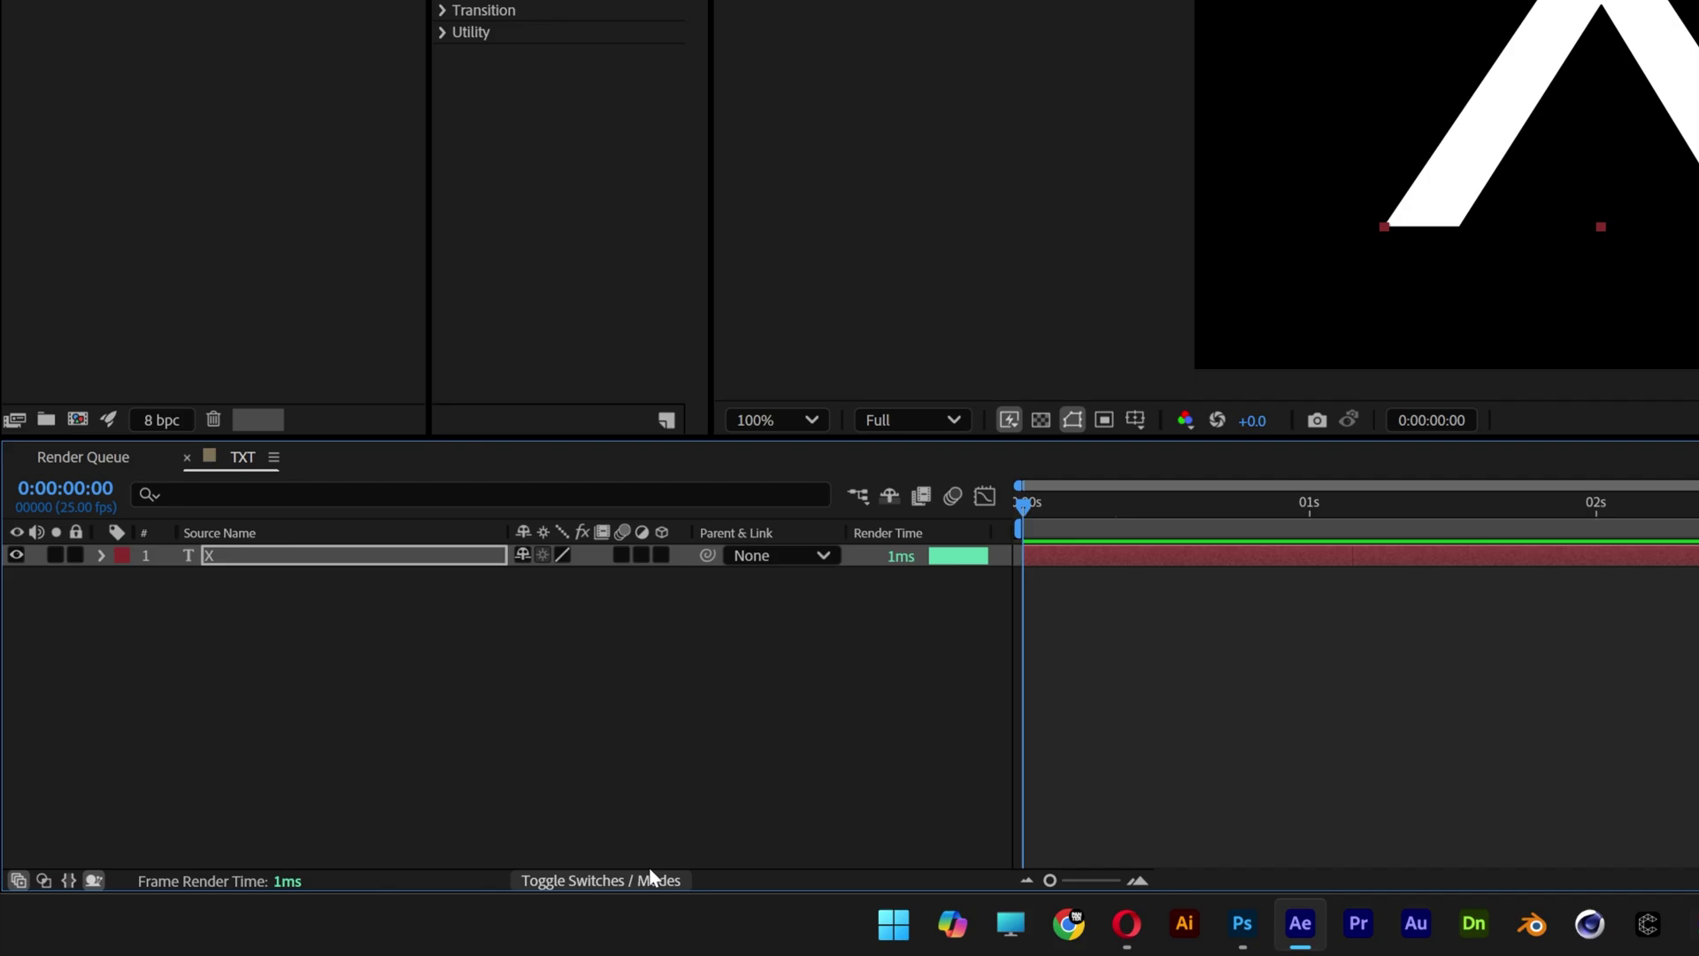
click(661, 558)
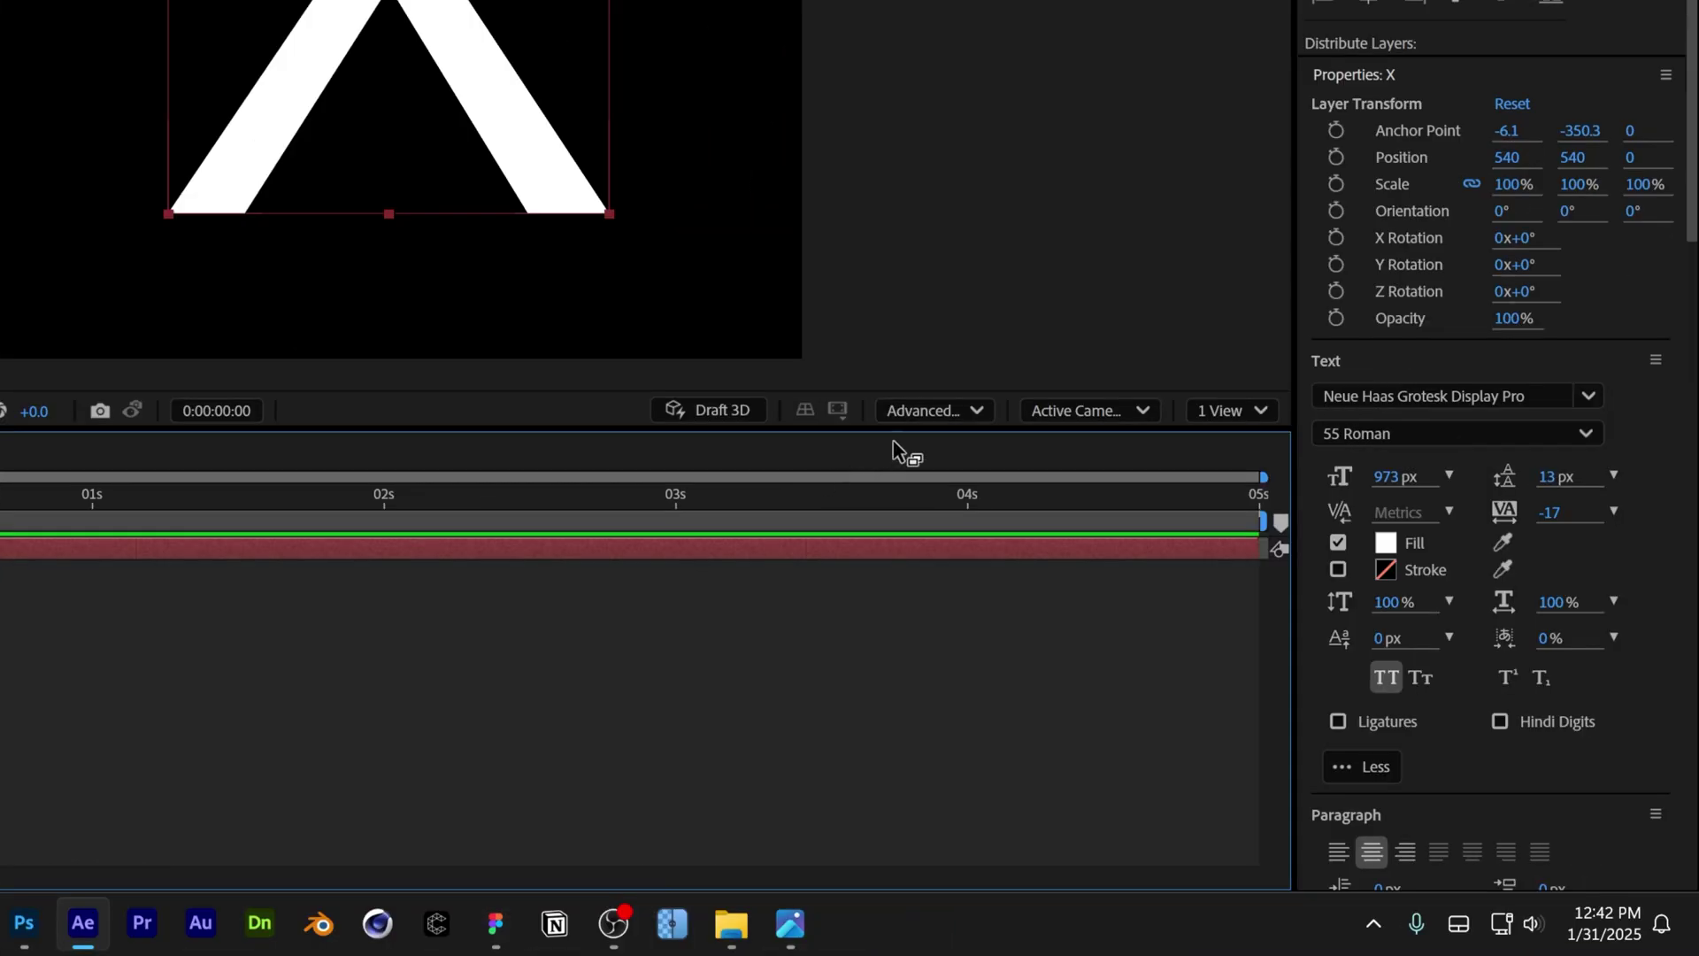
click(931, 412)
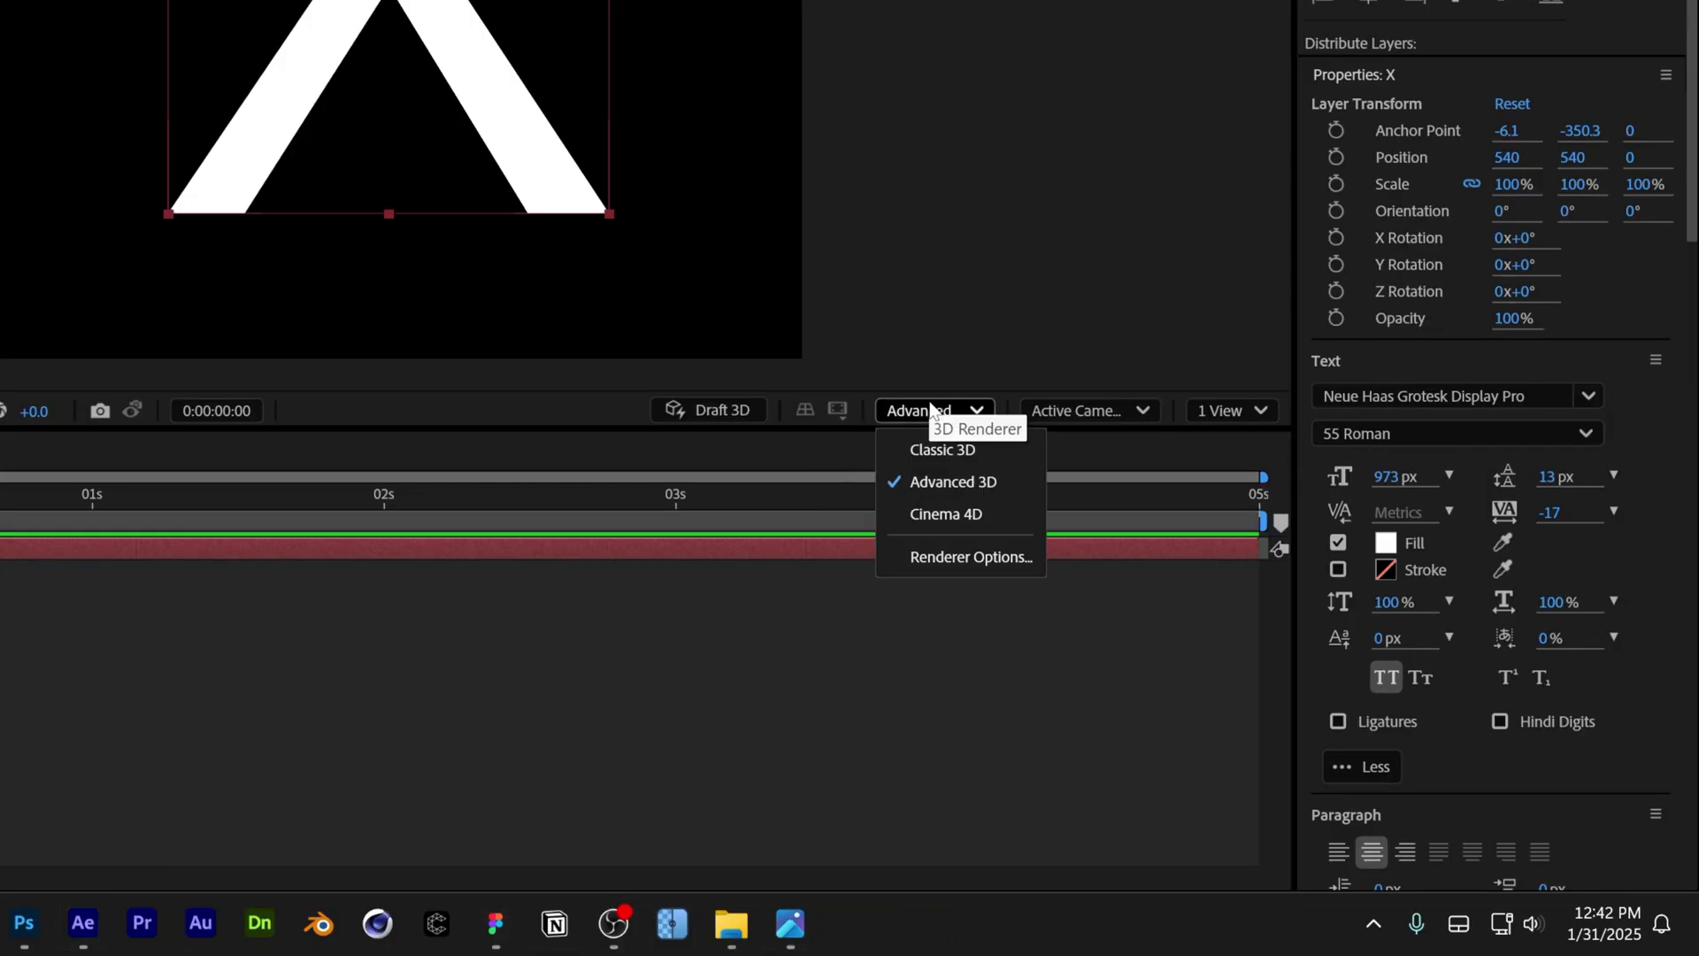
click(1043, 421)
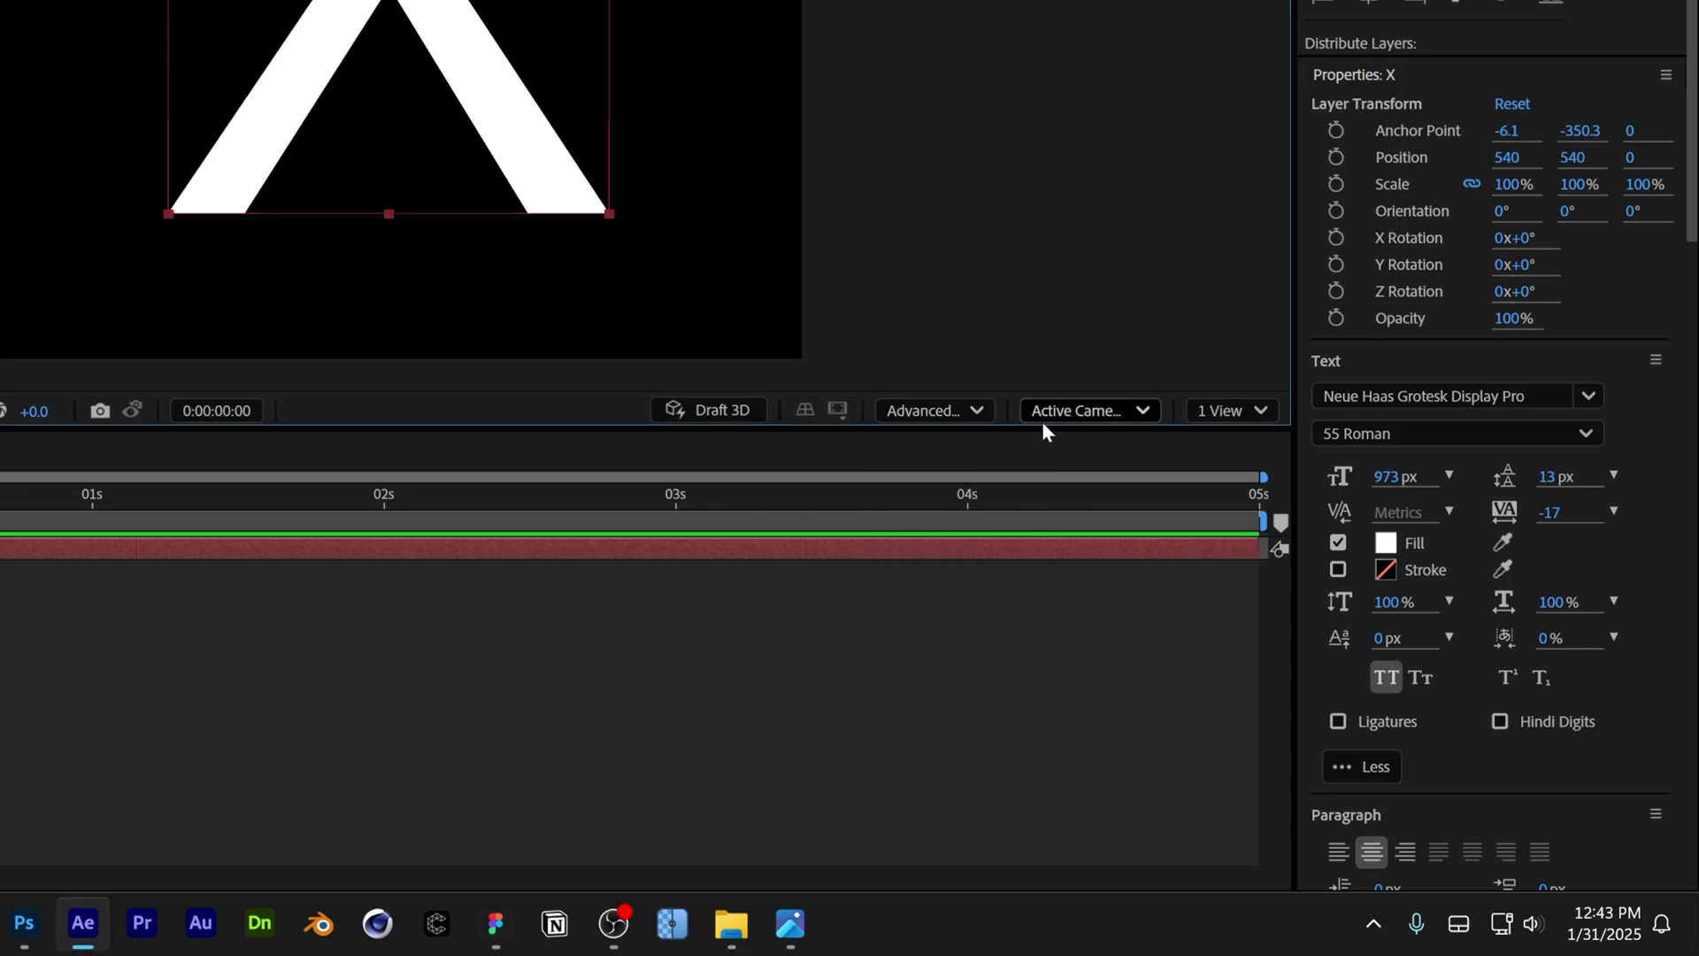
click(1055, 412)
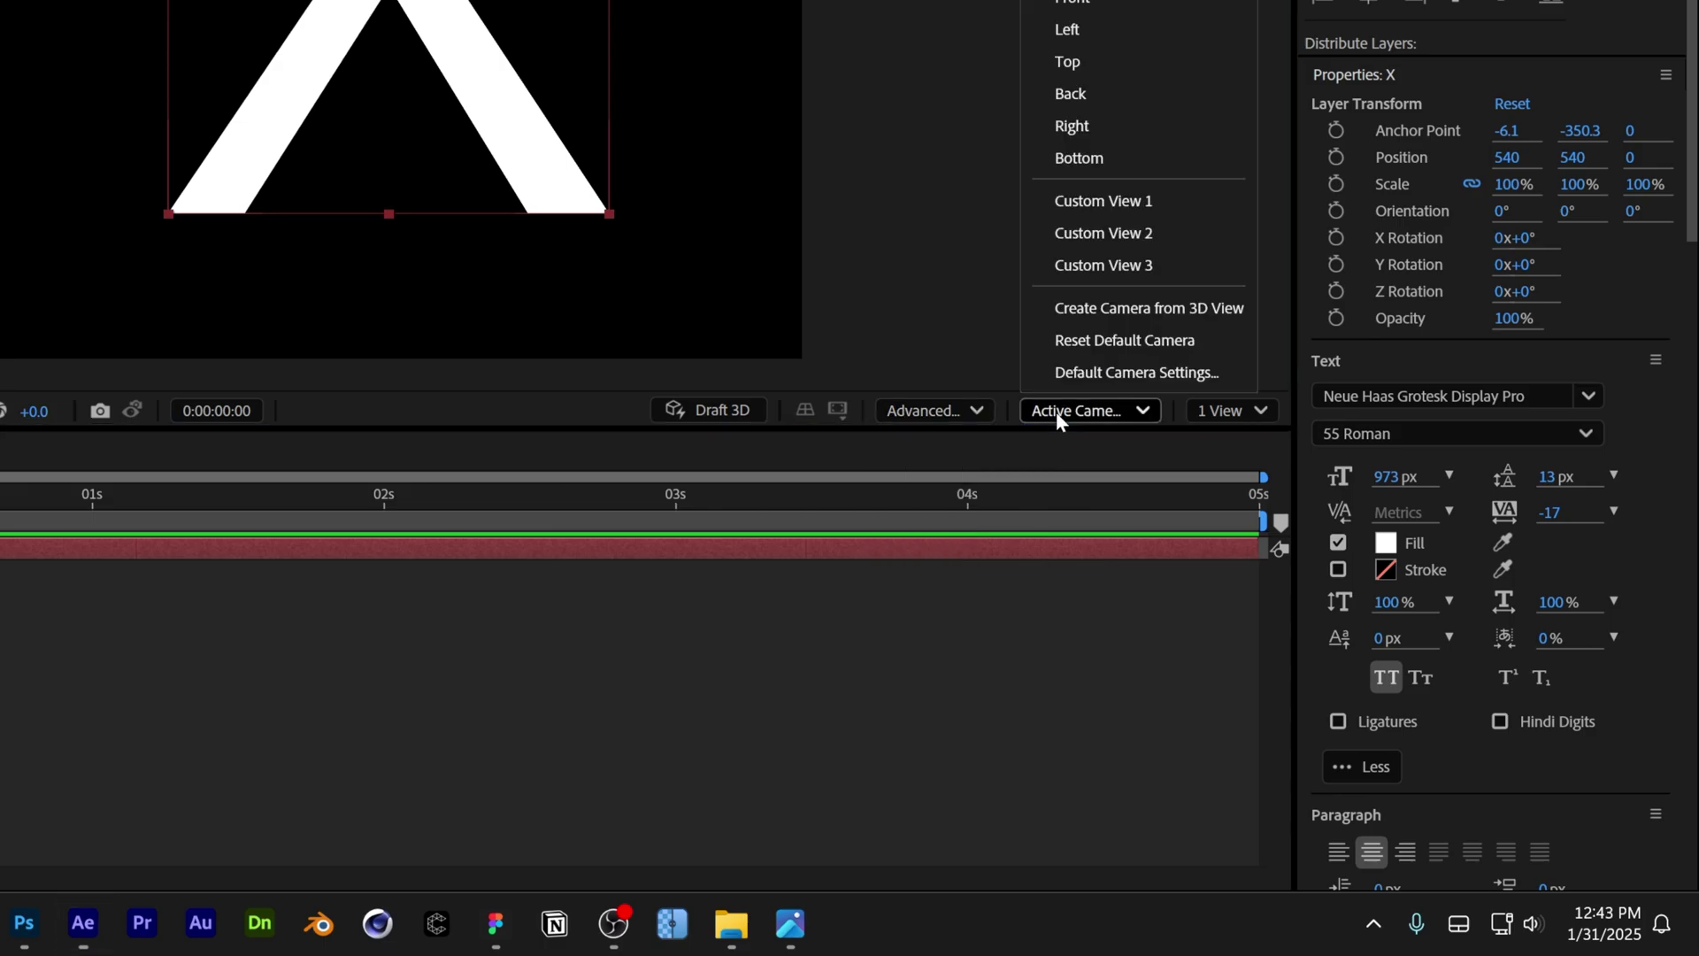
click(1144, 198)
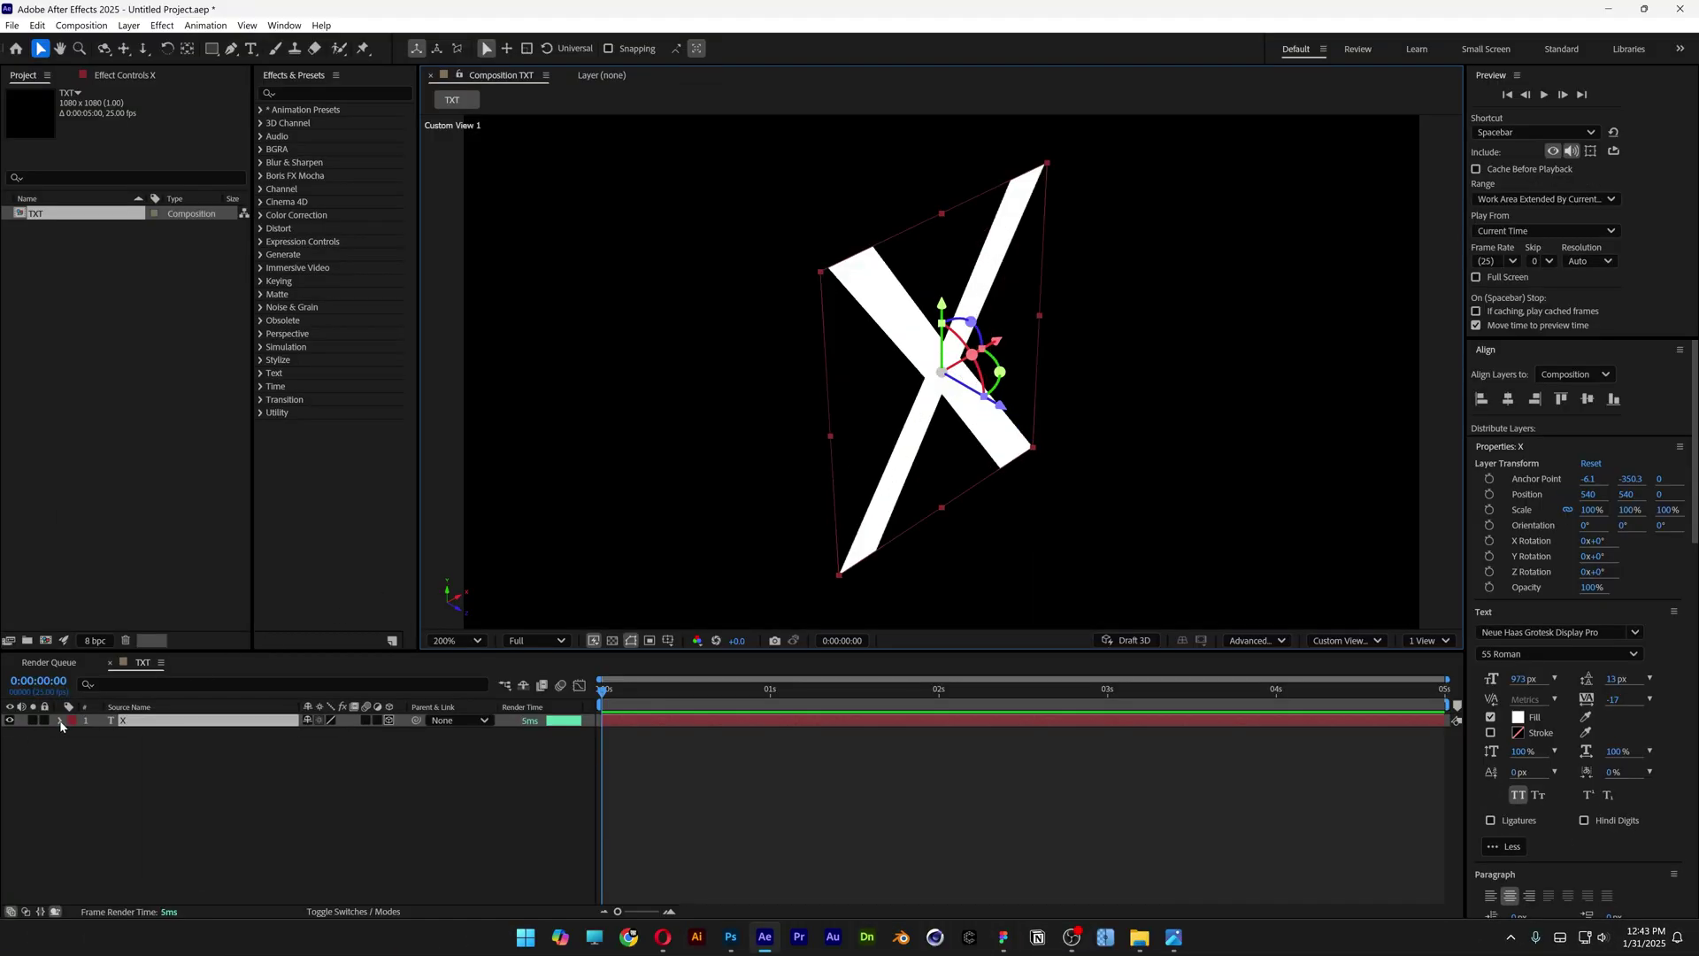
- Set the X's Geometry Options Extrusion Depth to 100
click(61, 721)
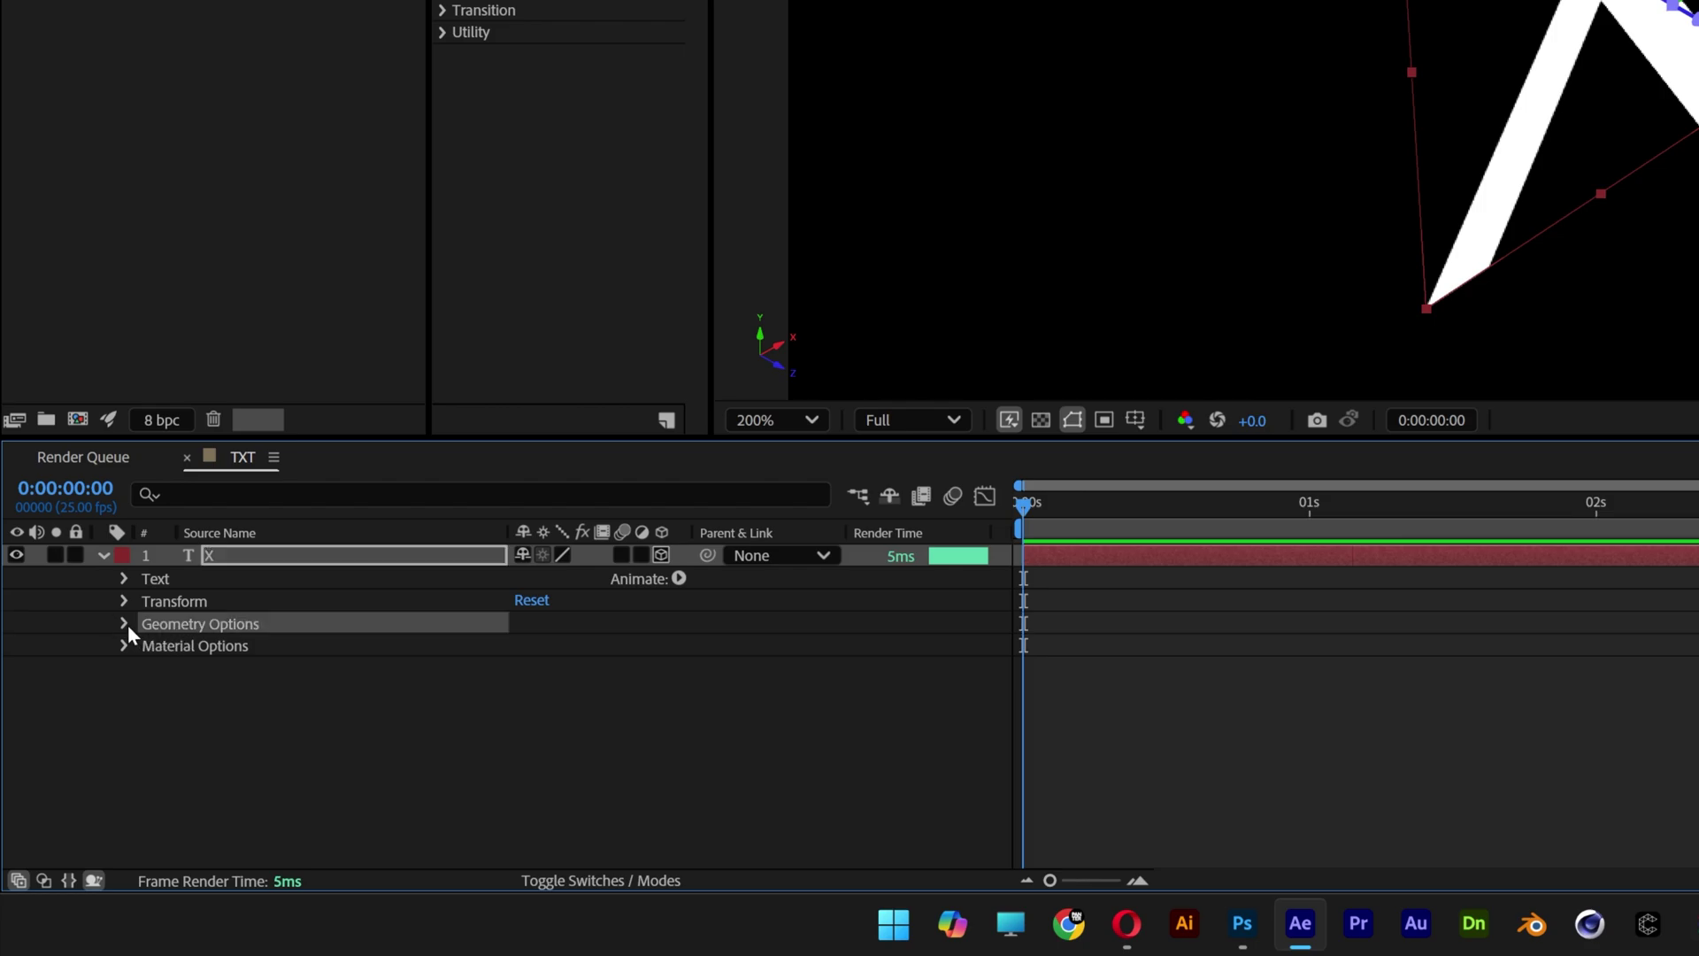
click(124, 623)
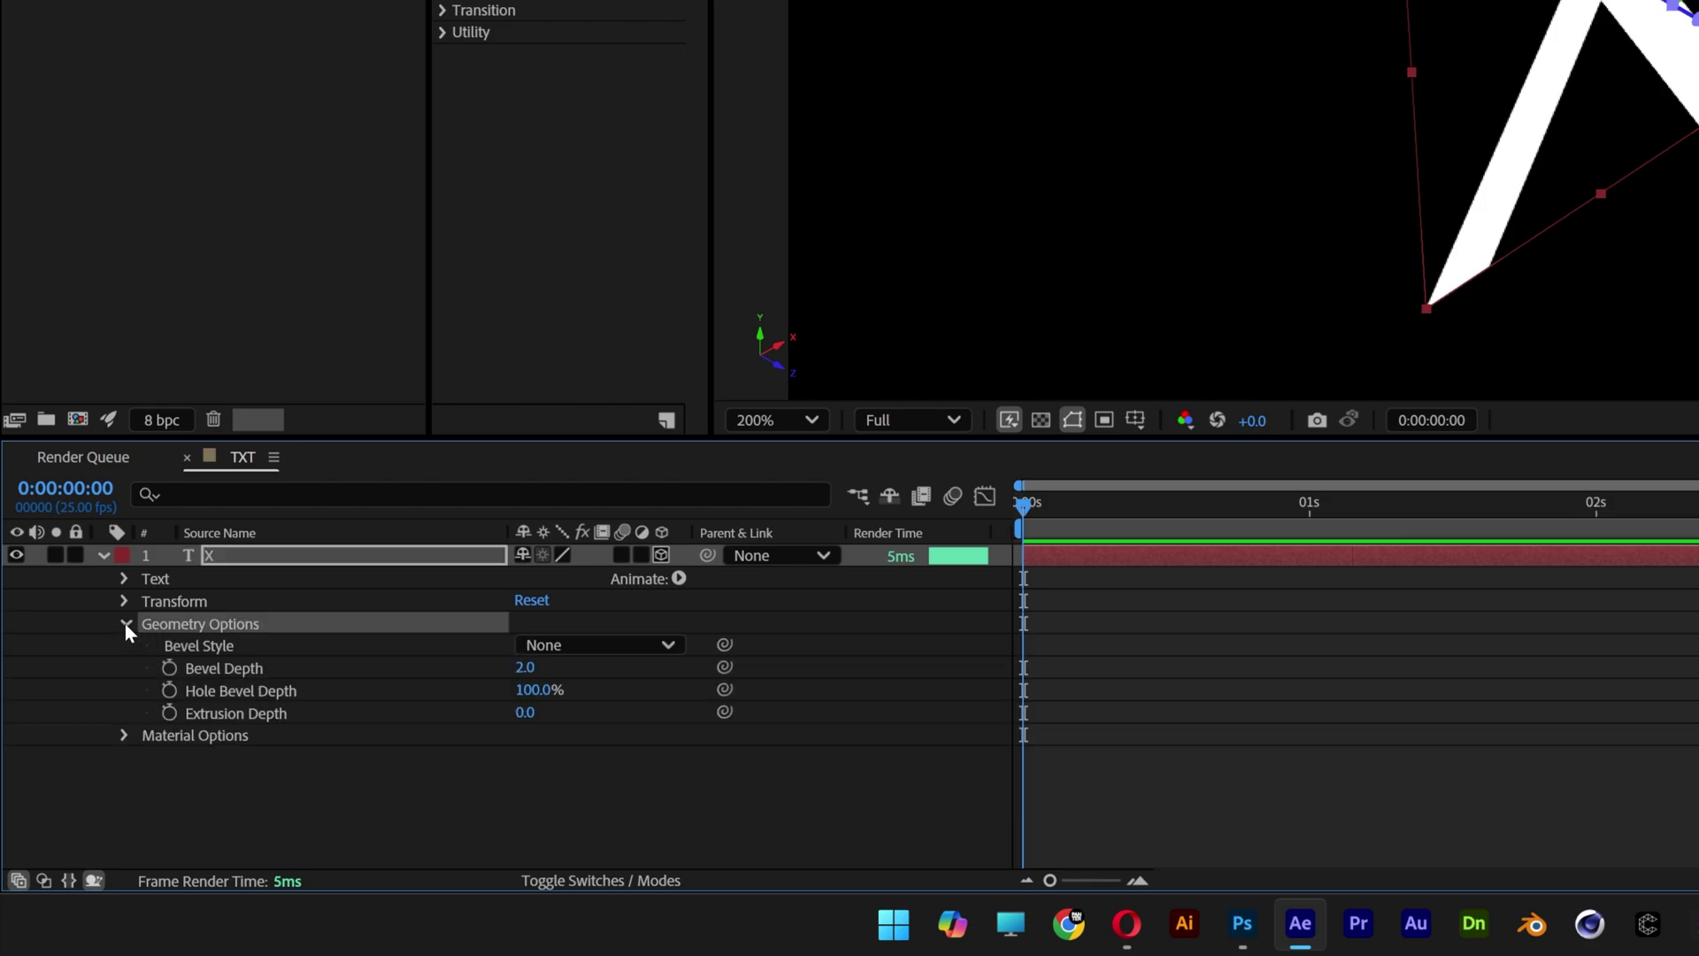
click(251, 715)
click(524, 713)
text(100)
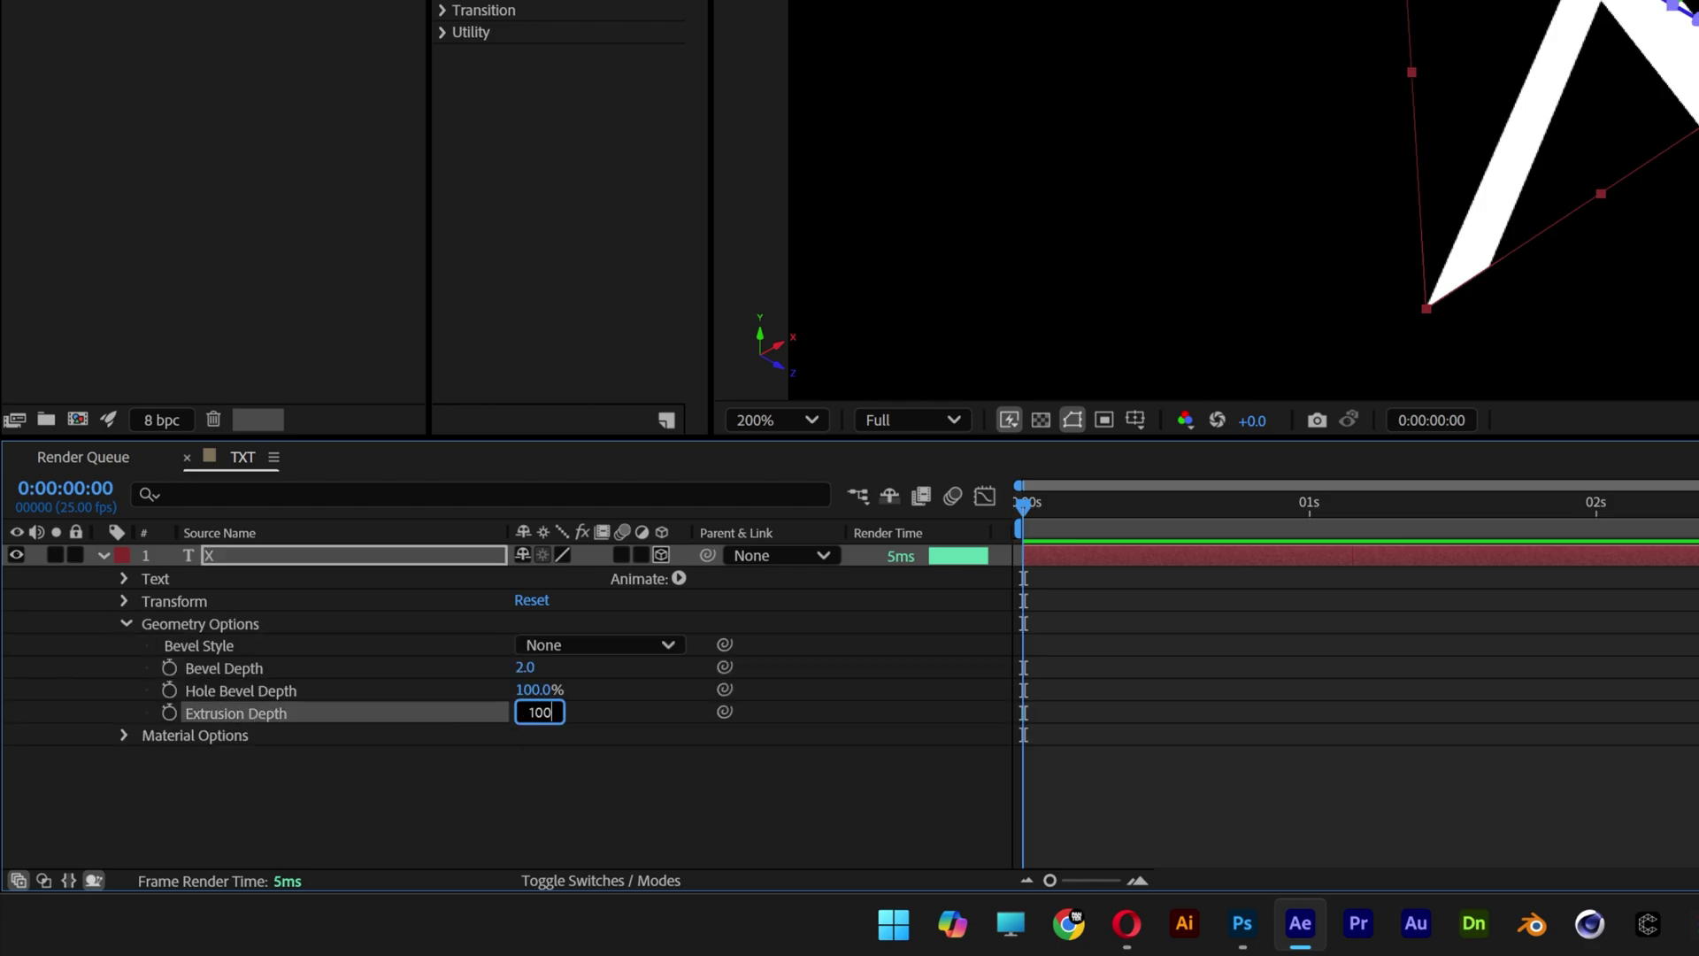
key(Return)
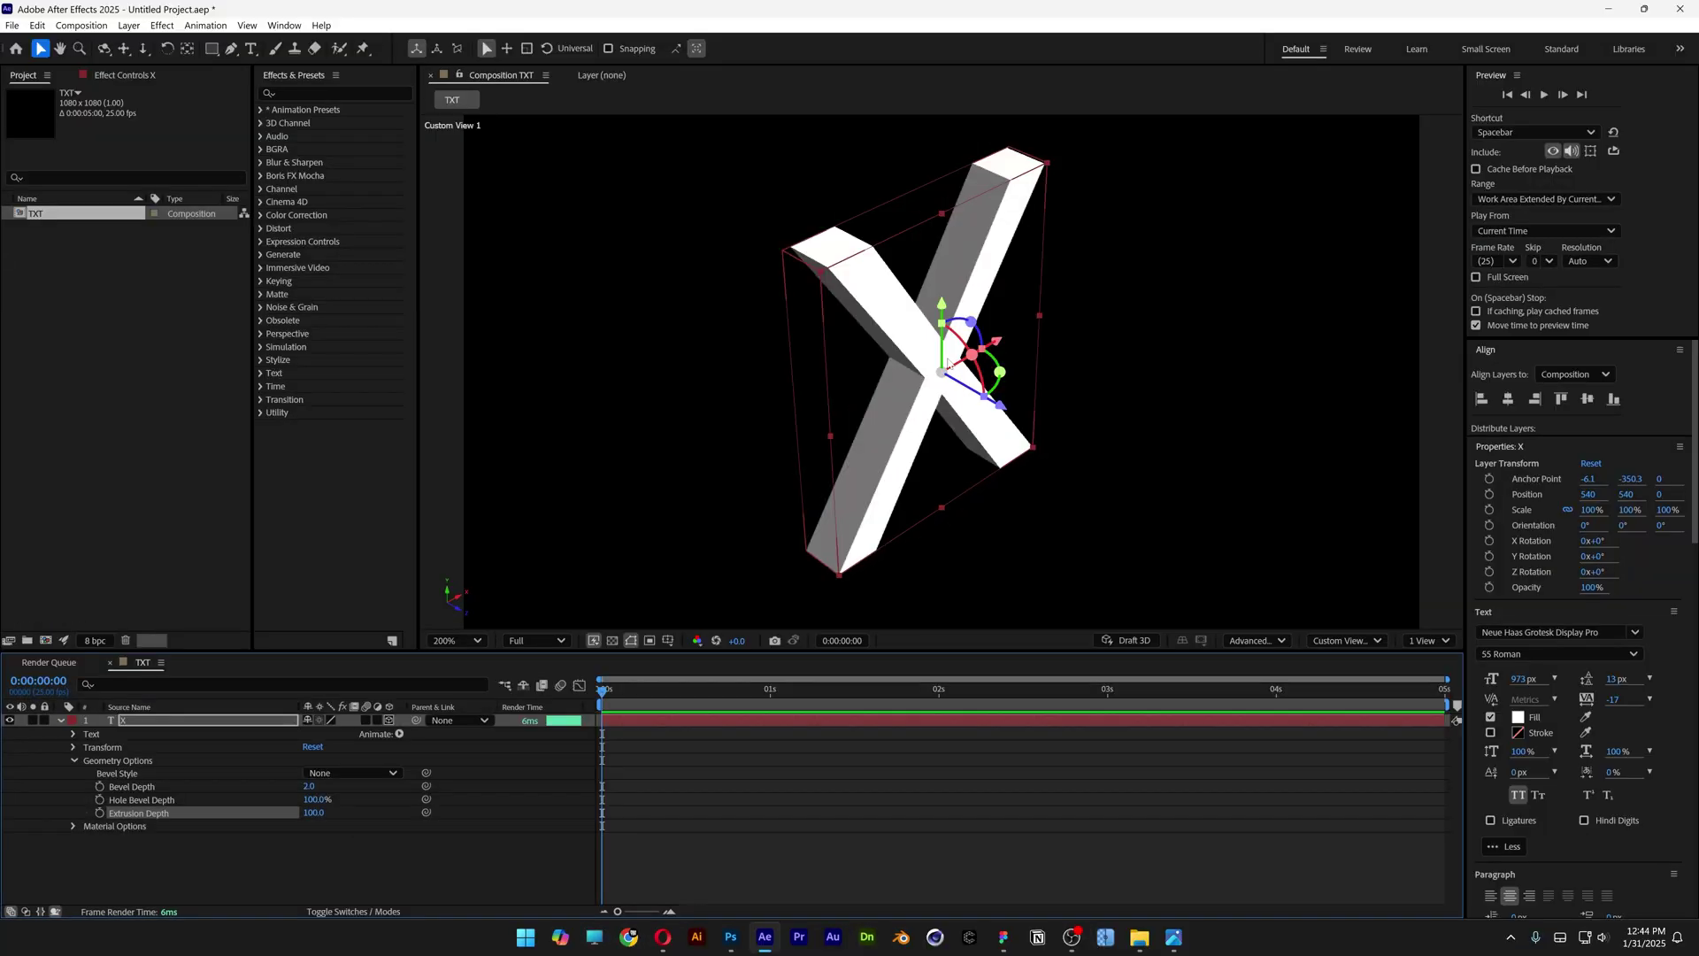
- Switch to the Left view to inspect the X's 100-deep extrusion
click(1323, 647)
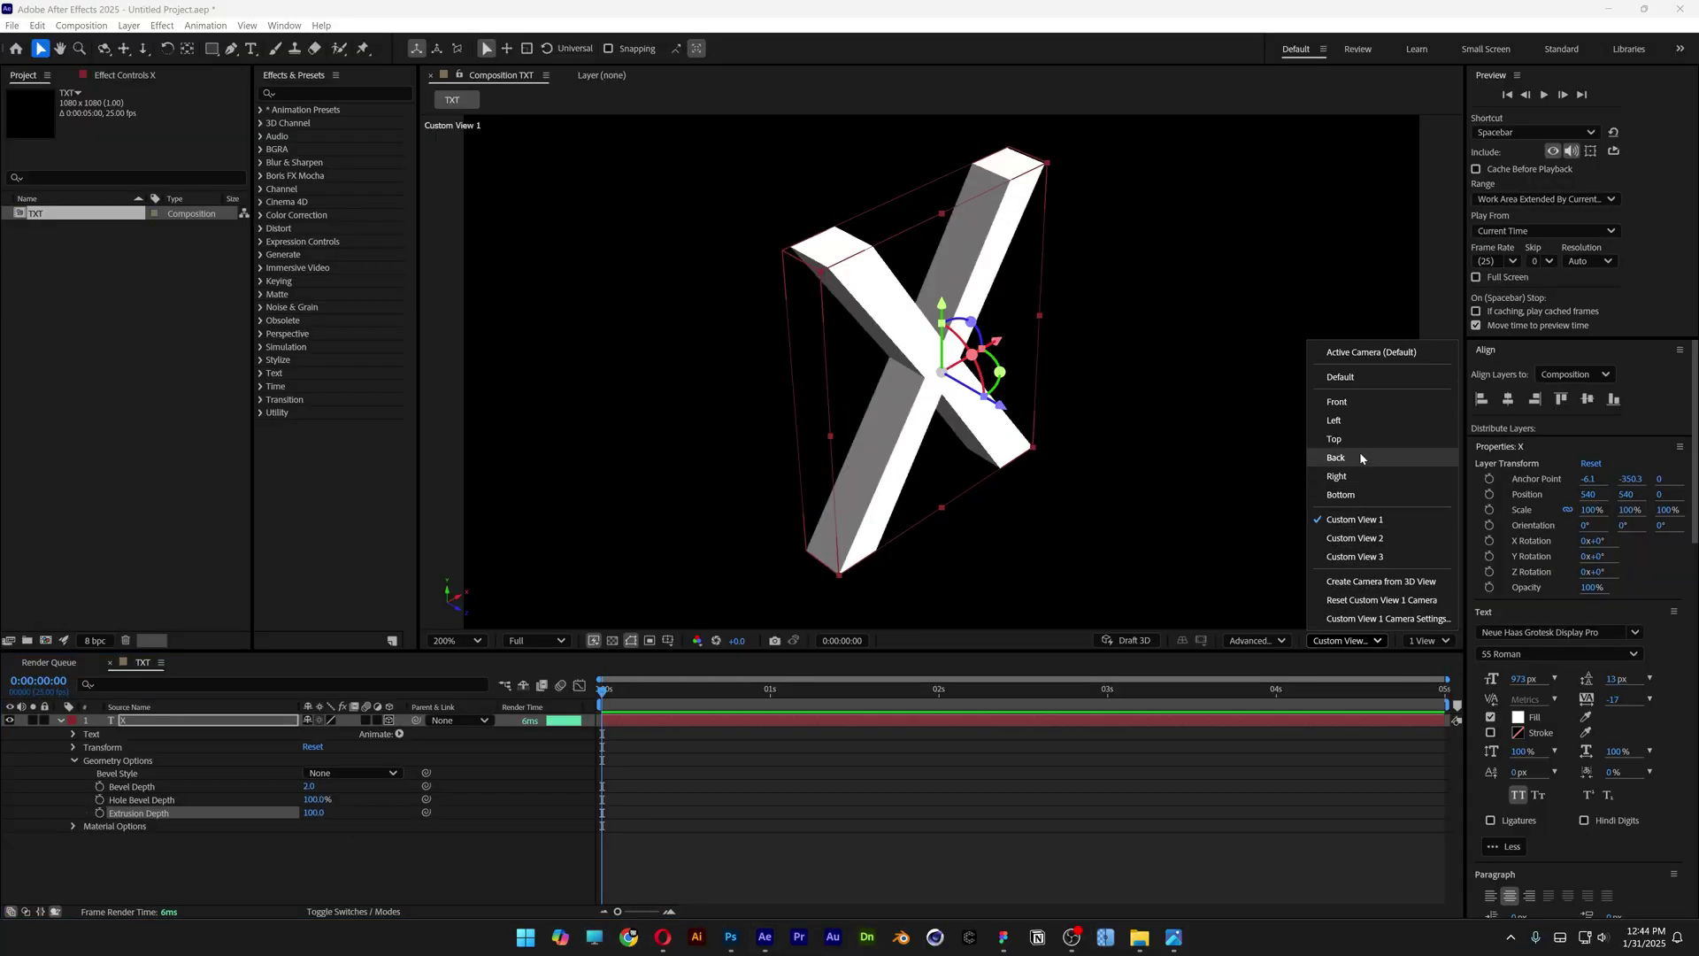
click(1352, 425)
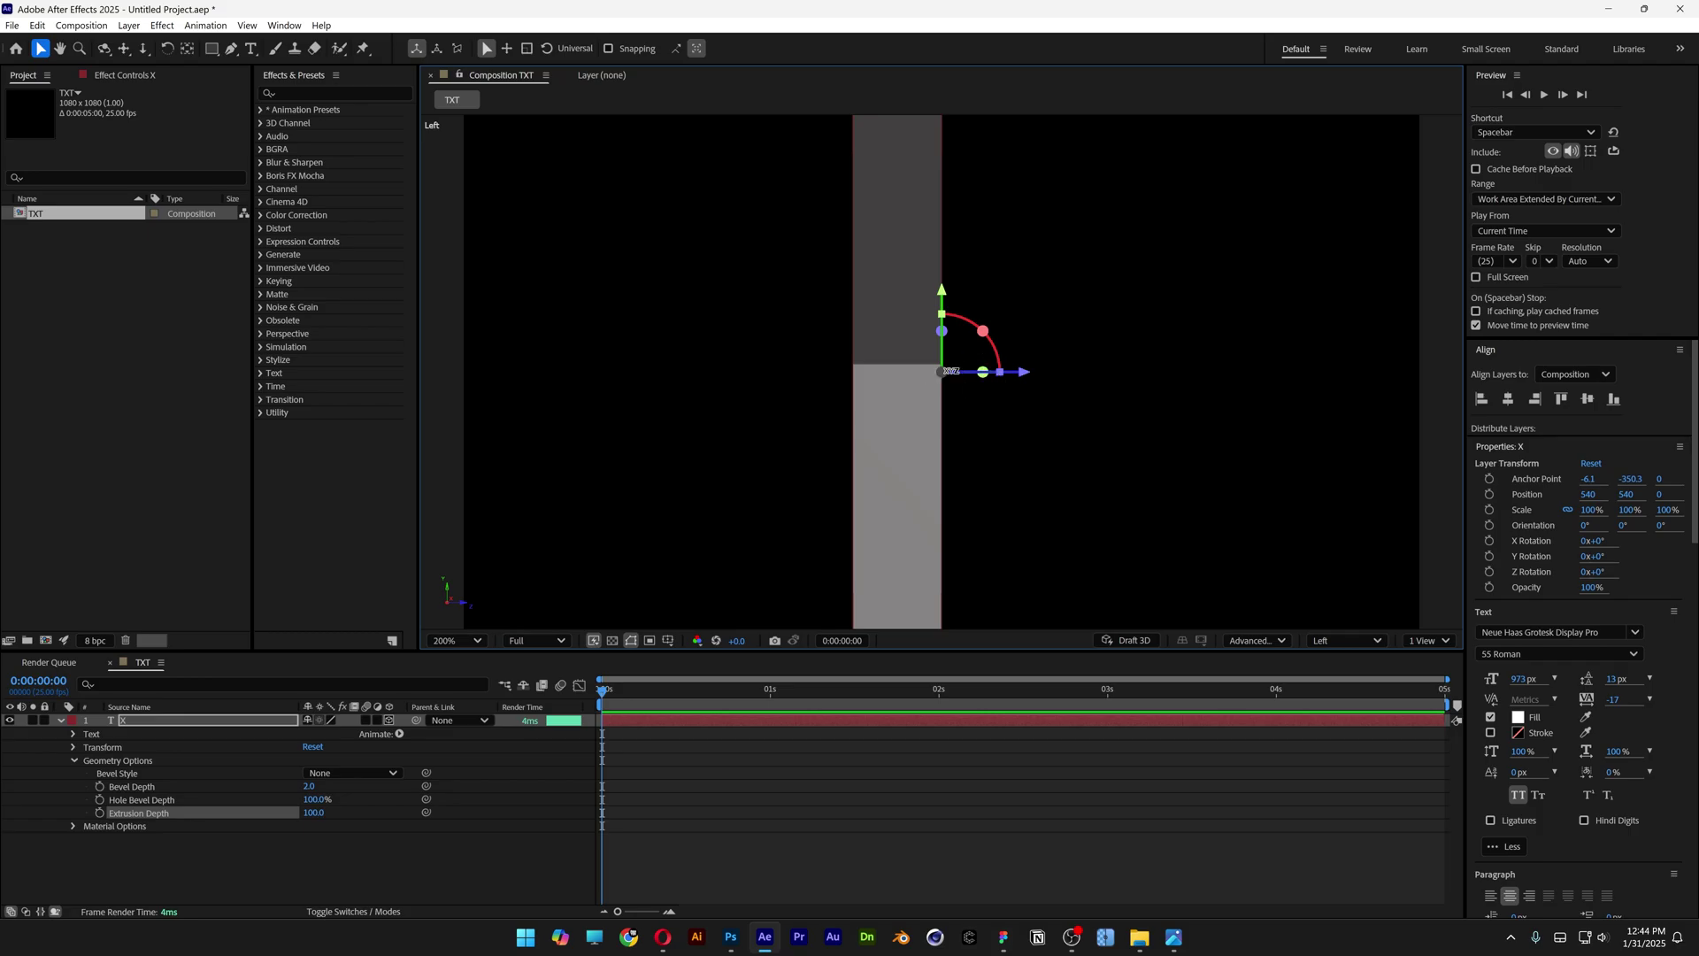
drag(982, 372, 973, 372)
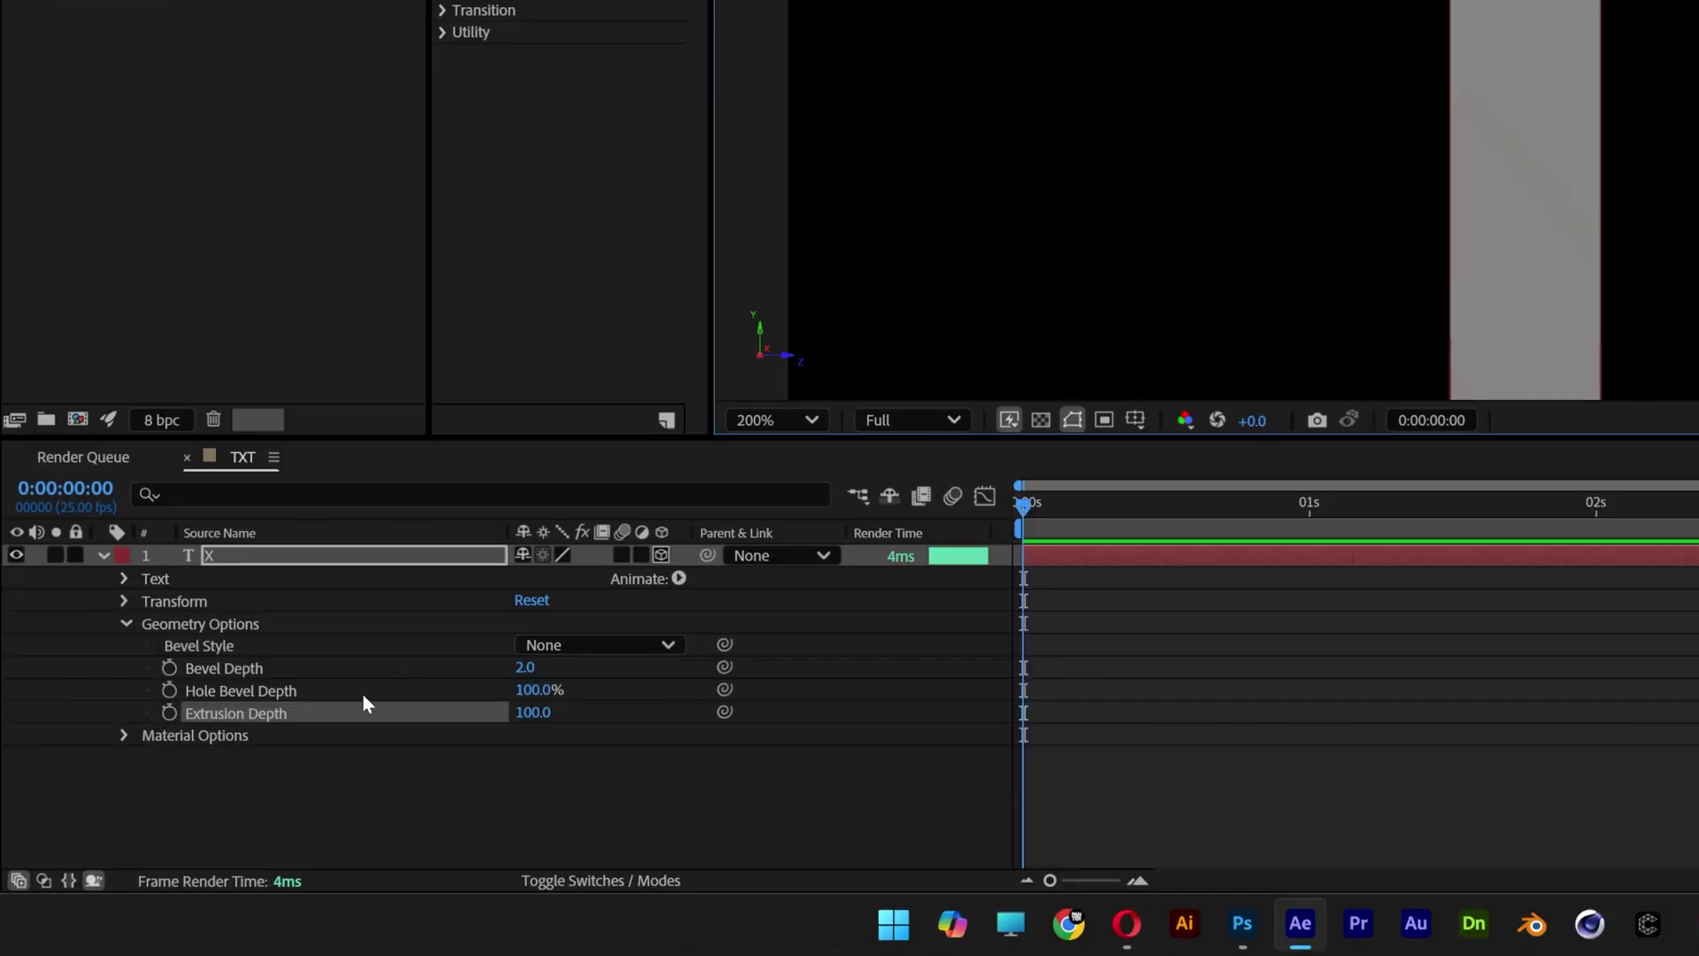
click(531, 712)
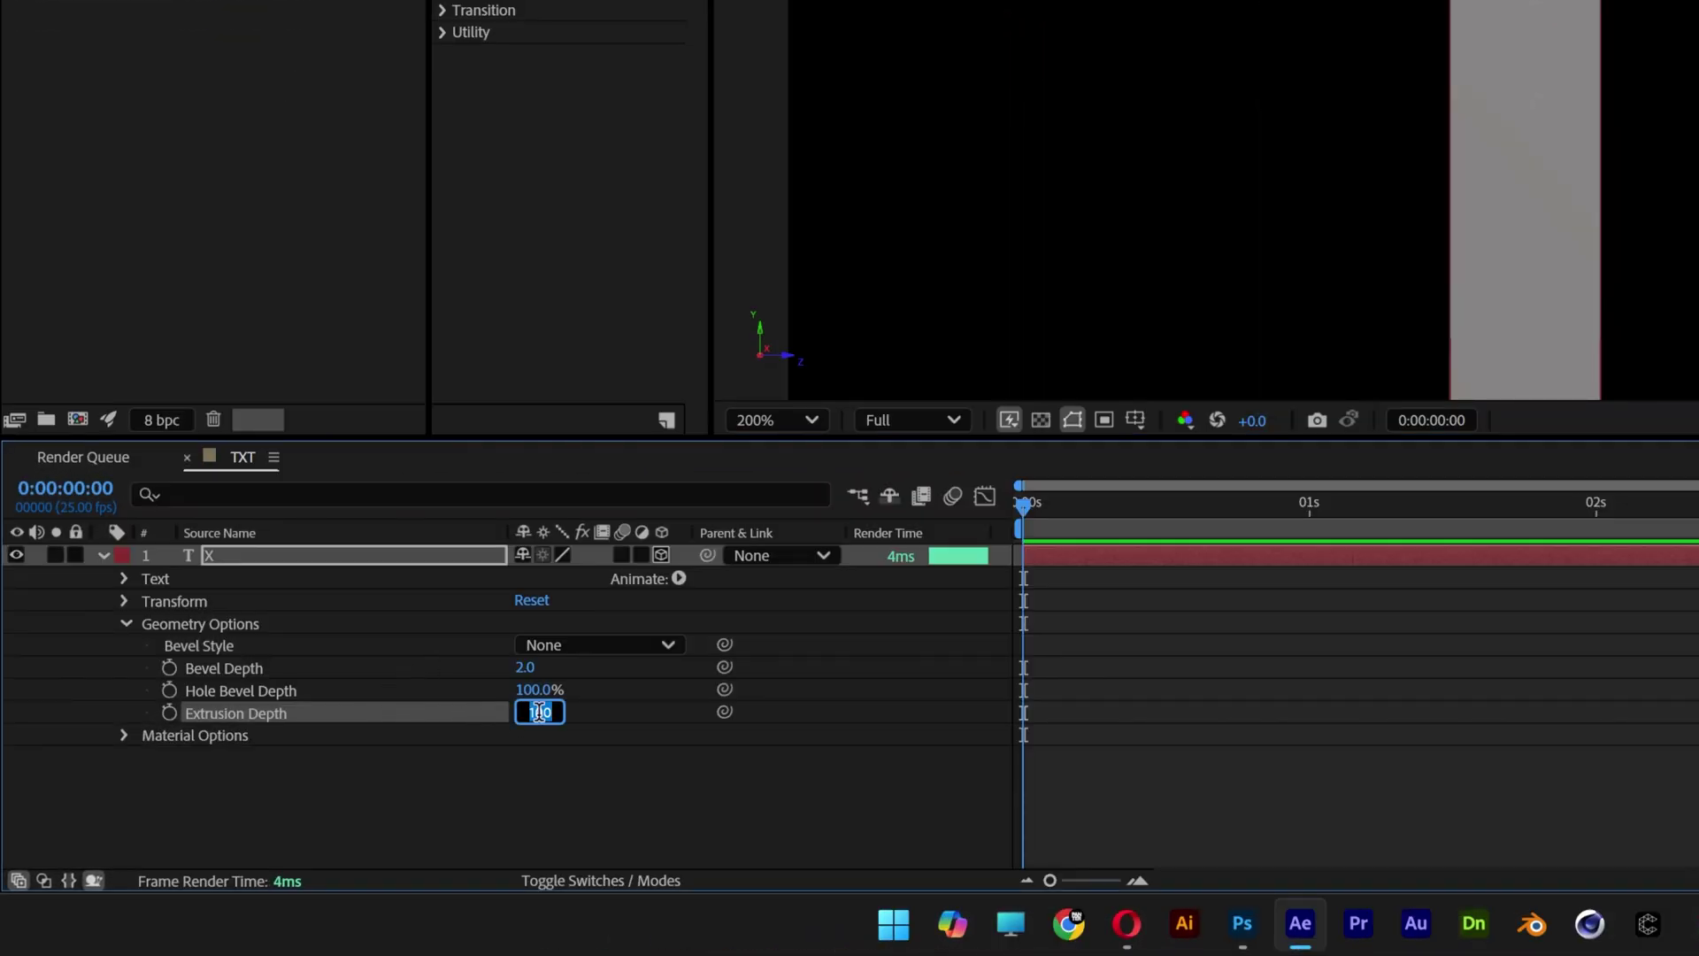
click(178, 606)
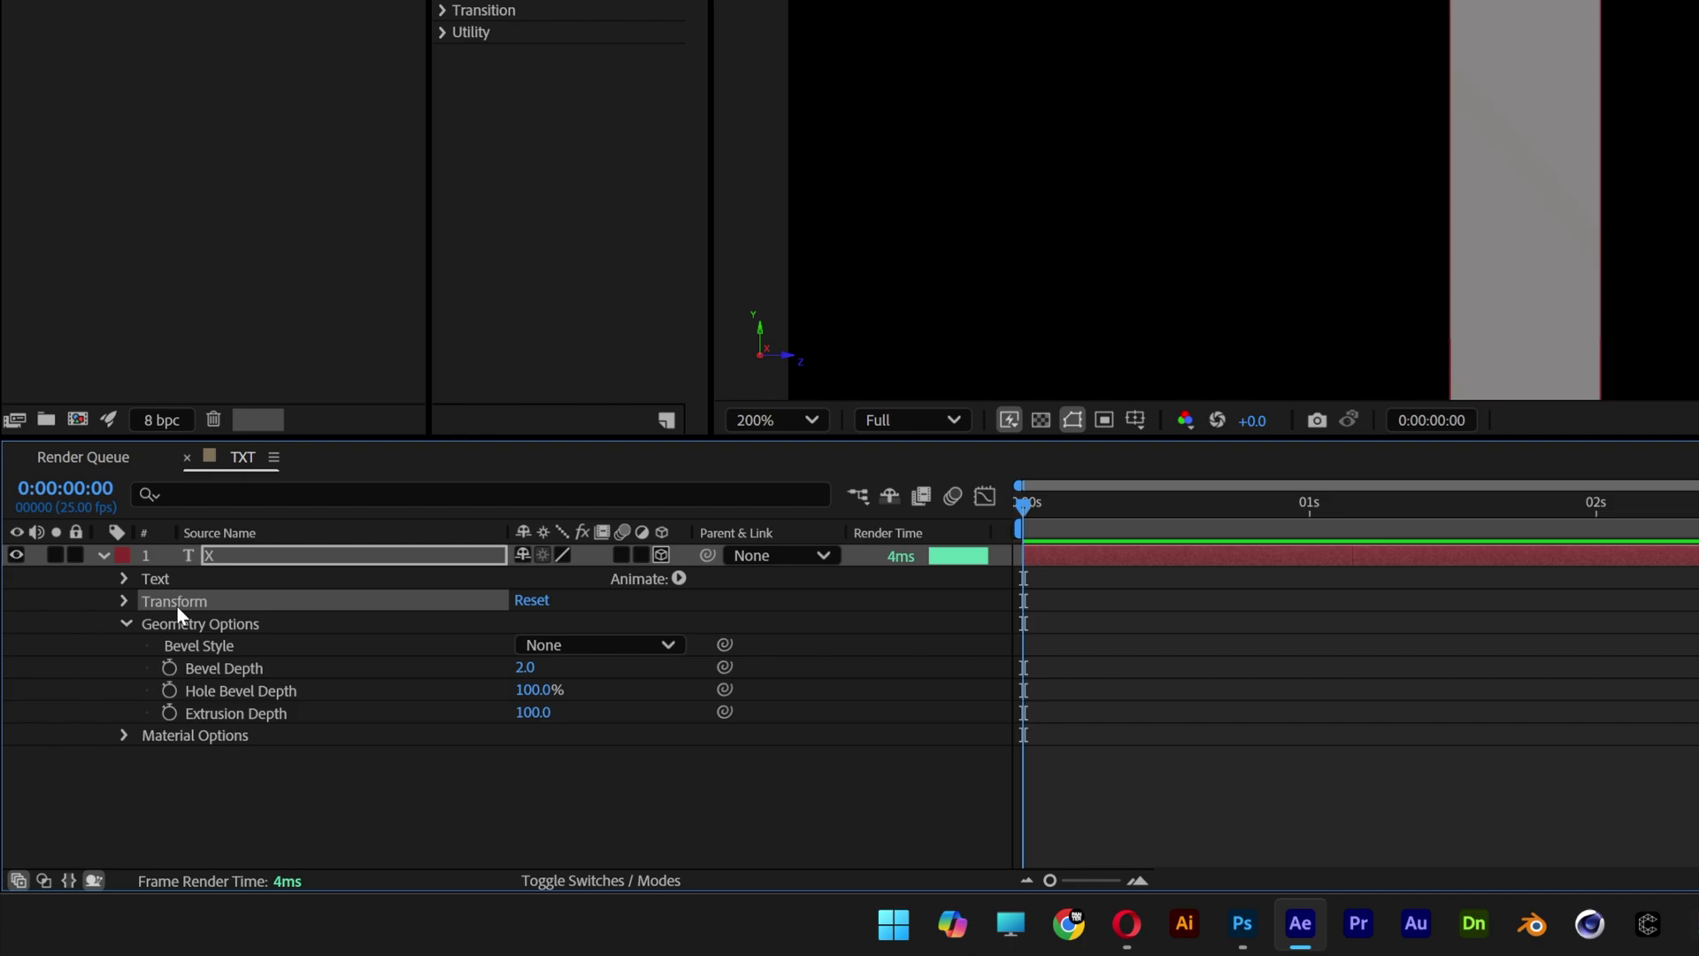
- Set the X's Anchor Point Z to 100/2, giving 50
click(123, 601)
click(239, 625)
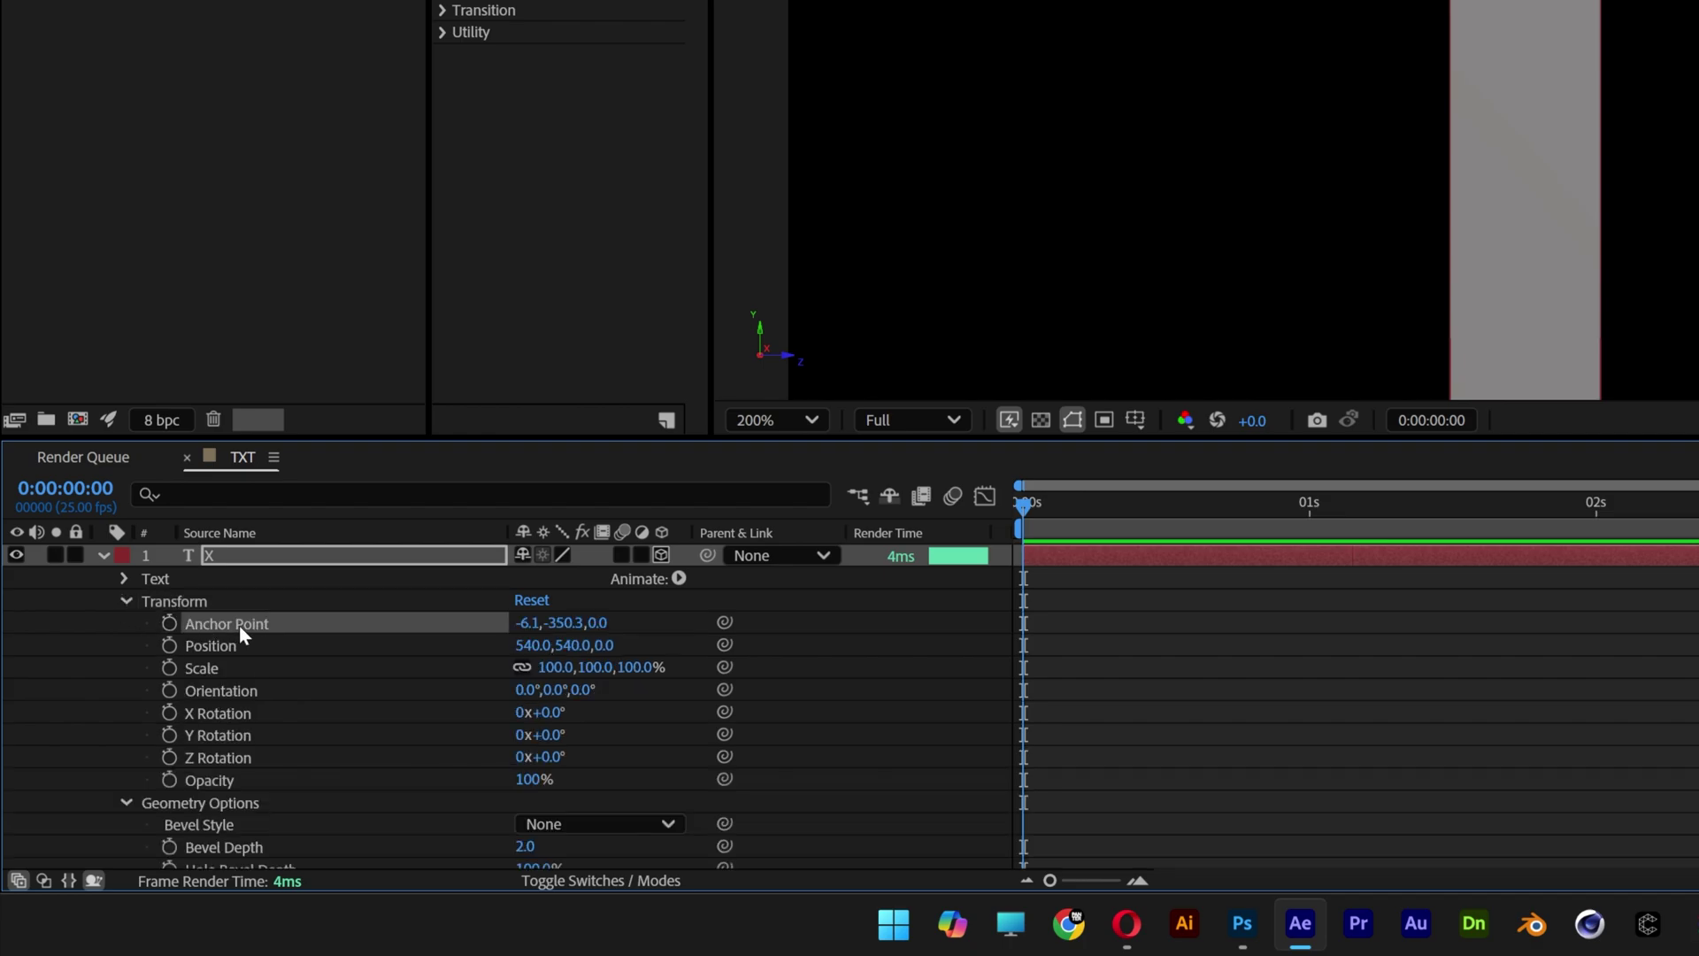
click(605, 622)
text(100)
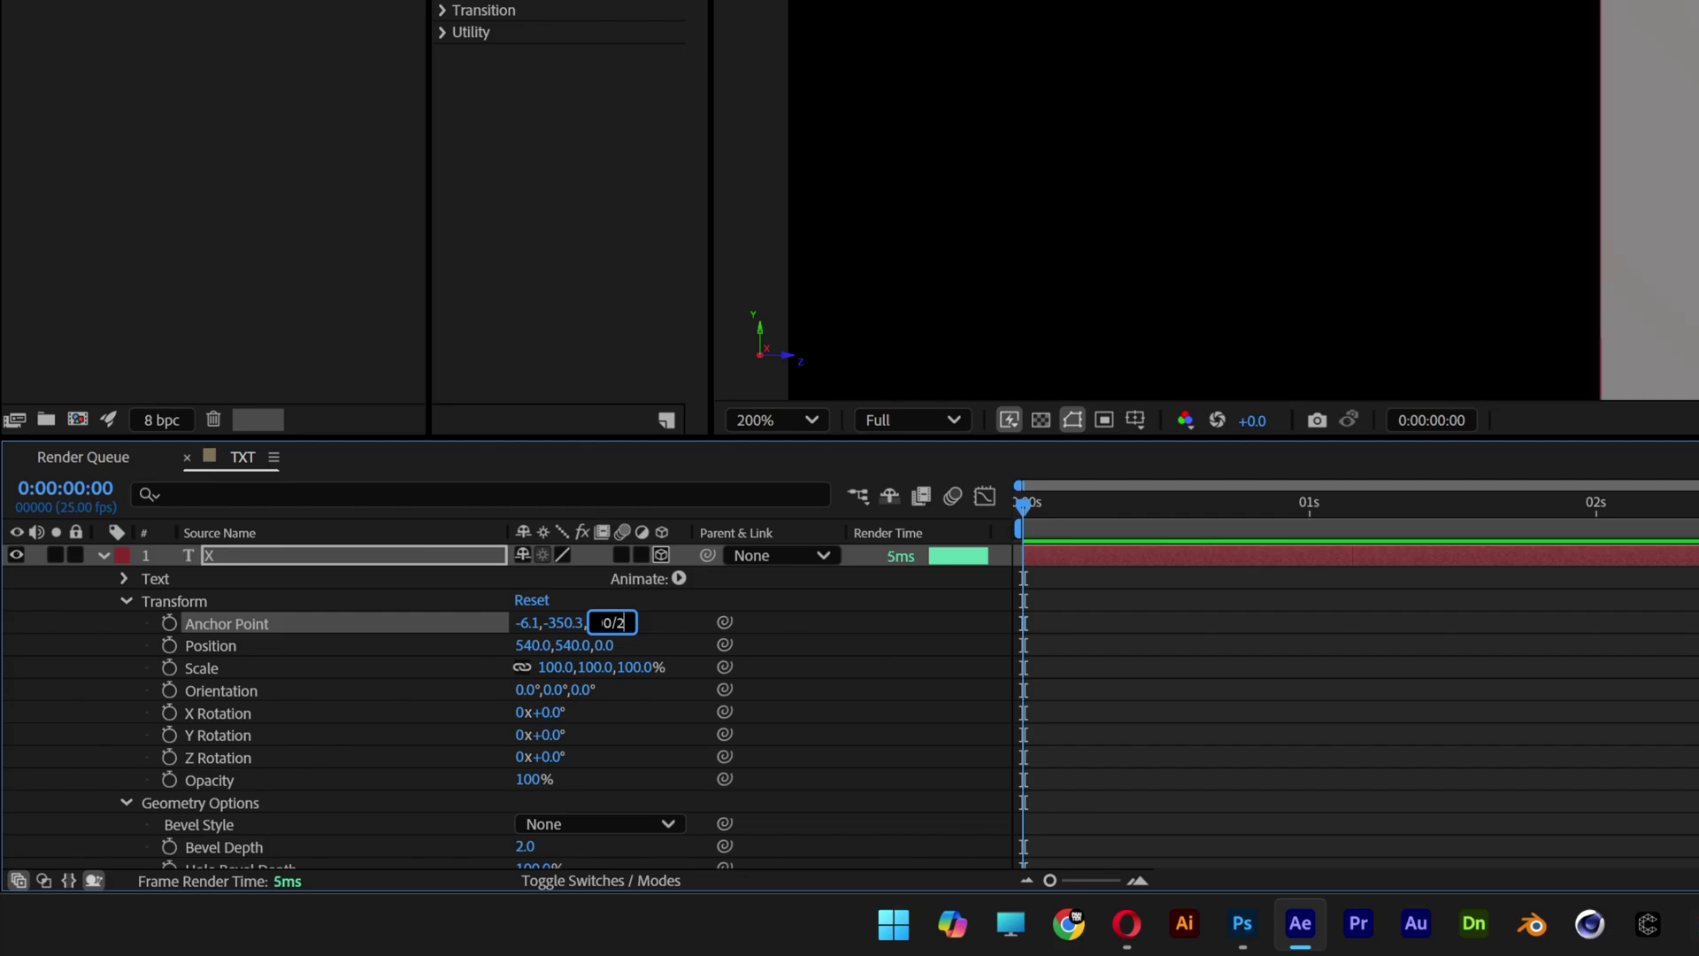
text(/2)
key(Return)
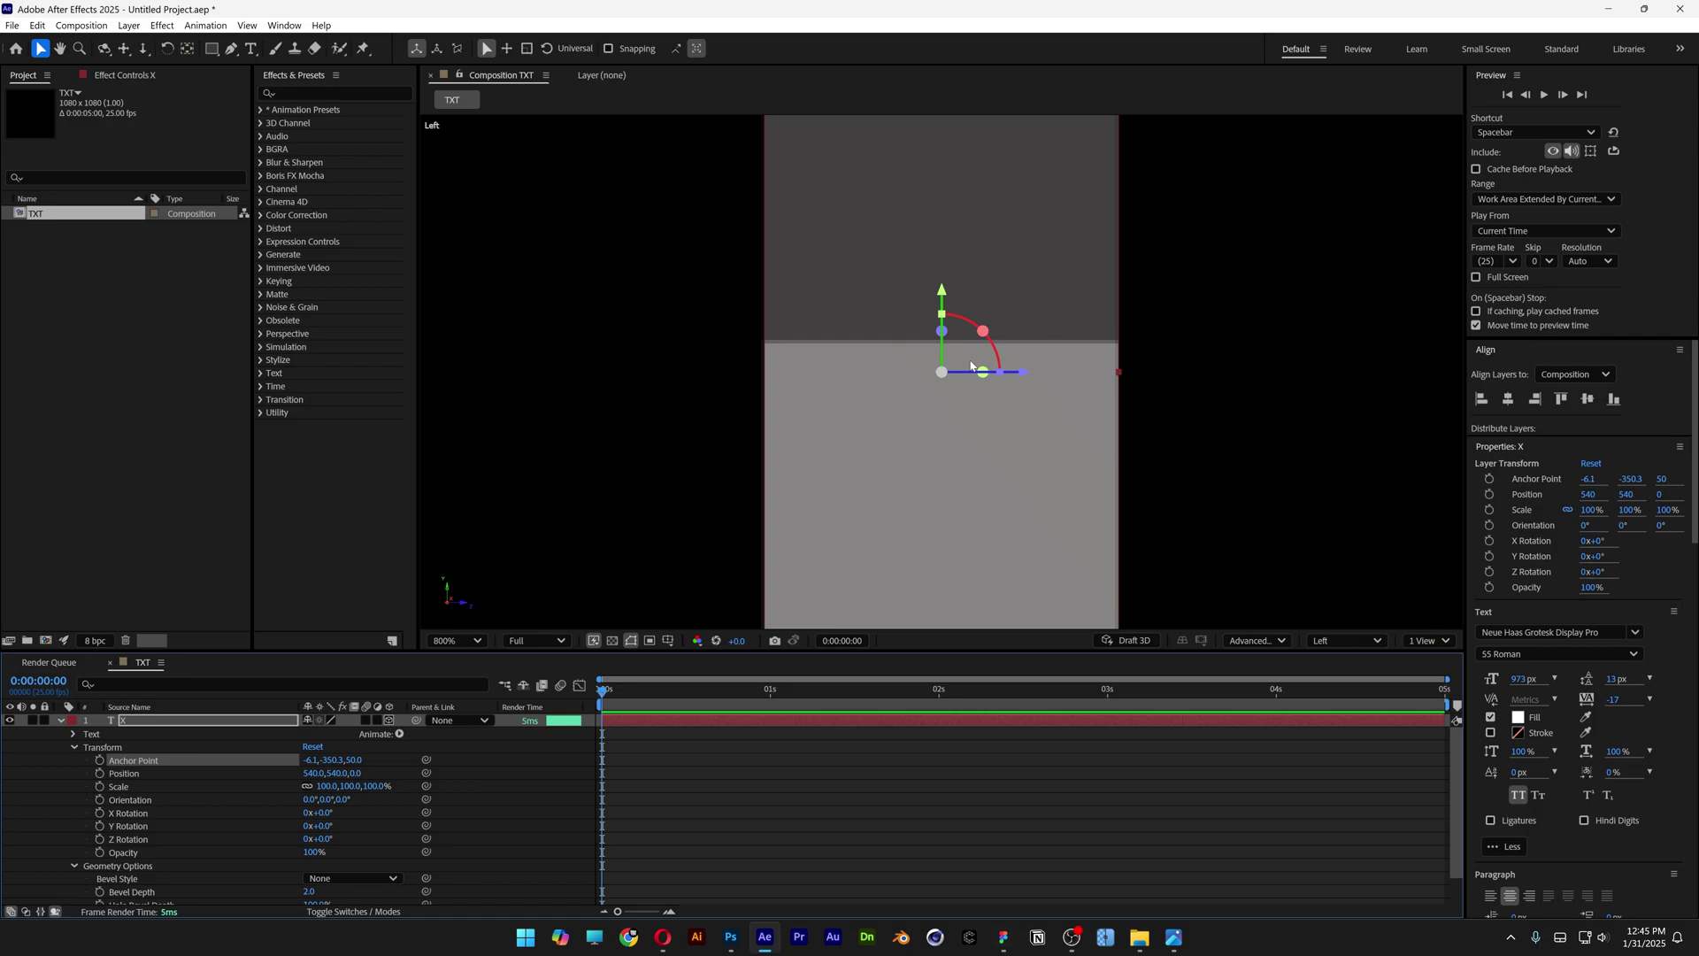
- Return the viewer to the Default camera view at 200% and scrub through time
key(period)
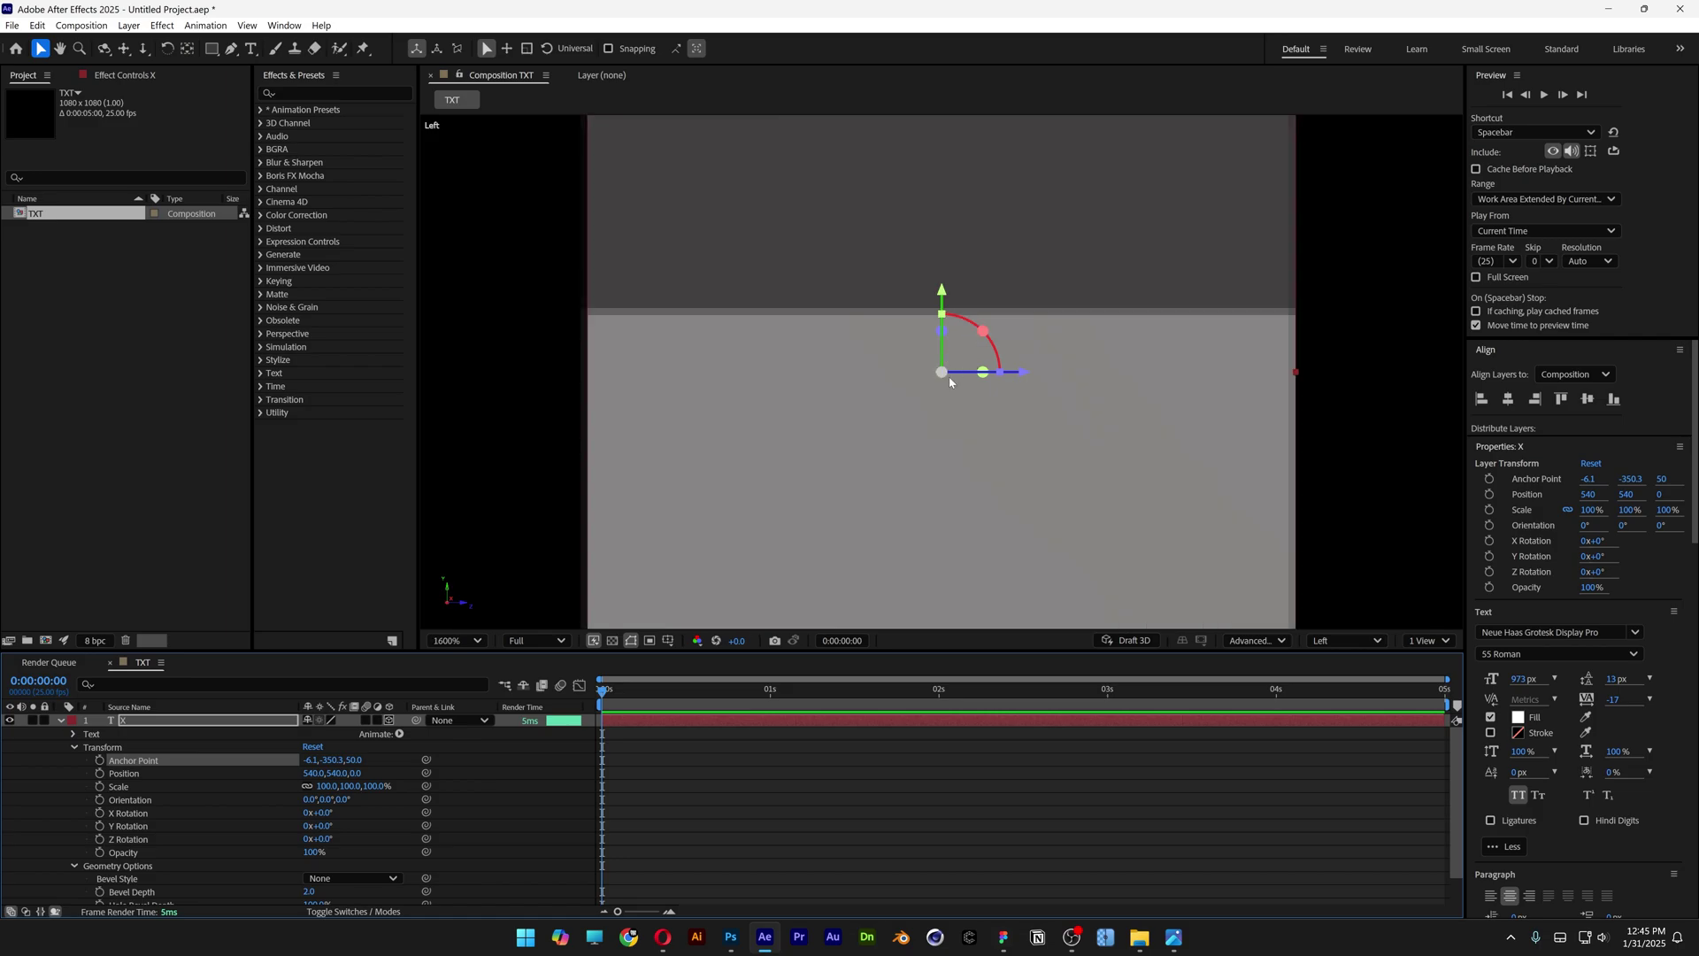
key(comma)
key(comma)
key(comma)
click(1332, 641)
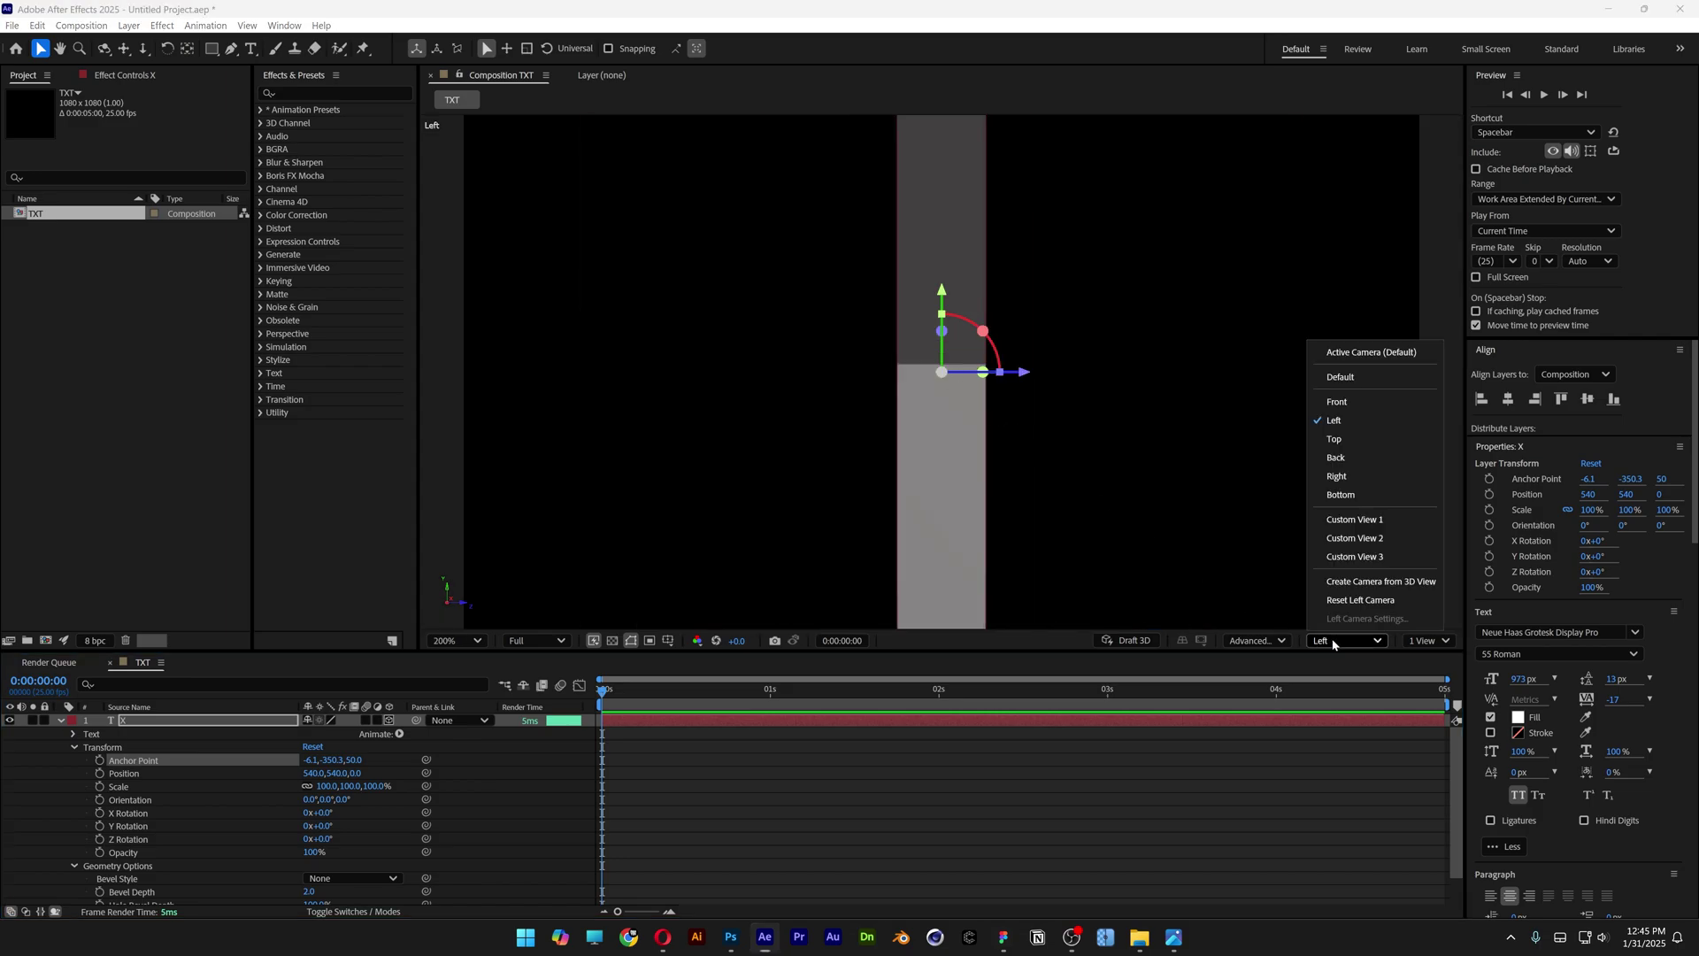
click(1363, 375)
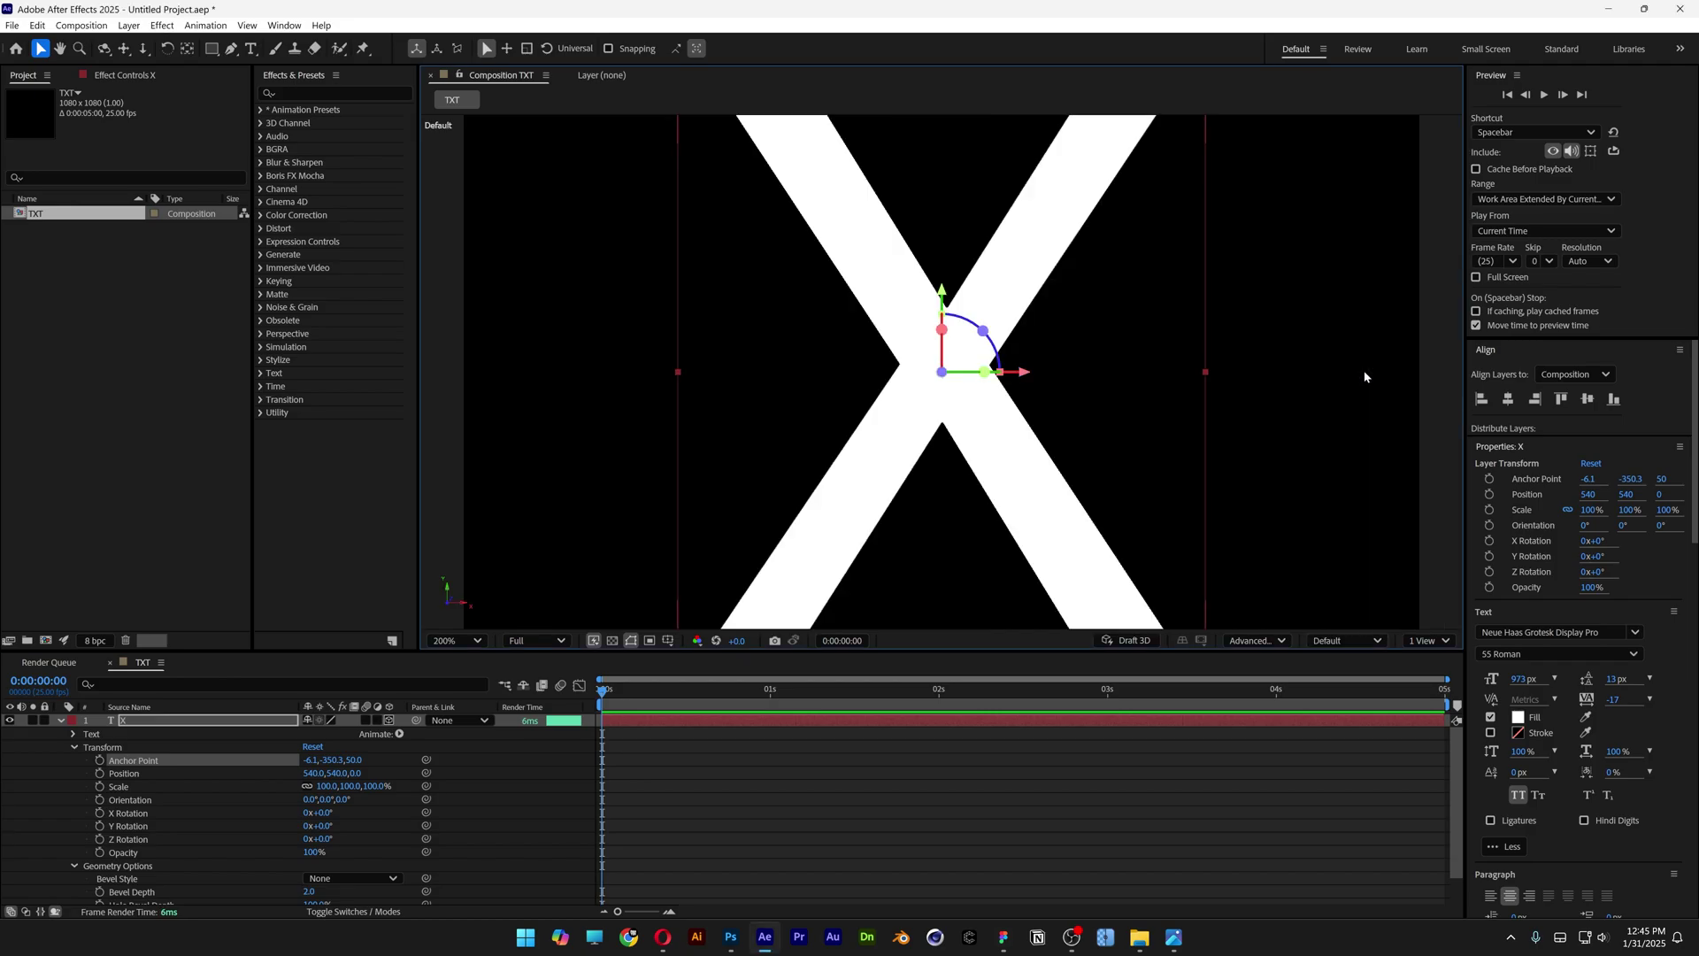
mouse_move(605, 695)
mouse_down()
mouse_move(648, 695)
mouse_move(602, 695)
mouse_up()
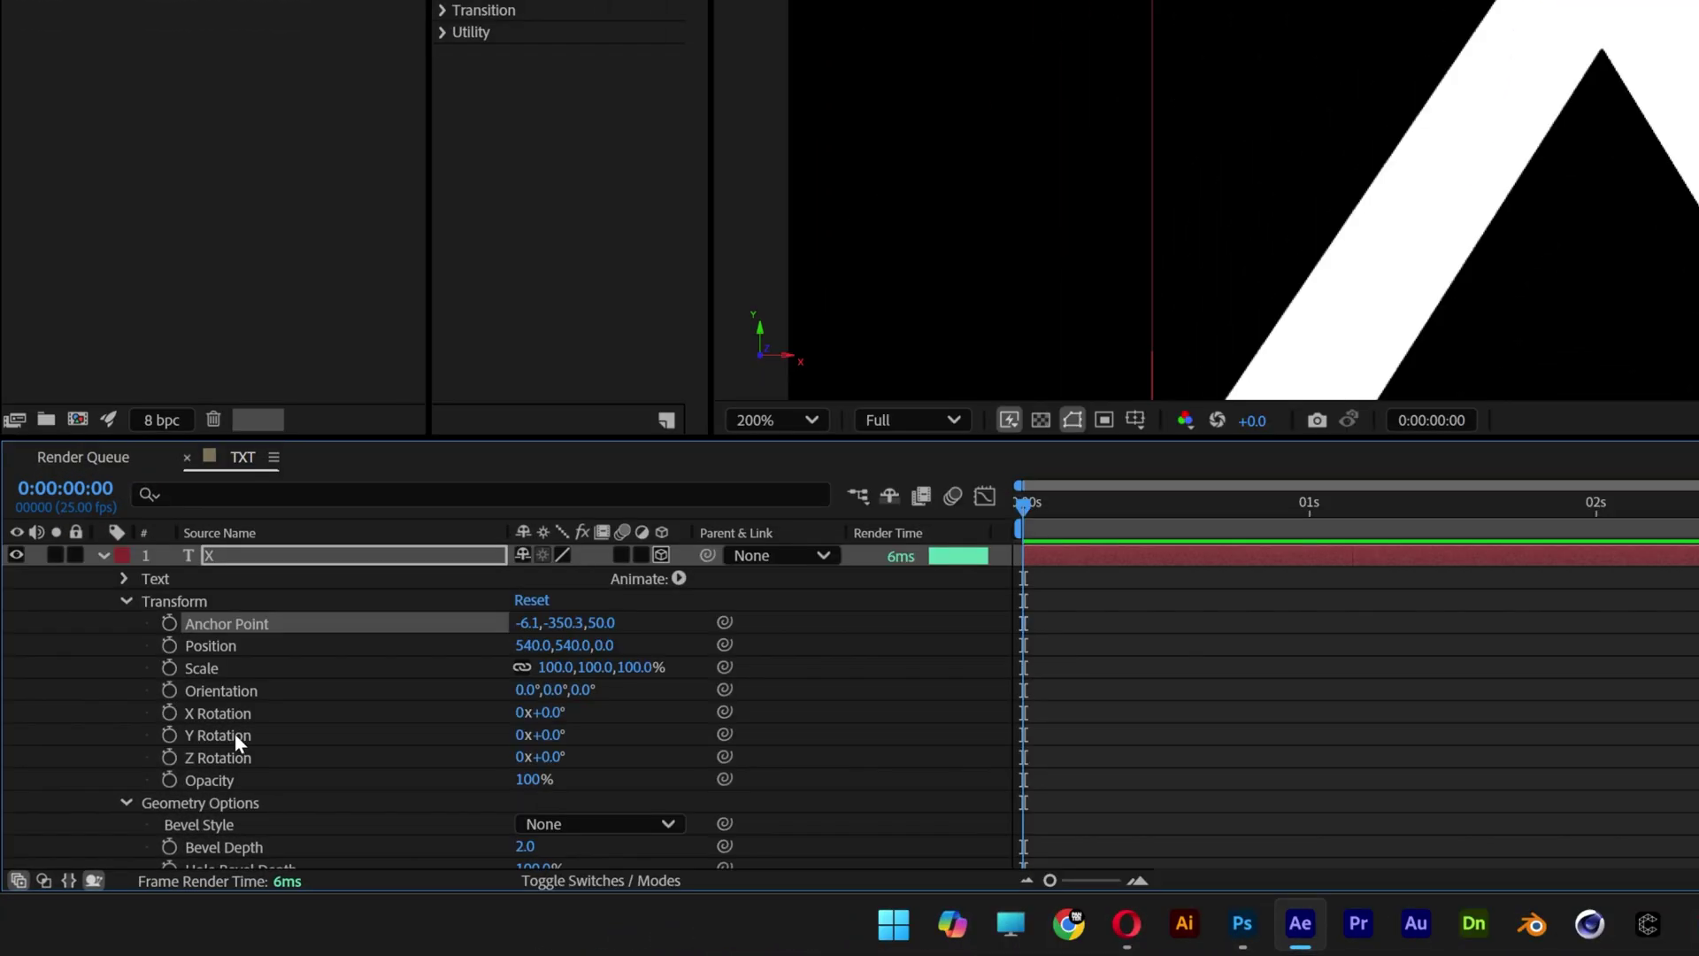
- Keyframe Y Rotation from 0 at 0:00 to 1 revolution at about 5 s, then preview
click(236, 735)
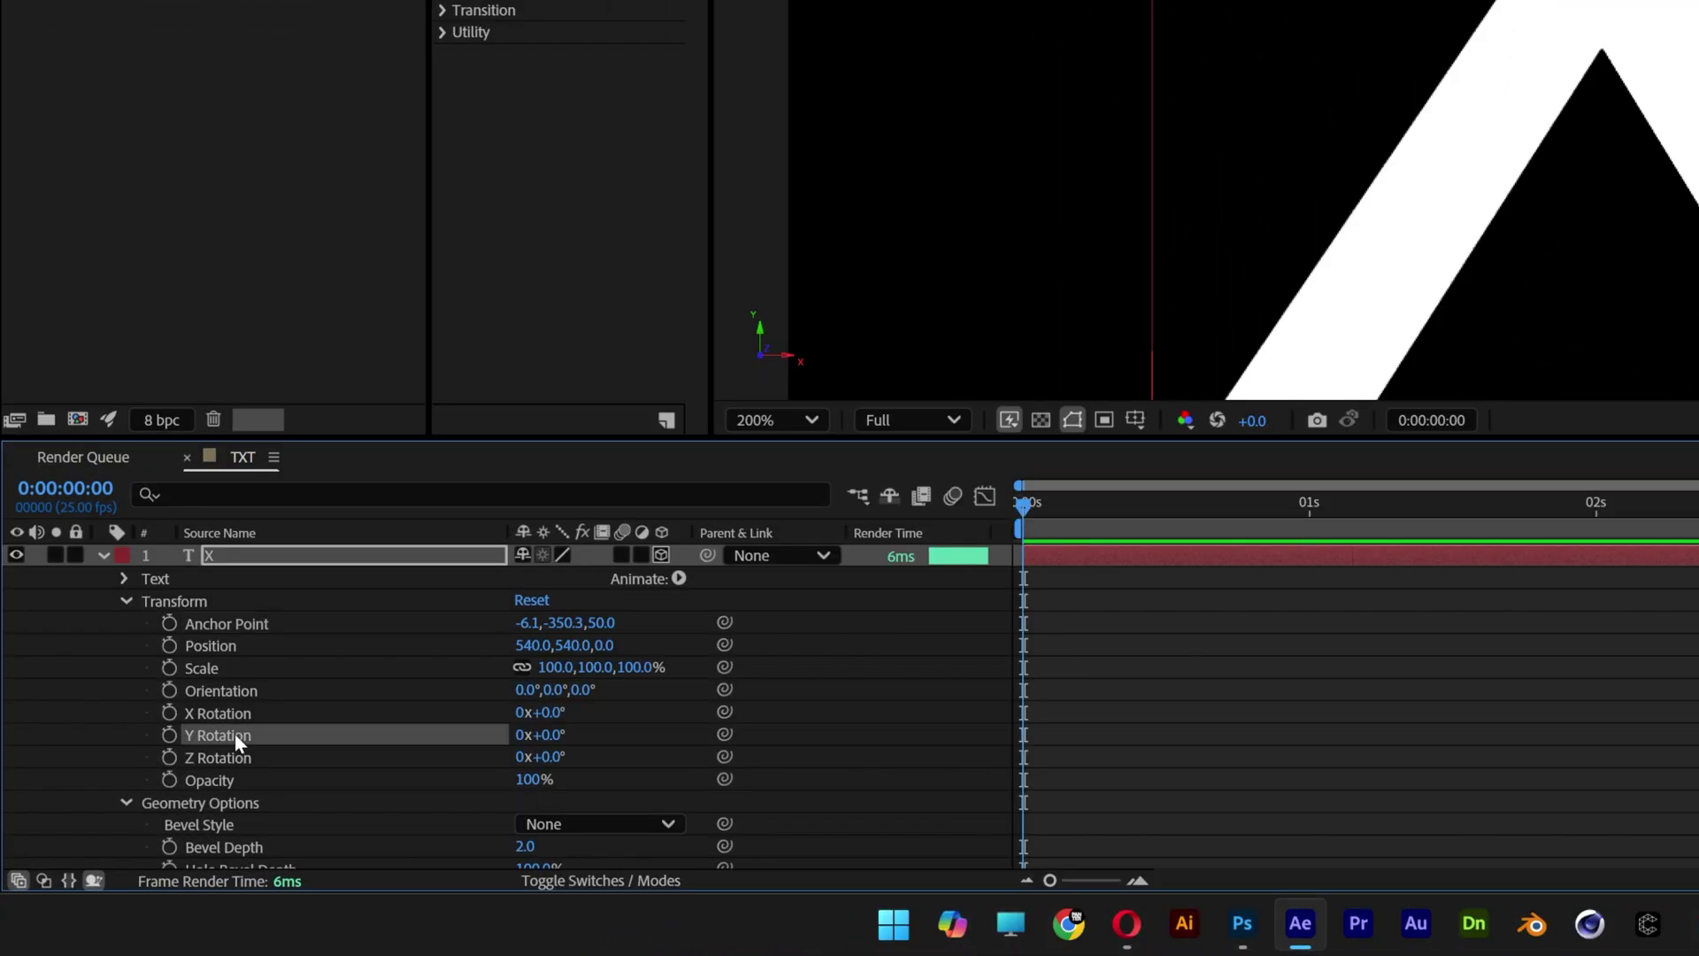
click(176, 733)
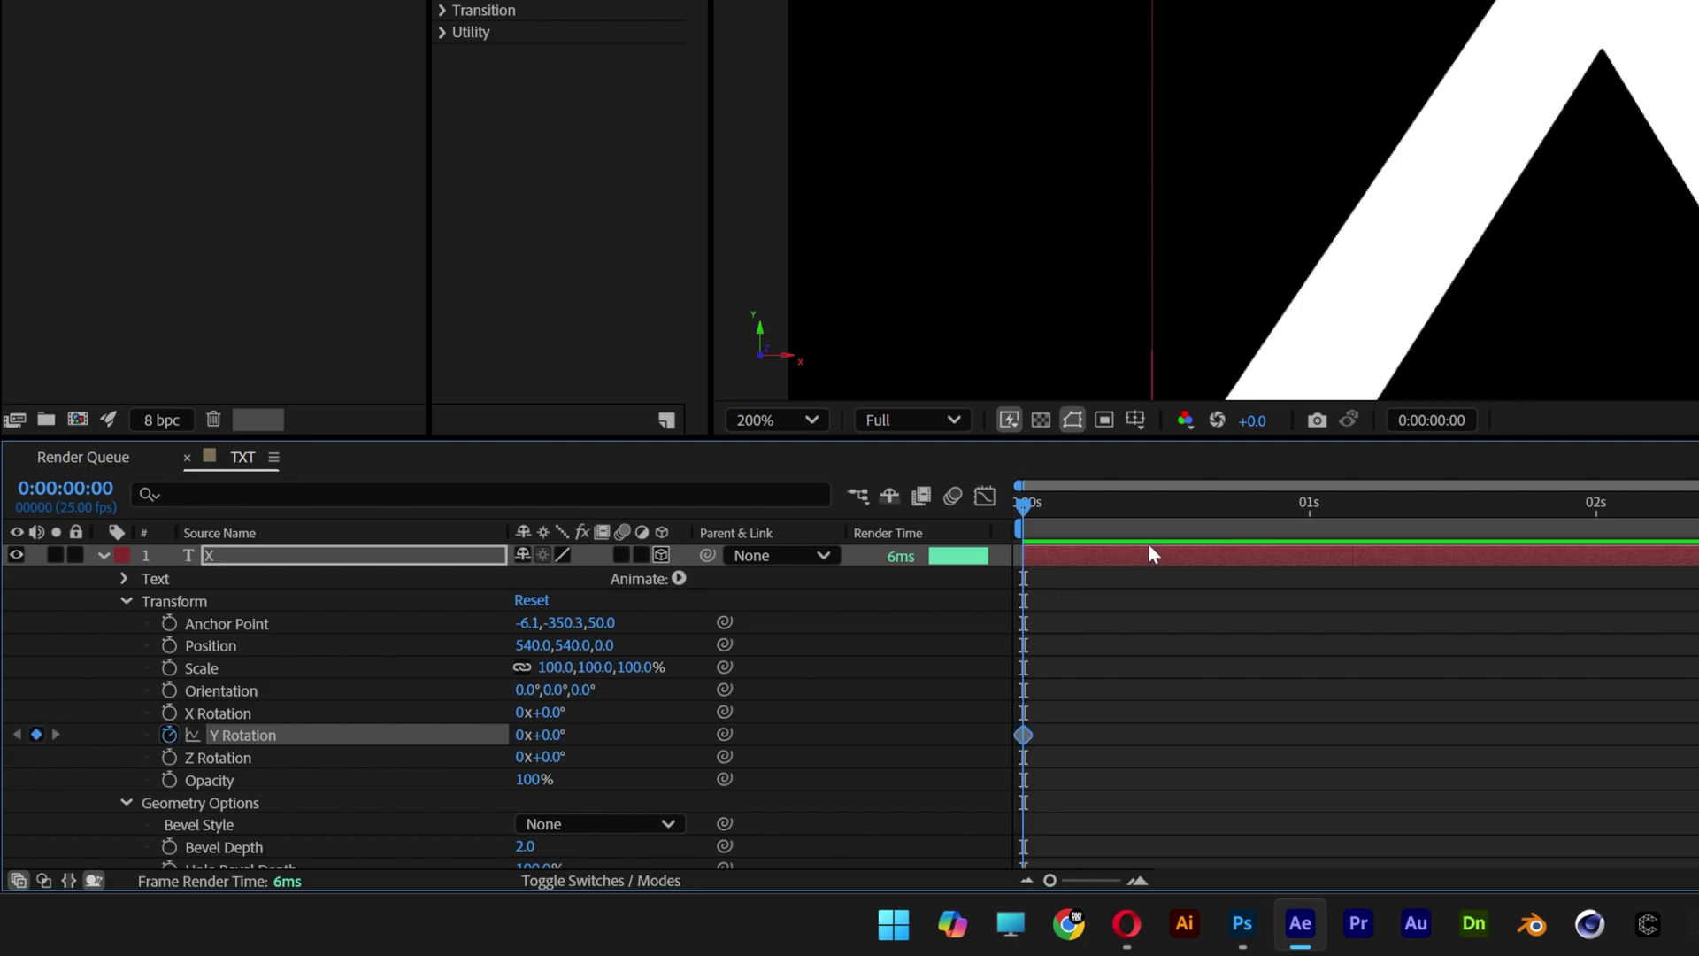
click(1220, 505)
click(520, 735)
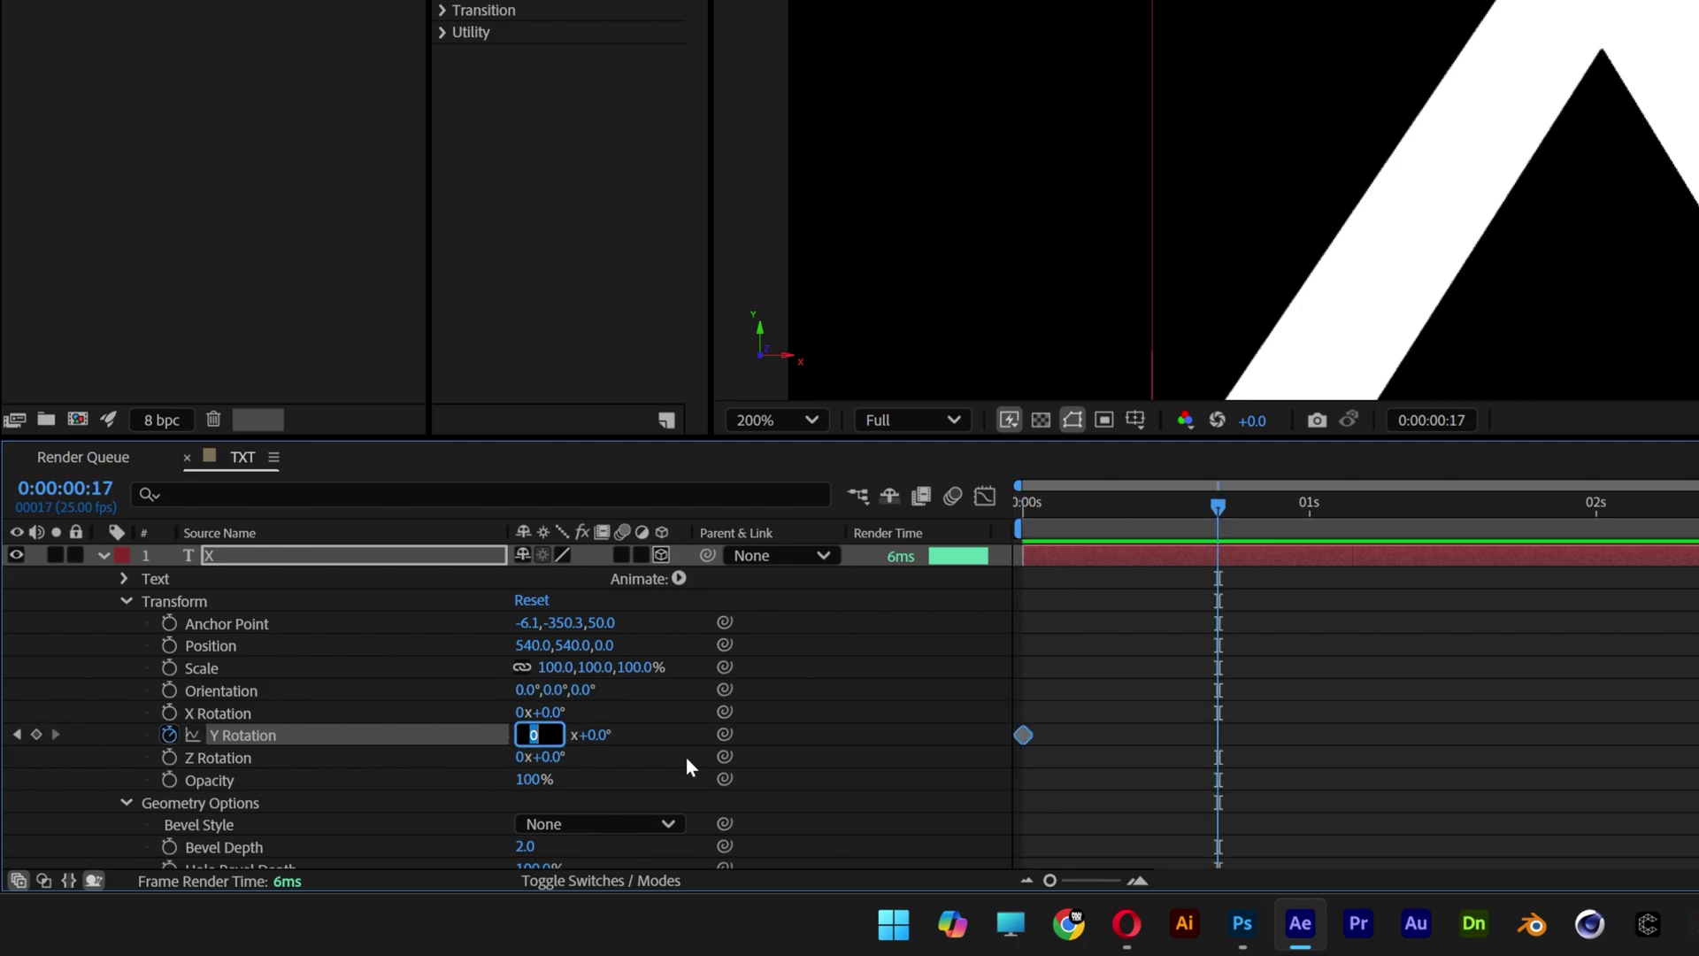
text(1)
key(Return)
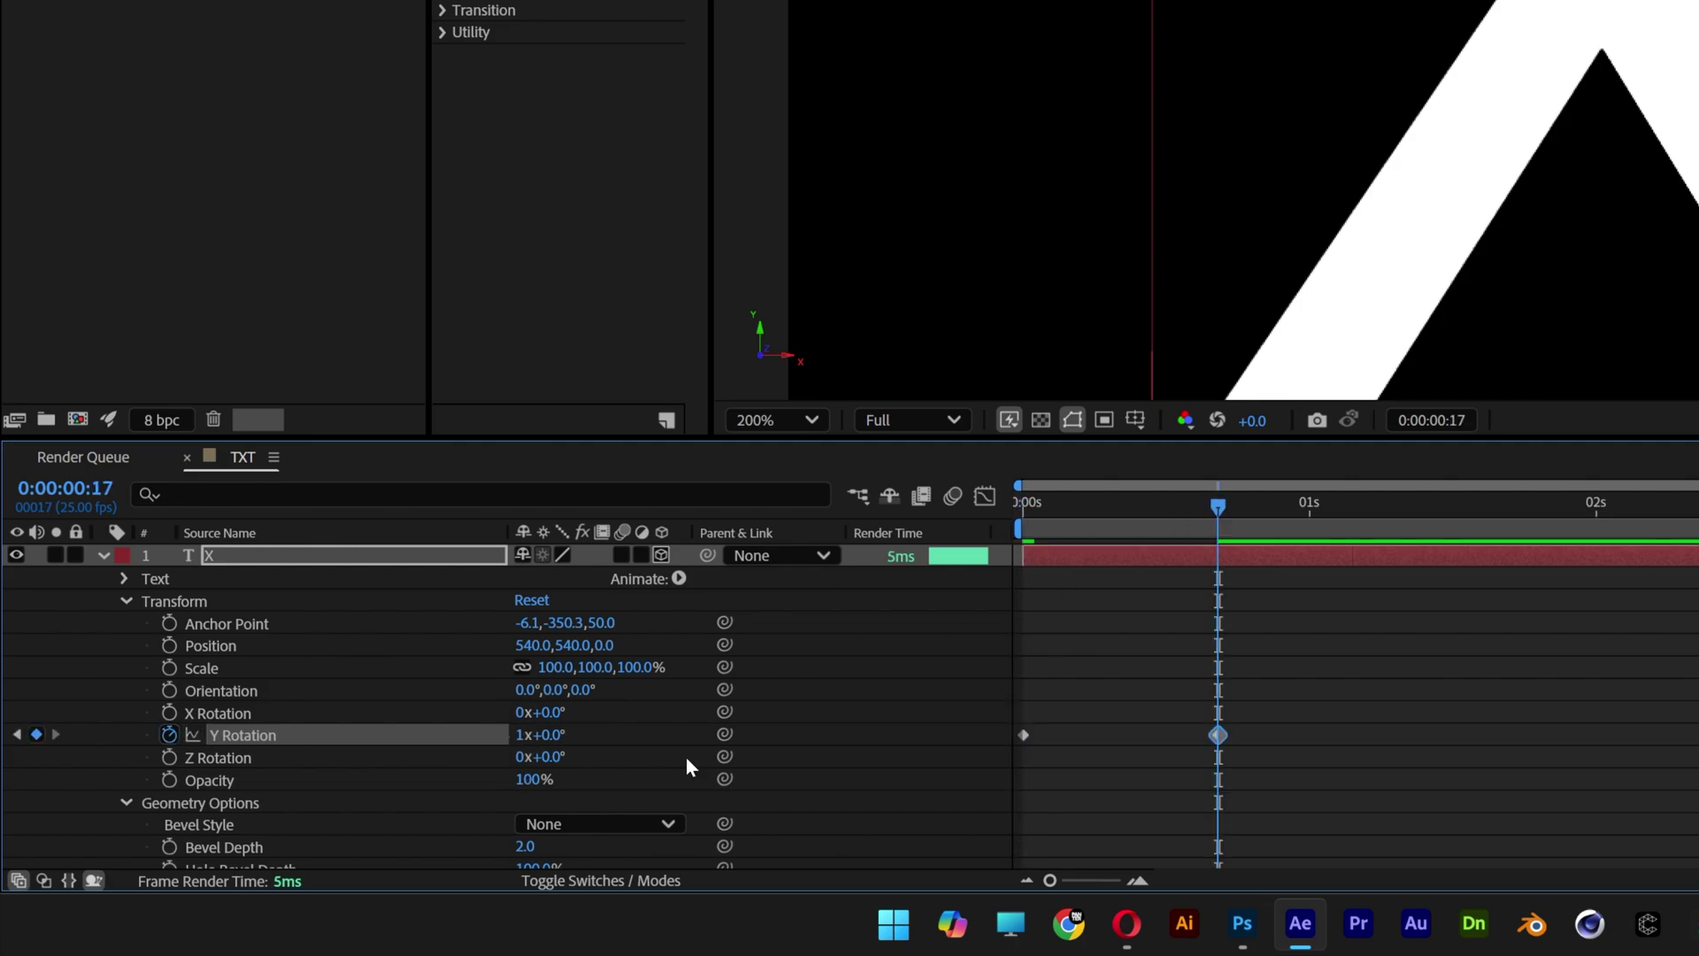
drag(1219, 736, 1258, 740)
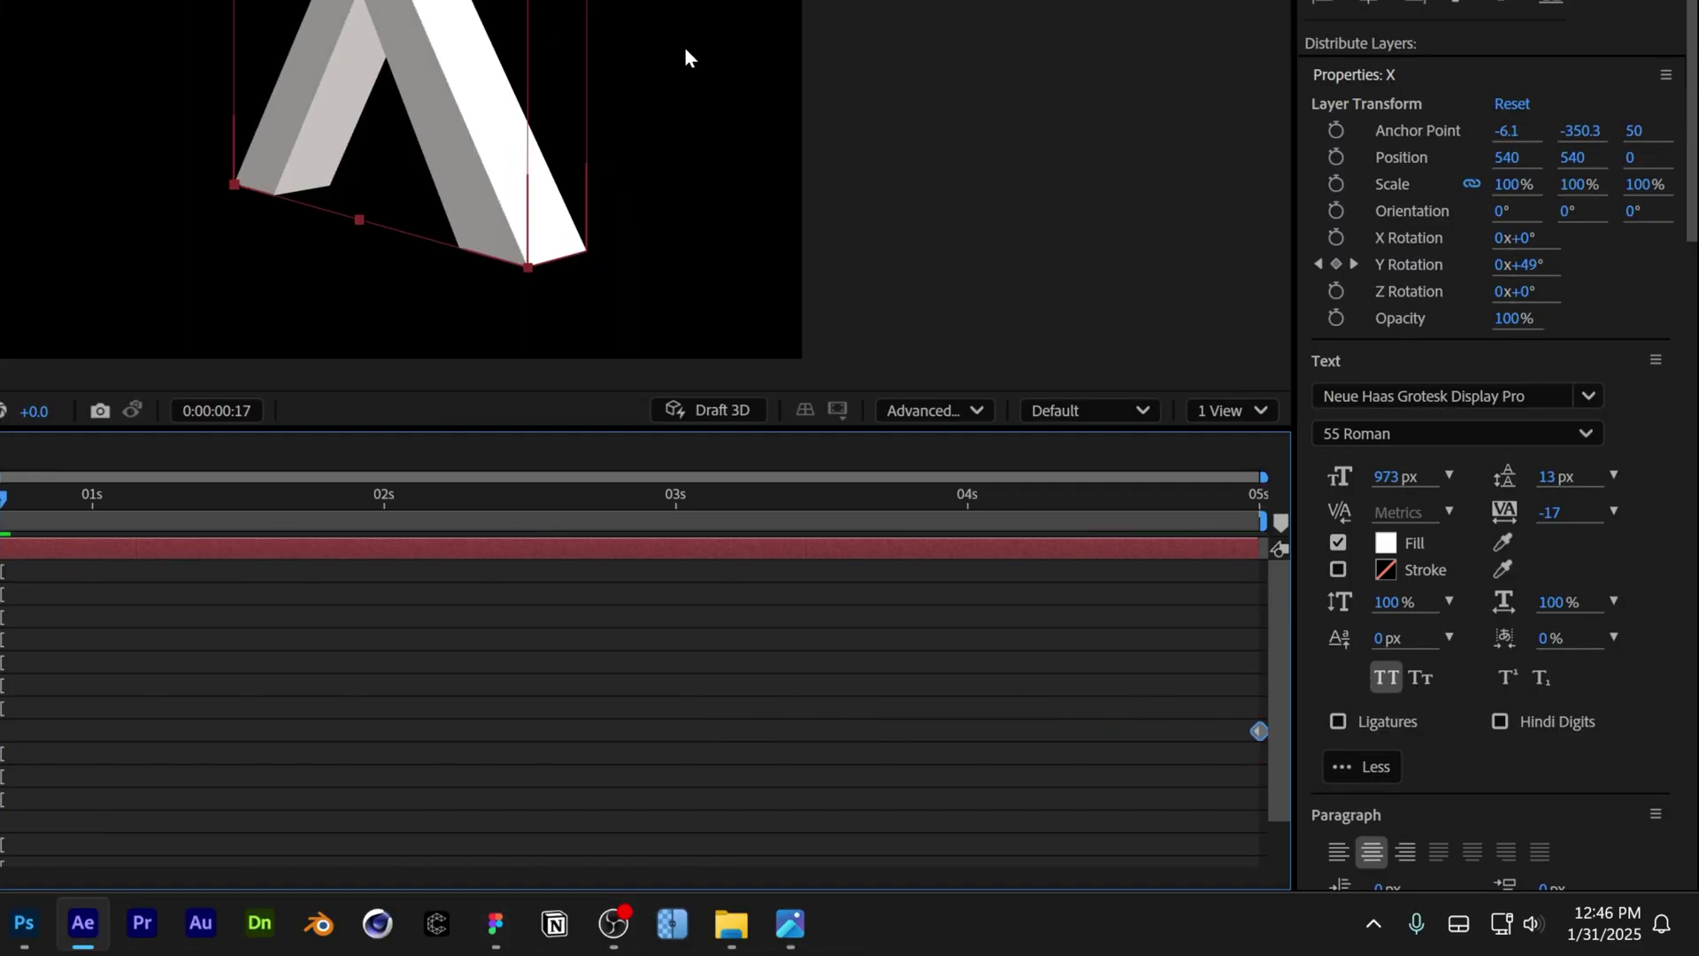
key(space)
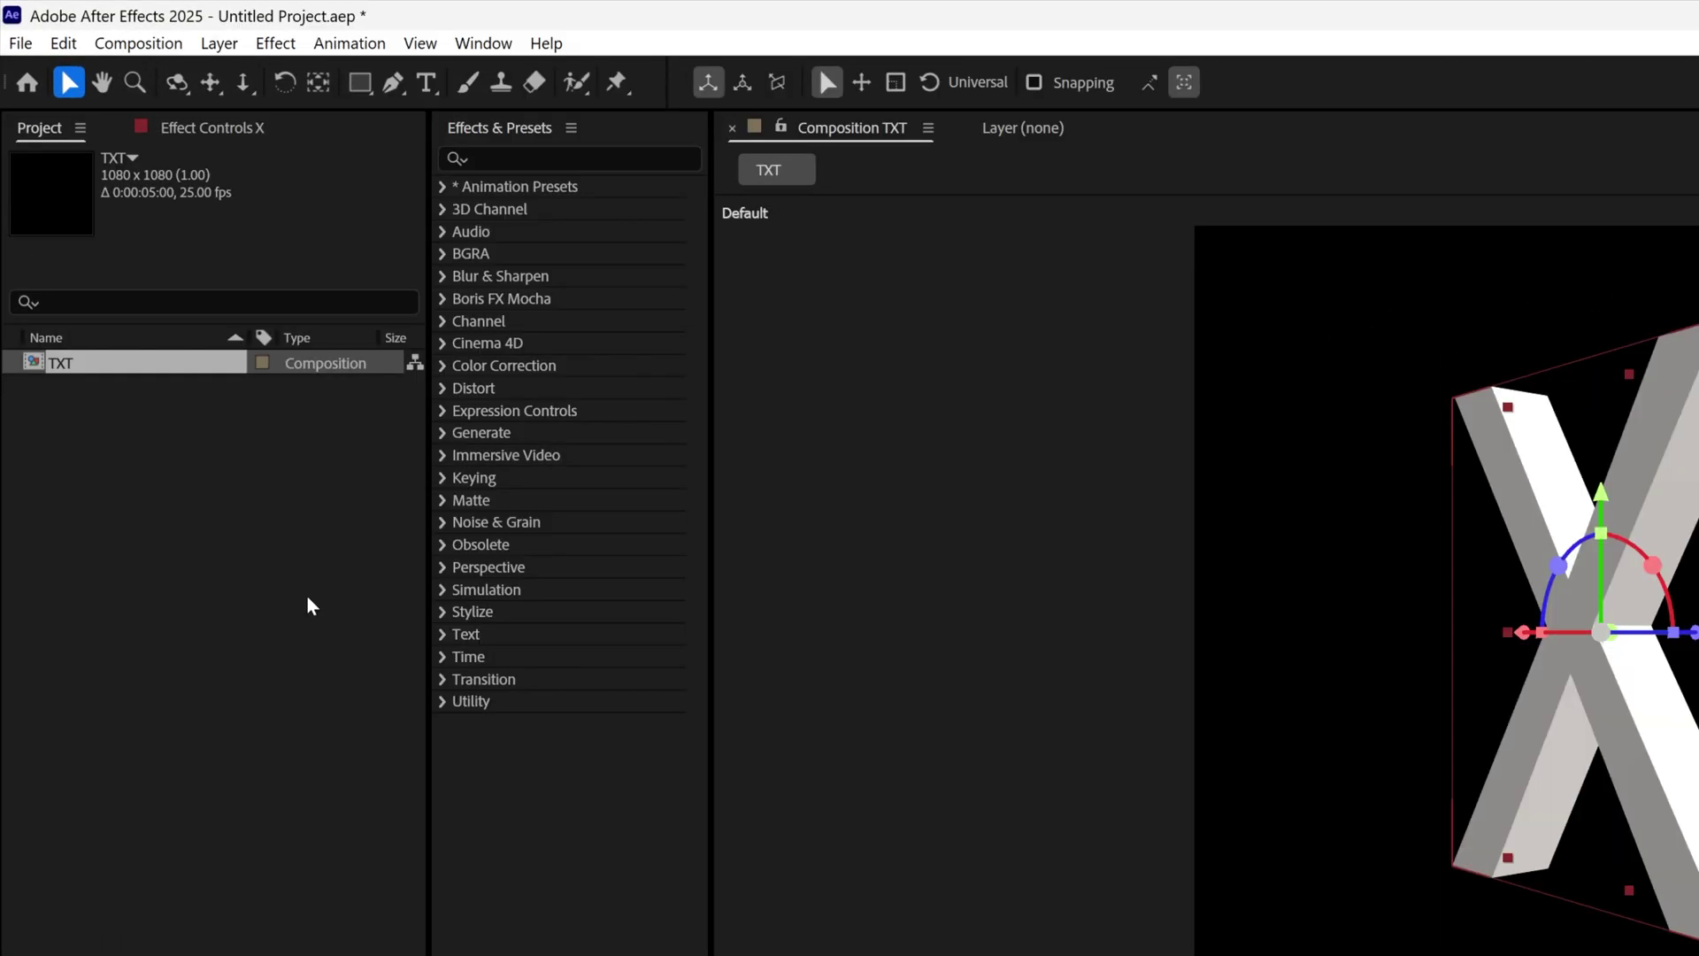
- Create a new comp named RGB and place the TXT comp in it as a layer
right_click(186, 353)
click(189, 357)
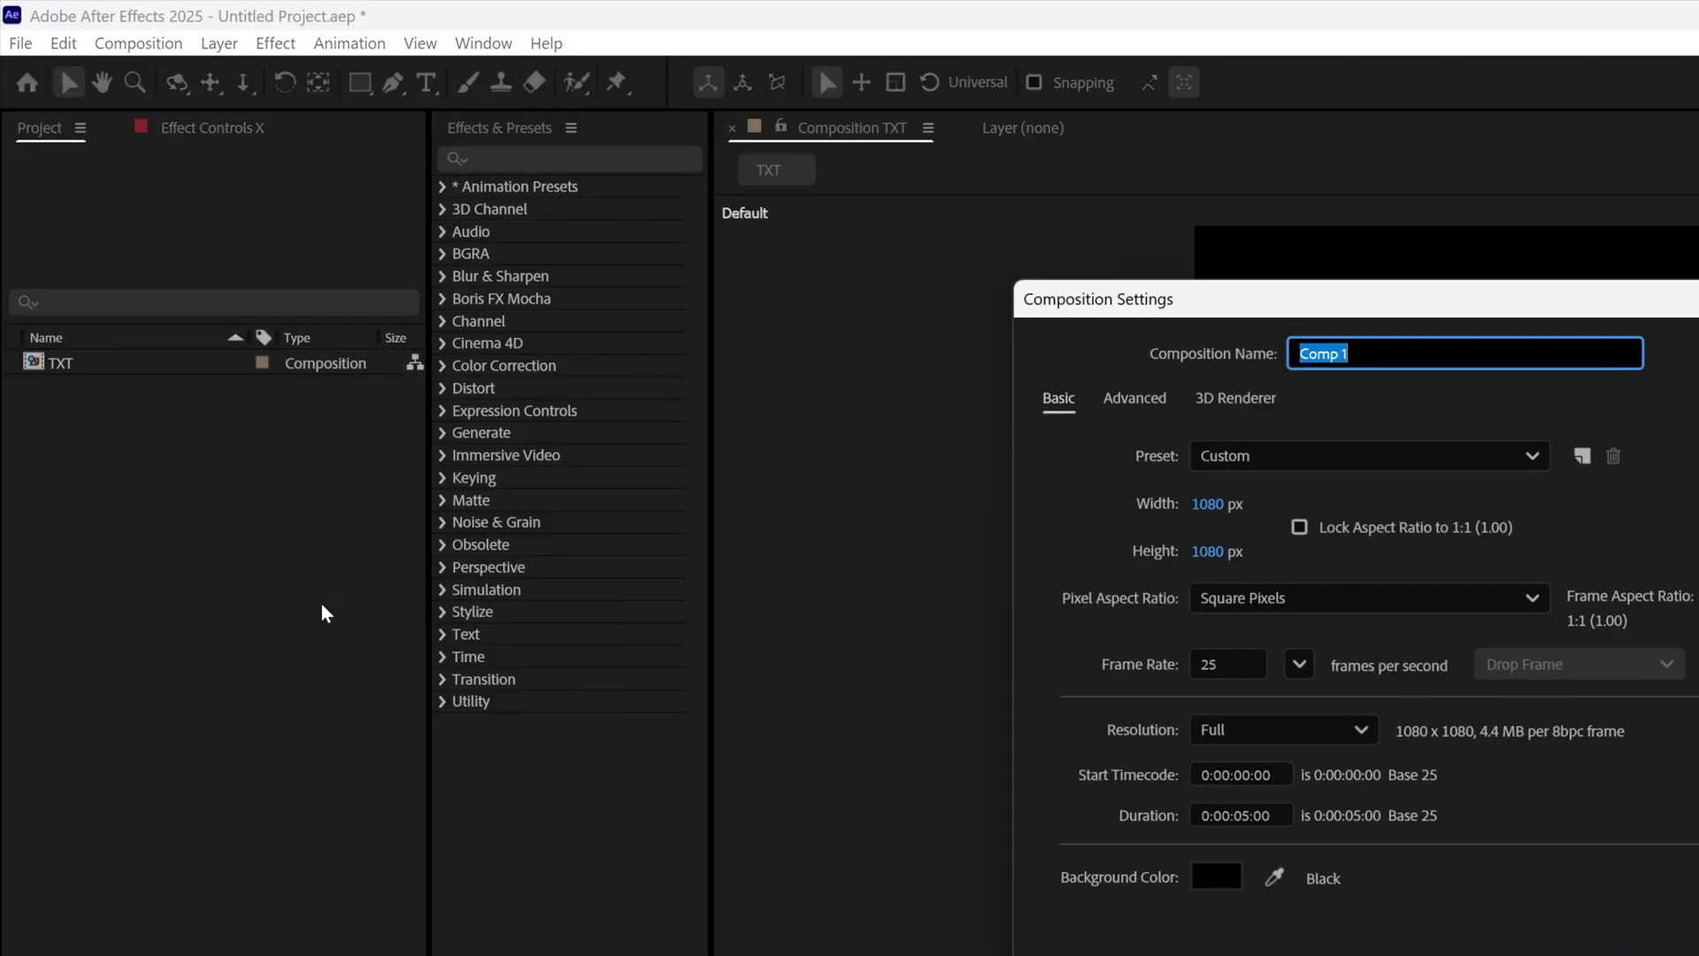
text(RGB)
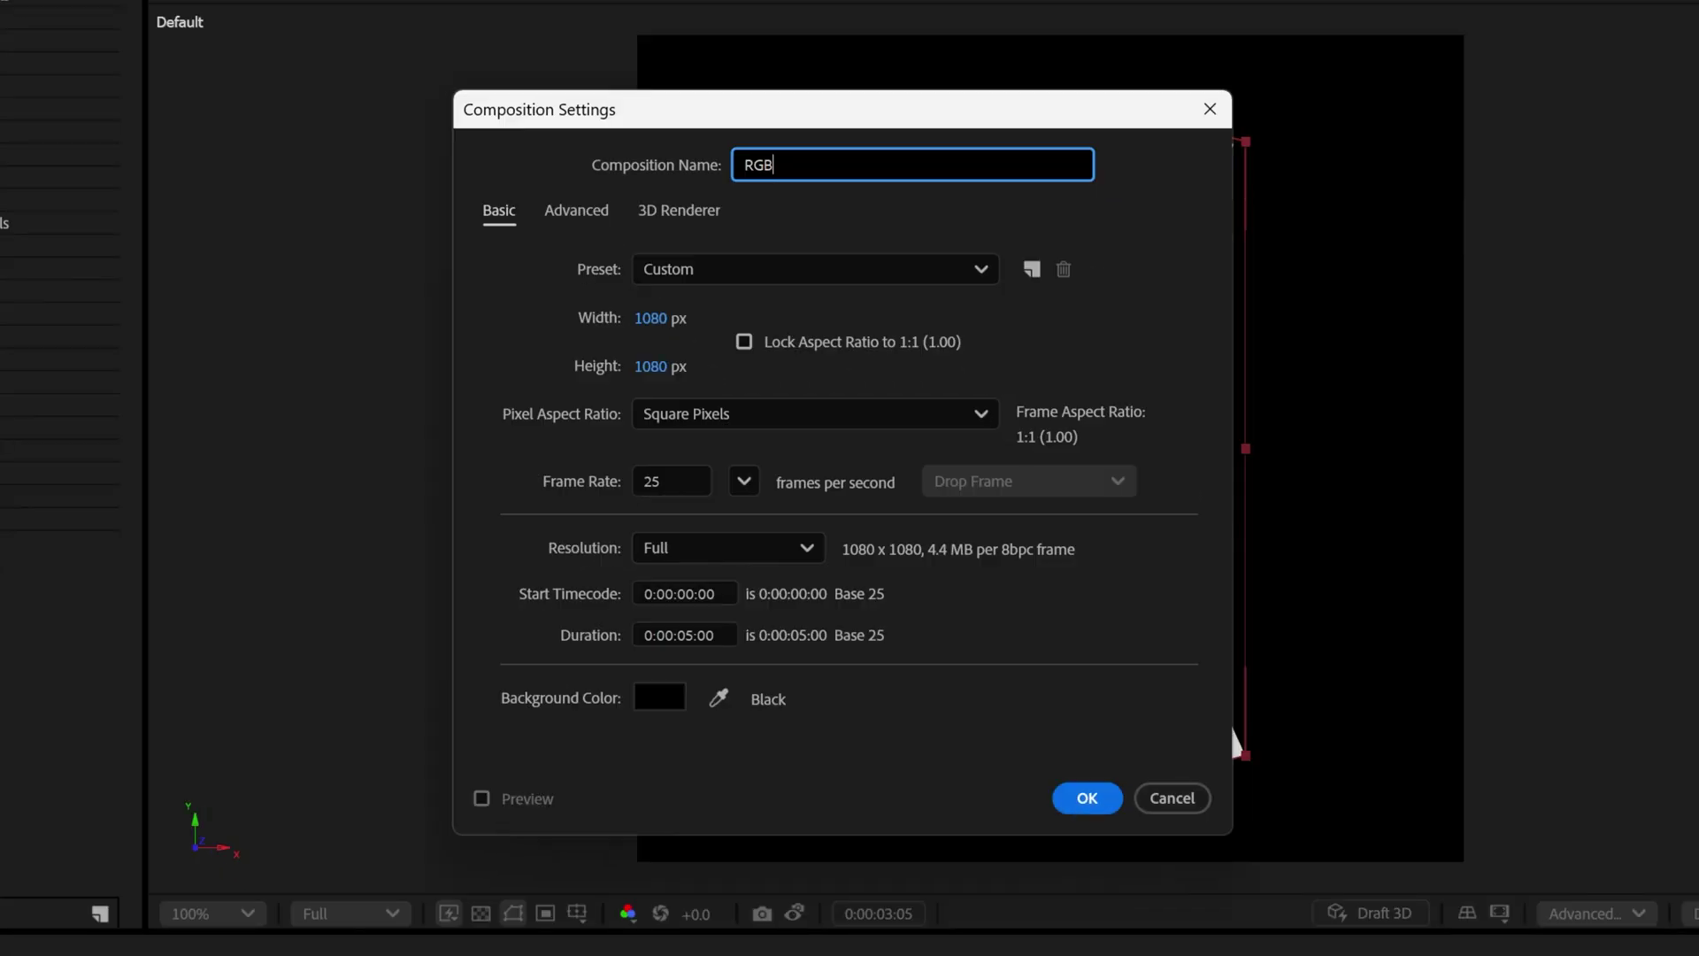
key(Return)
click(53, 384)
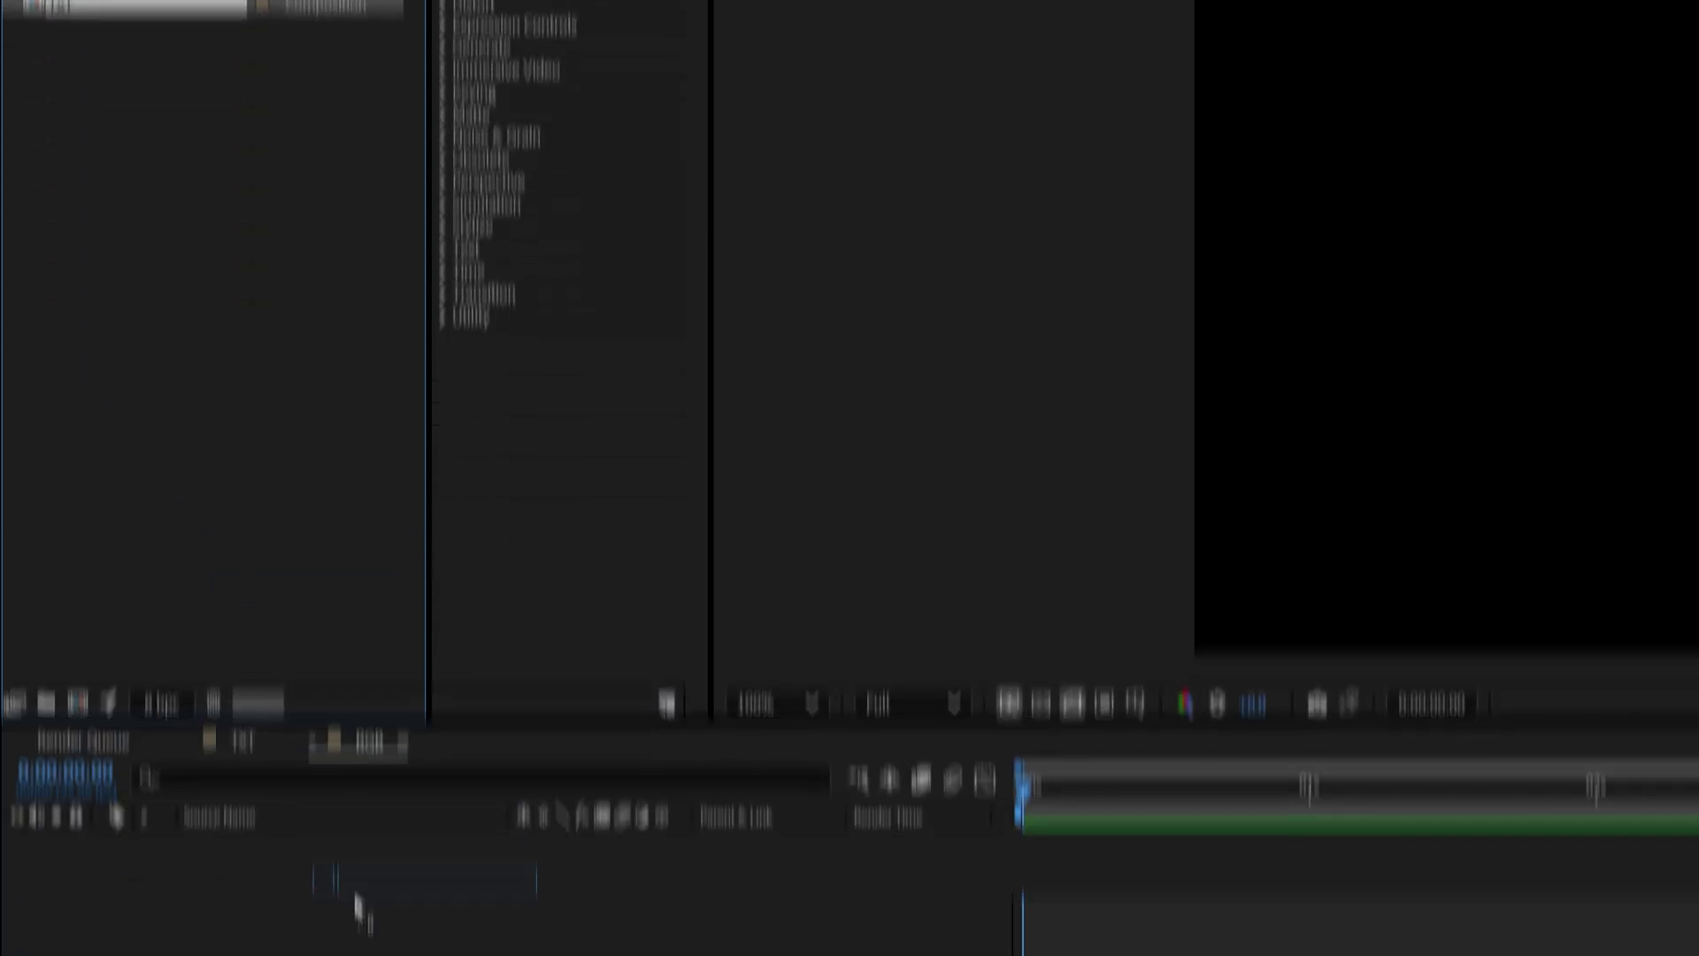
drag(359, 907, 449, 955)
key(space)
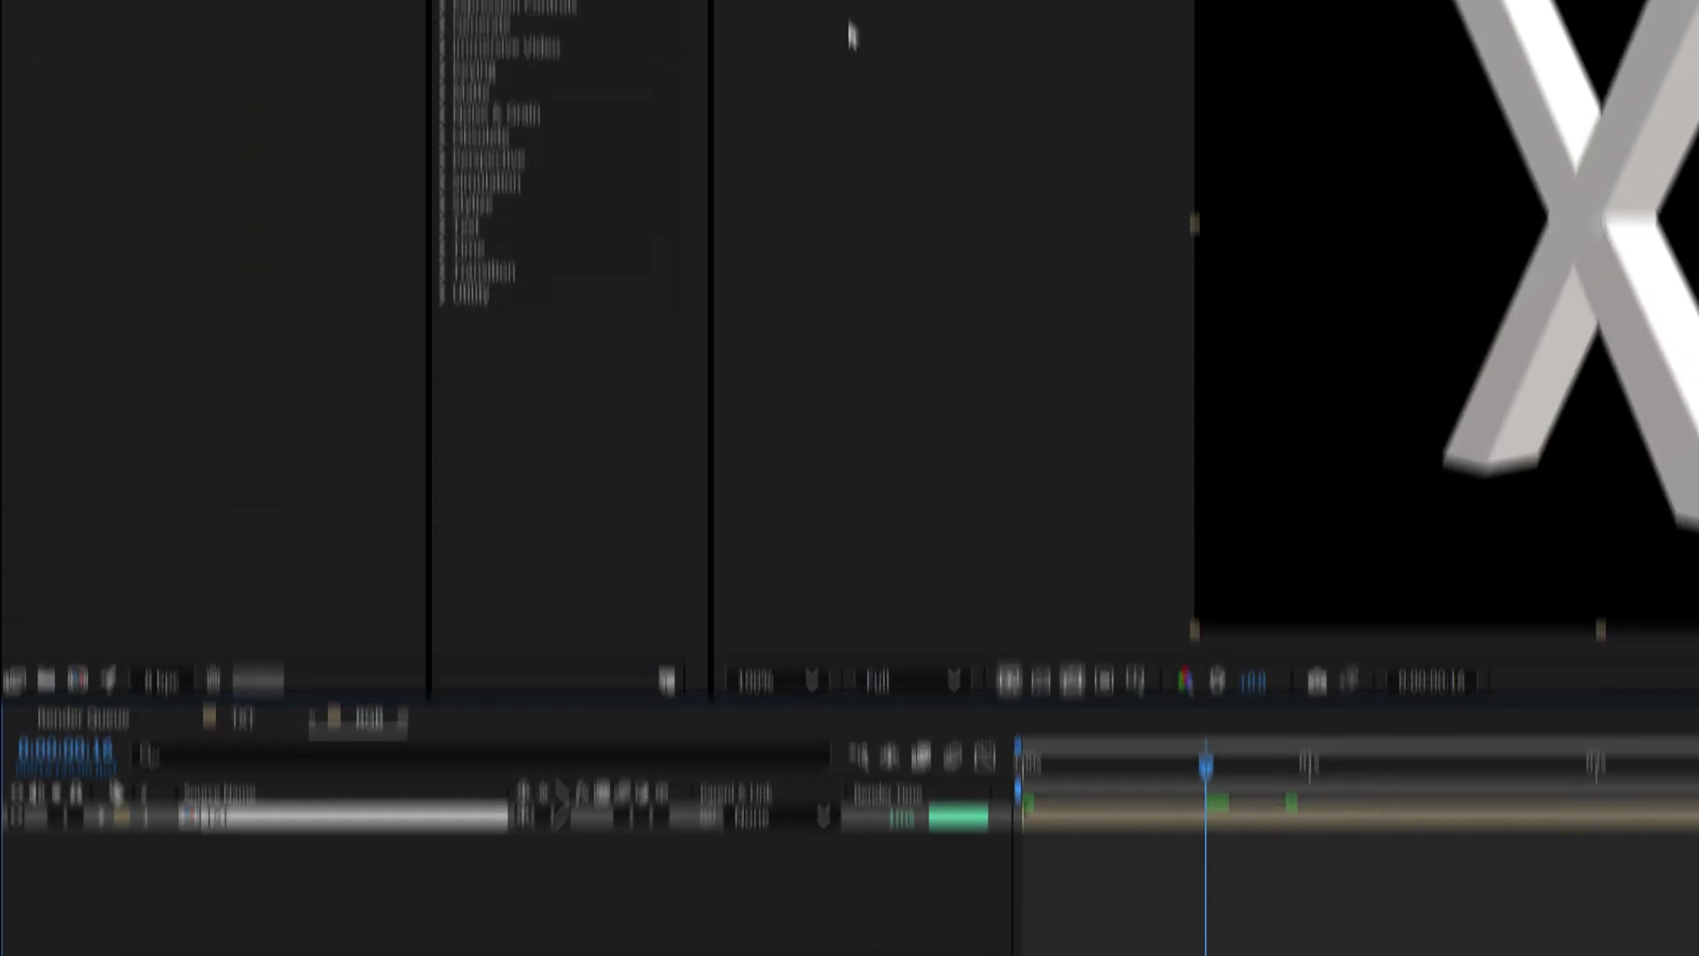
- Apply Shift Channels to the TXT layer and duplicate it into three copies
click(516, 156)
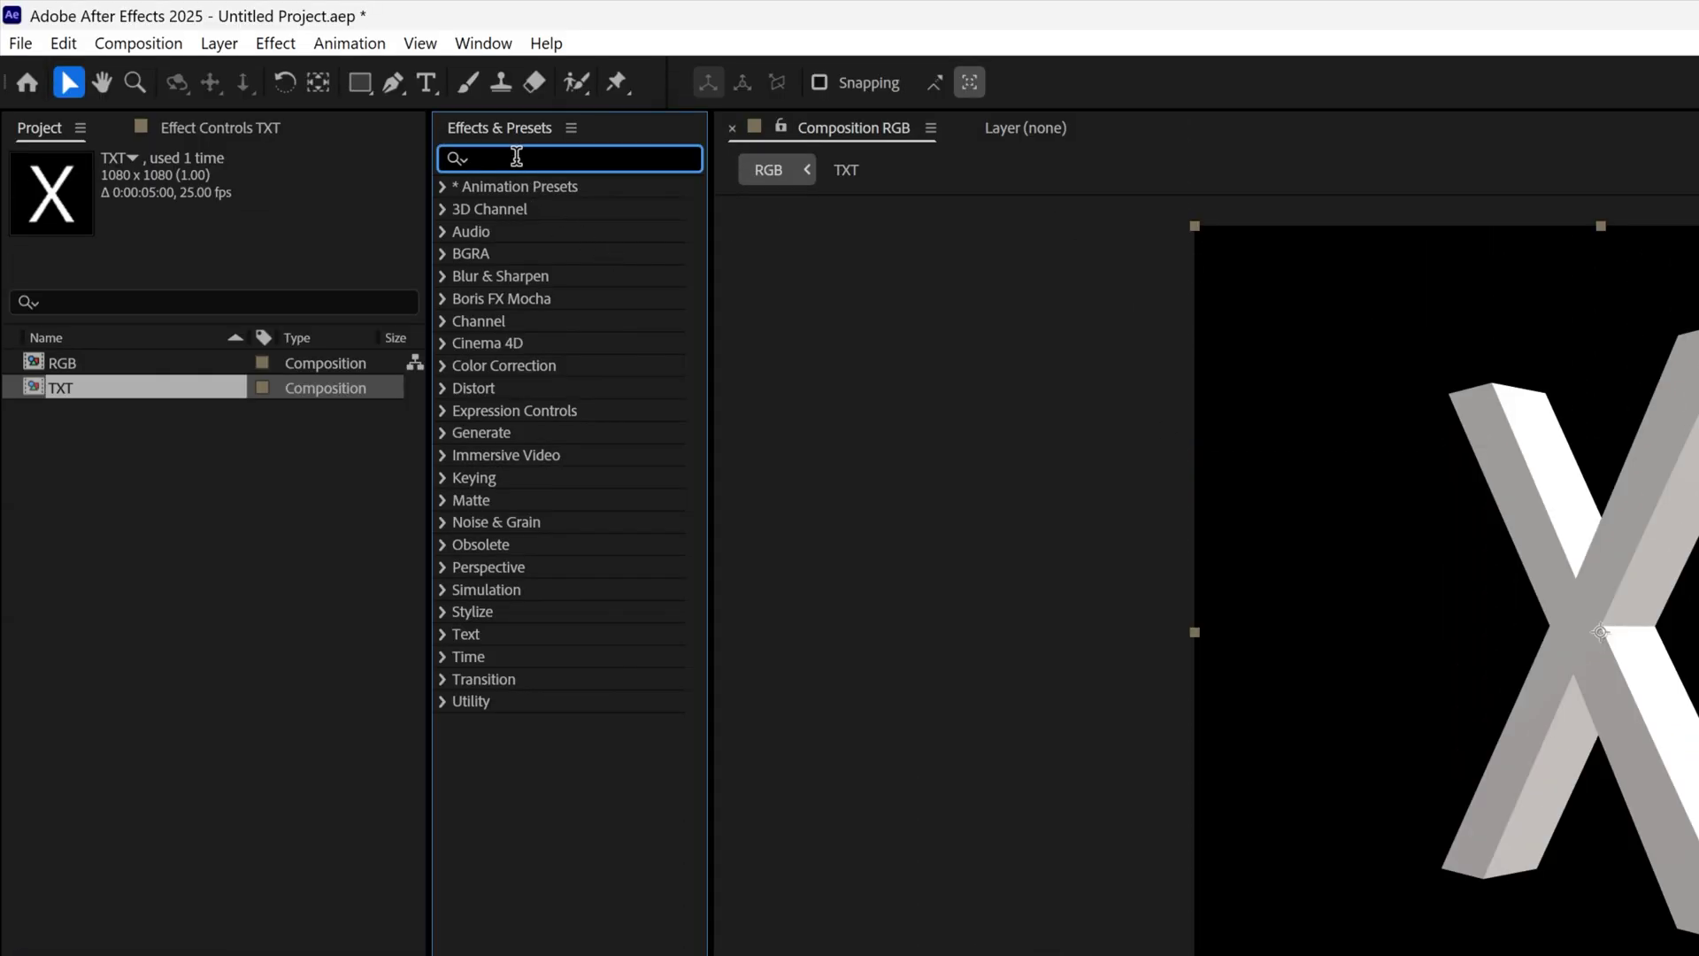
text(shift channels)
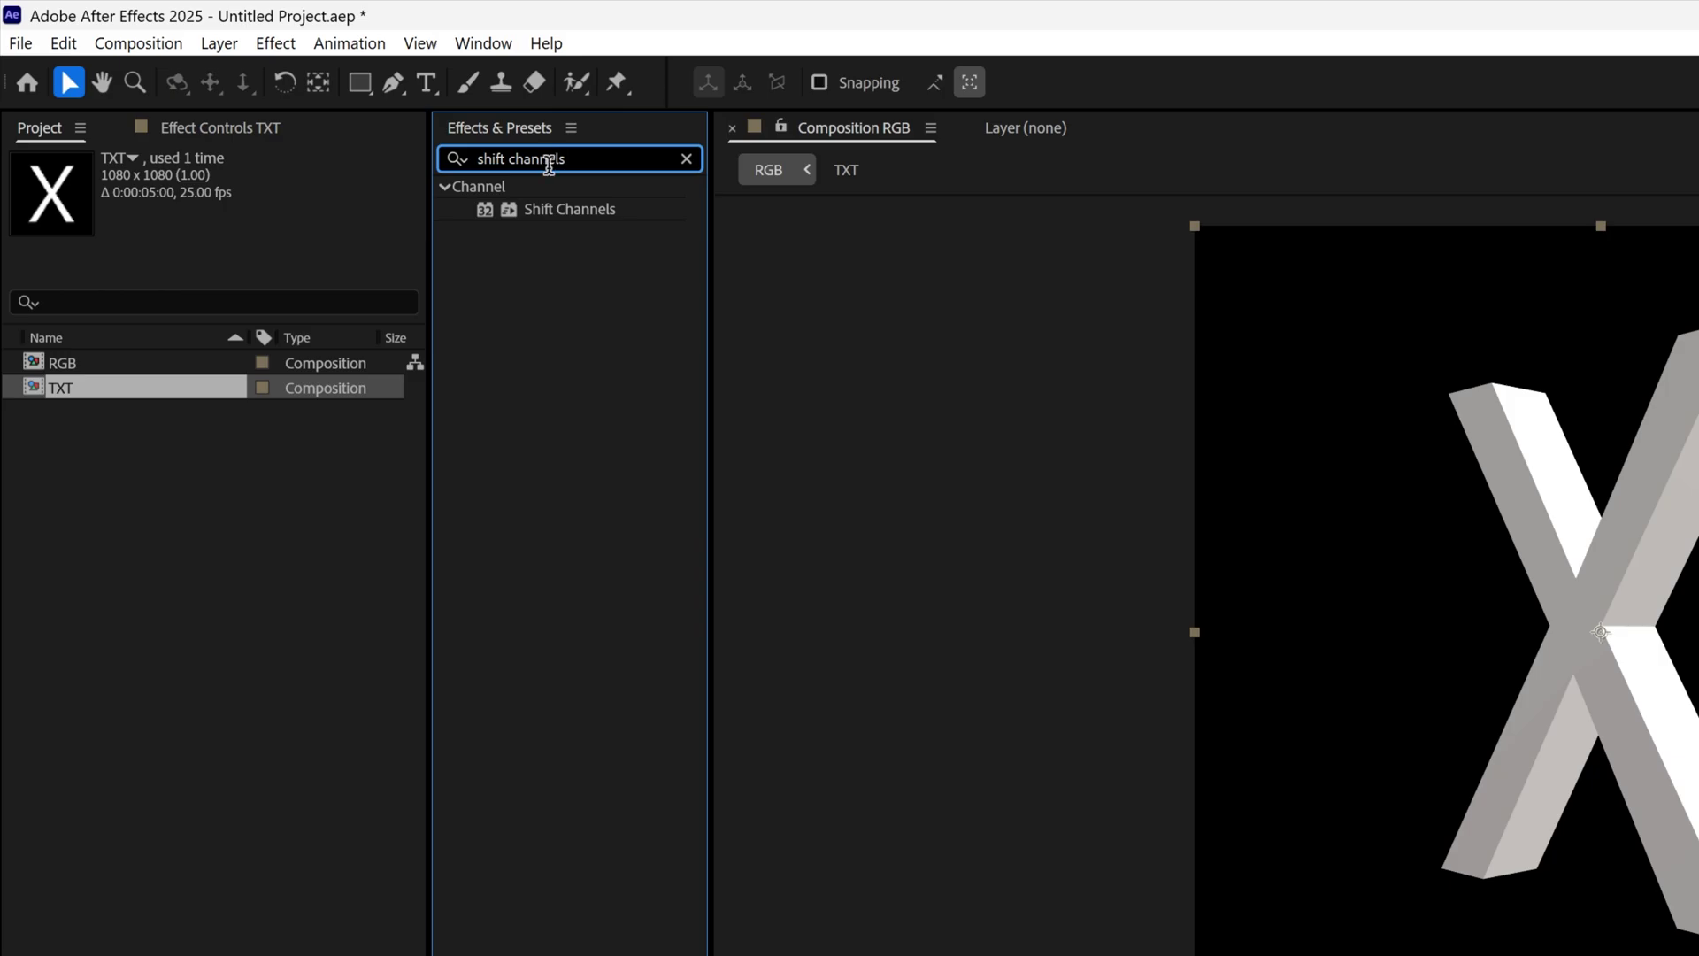
double_click(558, 209)
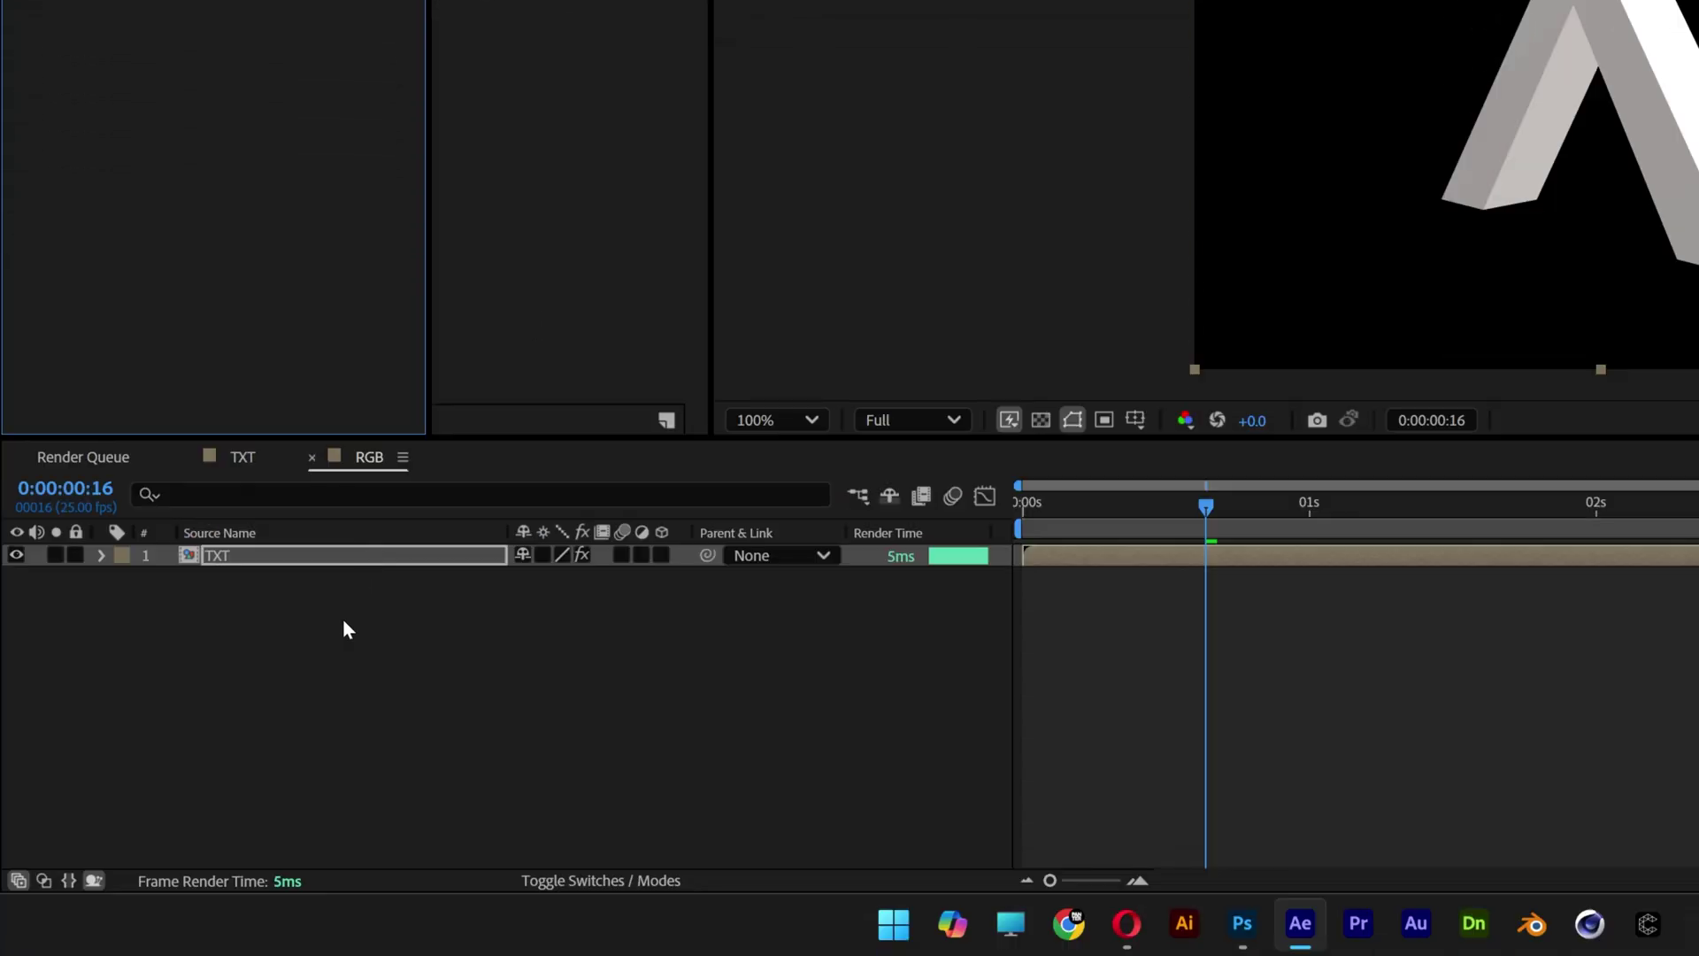
drag(343, 619, 263, 474)
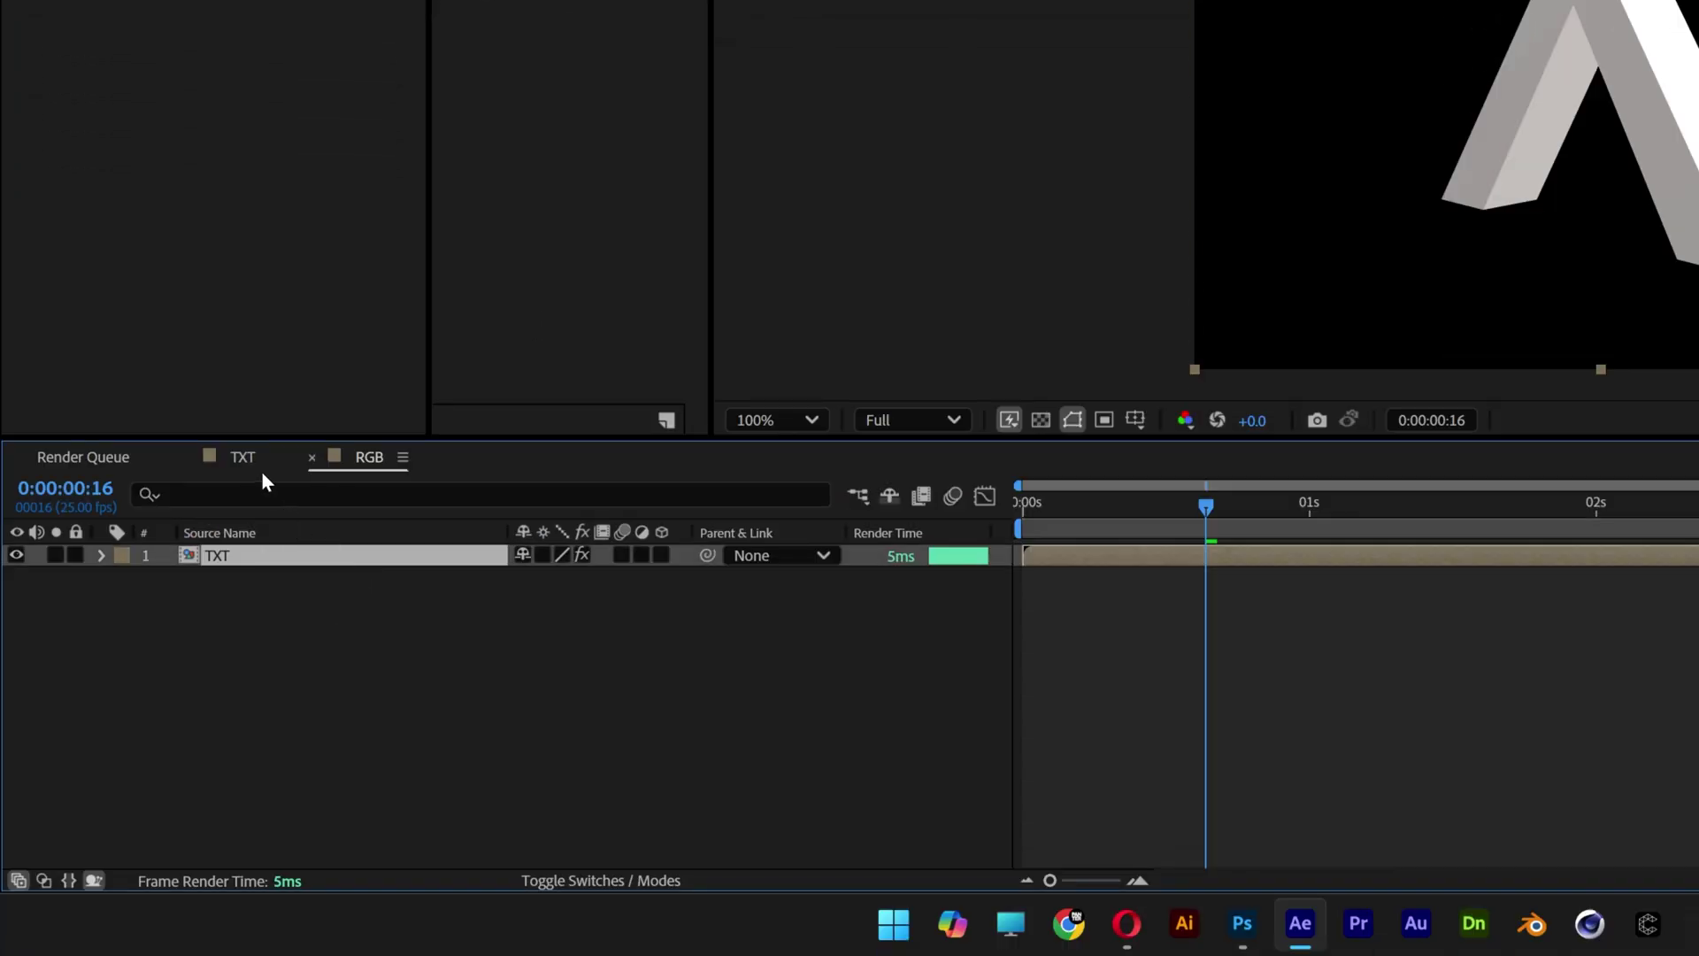
key(ctrl+d)
key(ctrl+d)
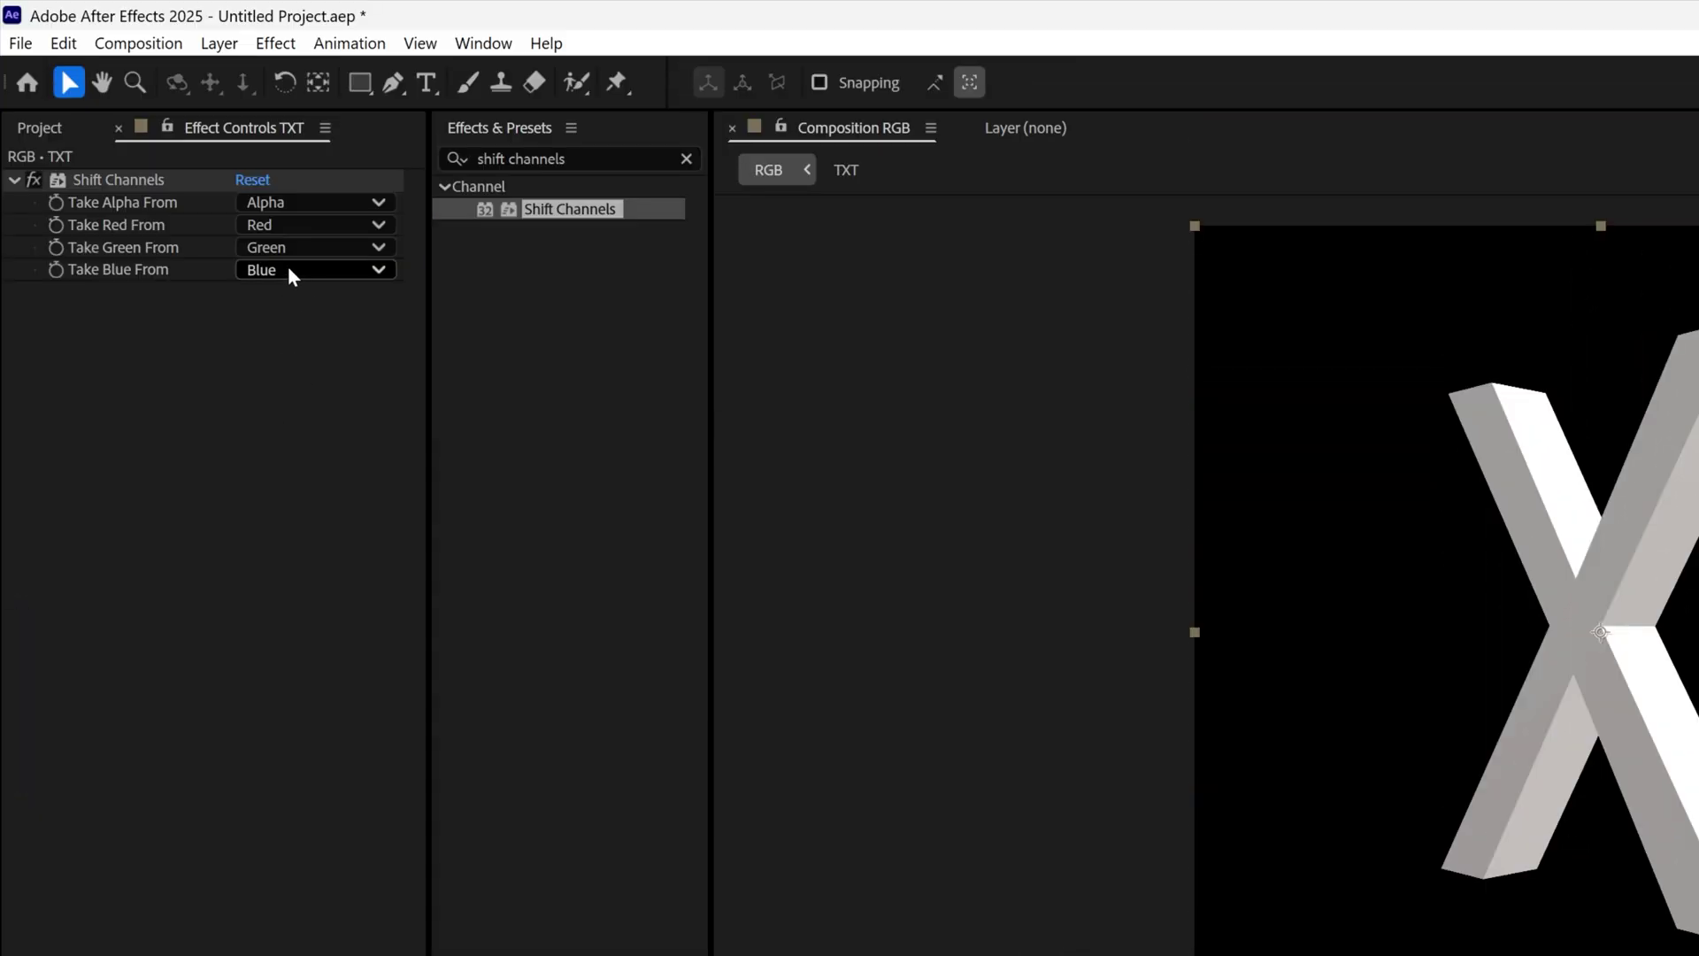
- Set the first copy's blue and red channel sources to Full Off, keeping only green
click(290, 269)
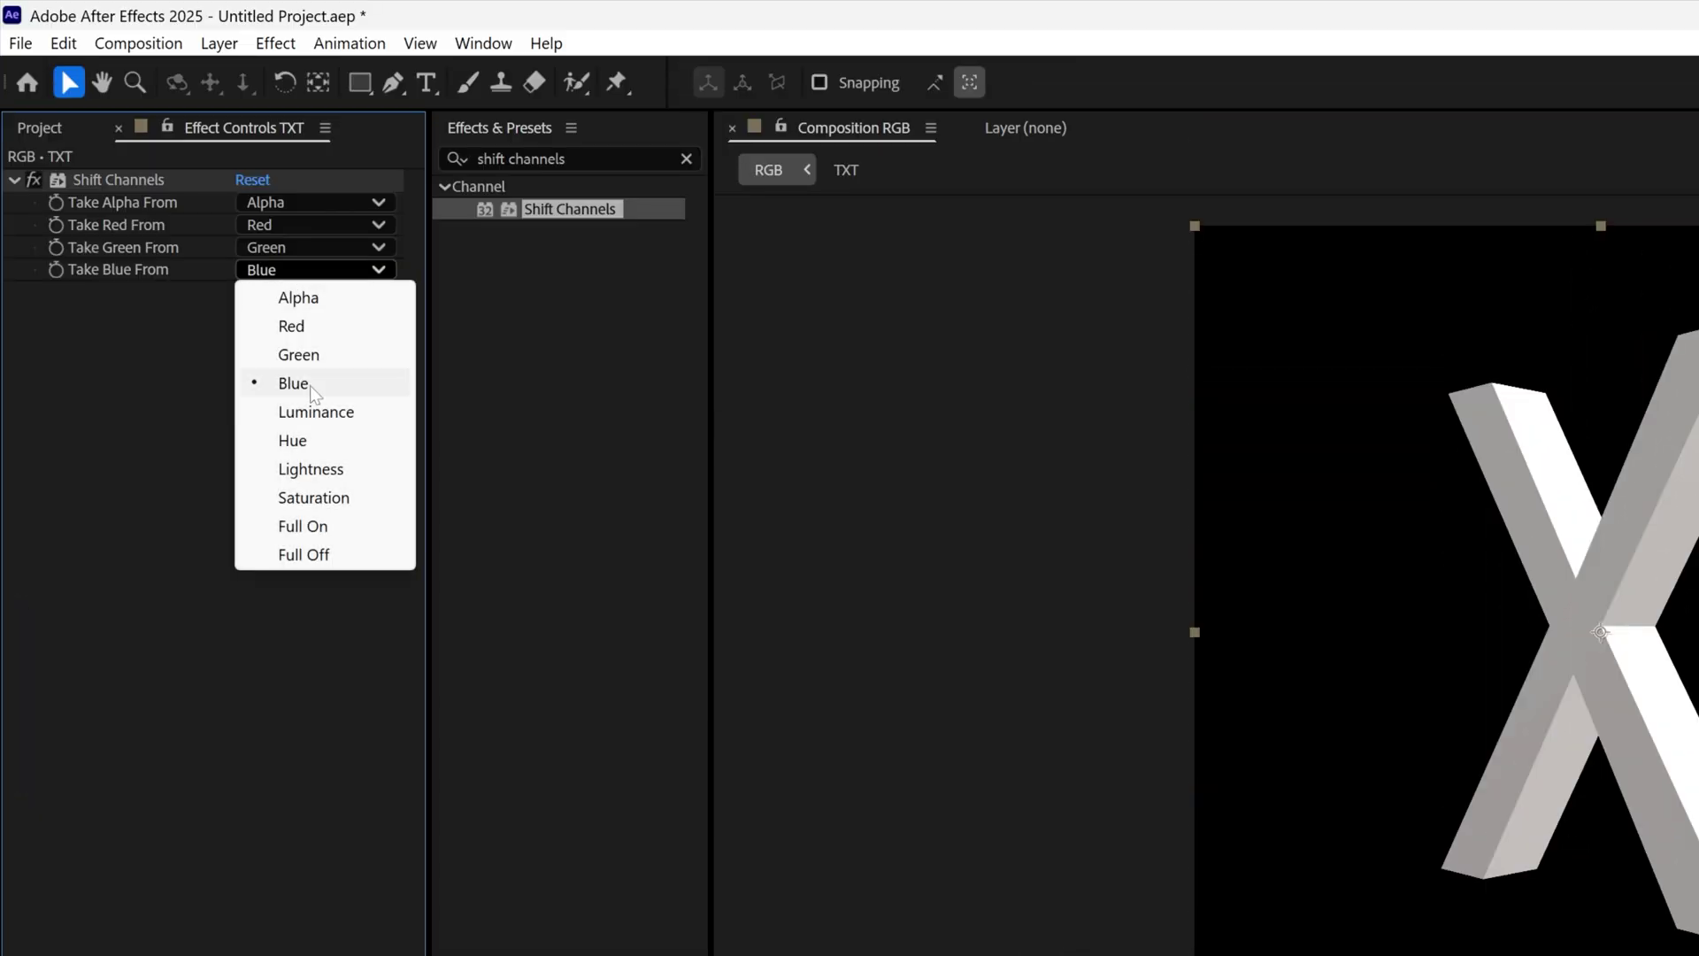
click(310, 551)
click(300, 225)
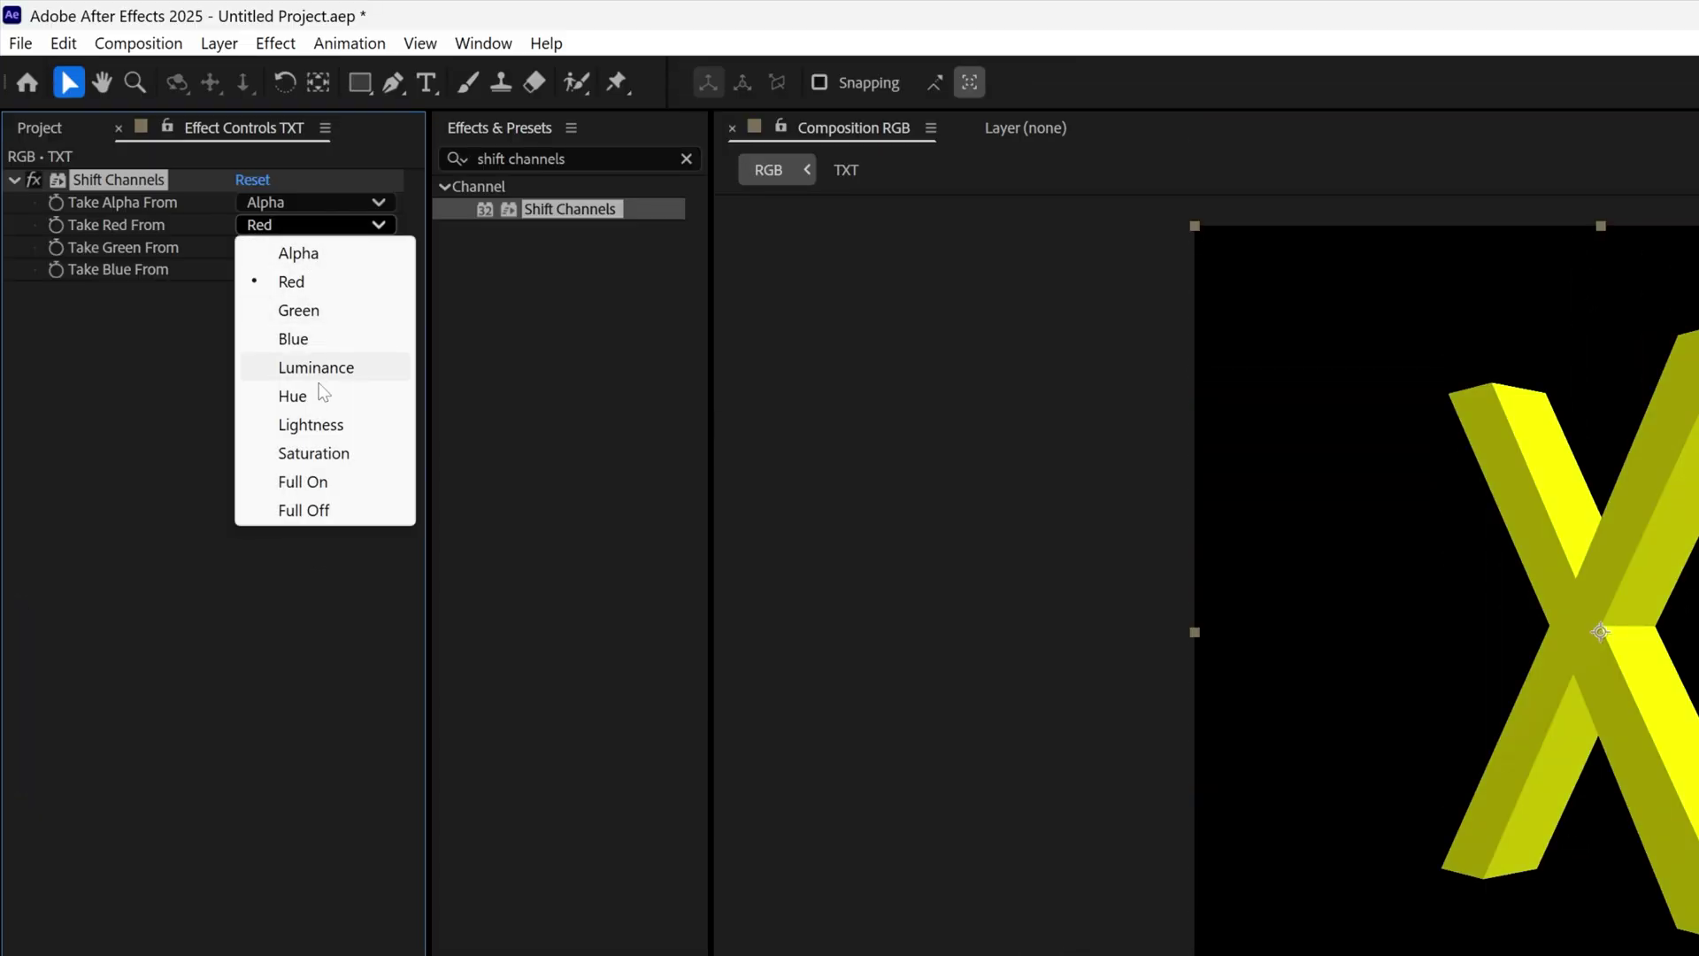
click(304, 509)
- Set the second copy's green and blue channel sources to Full Off, keeping only red
click(163, 855)
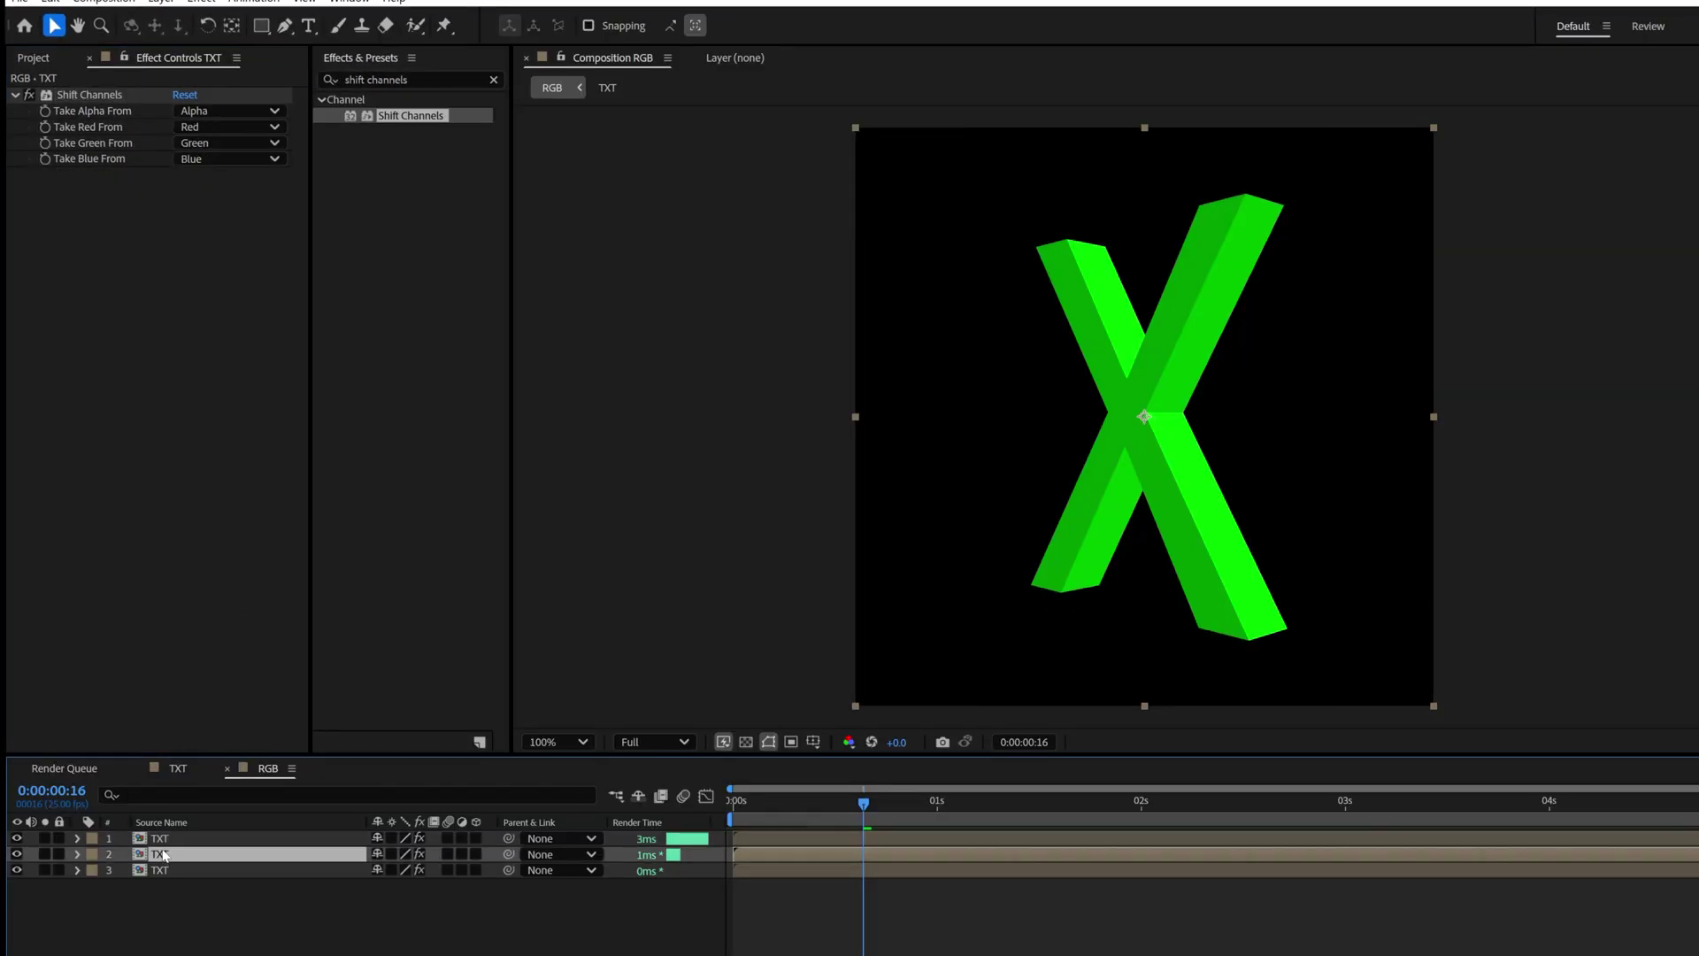
click(226, 142)
click(226, 347)
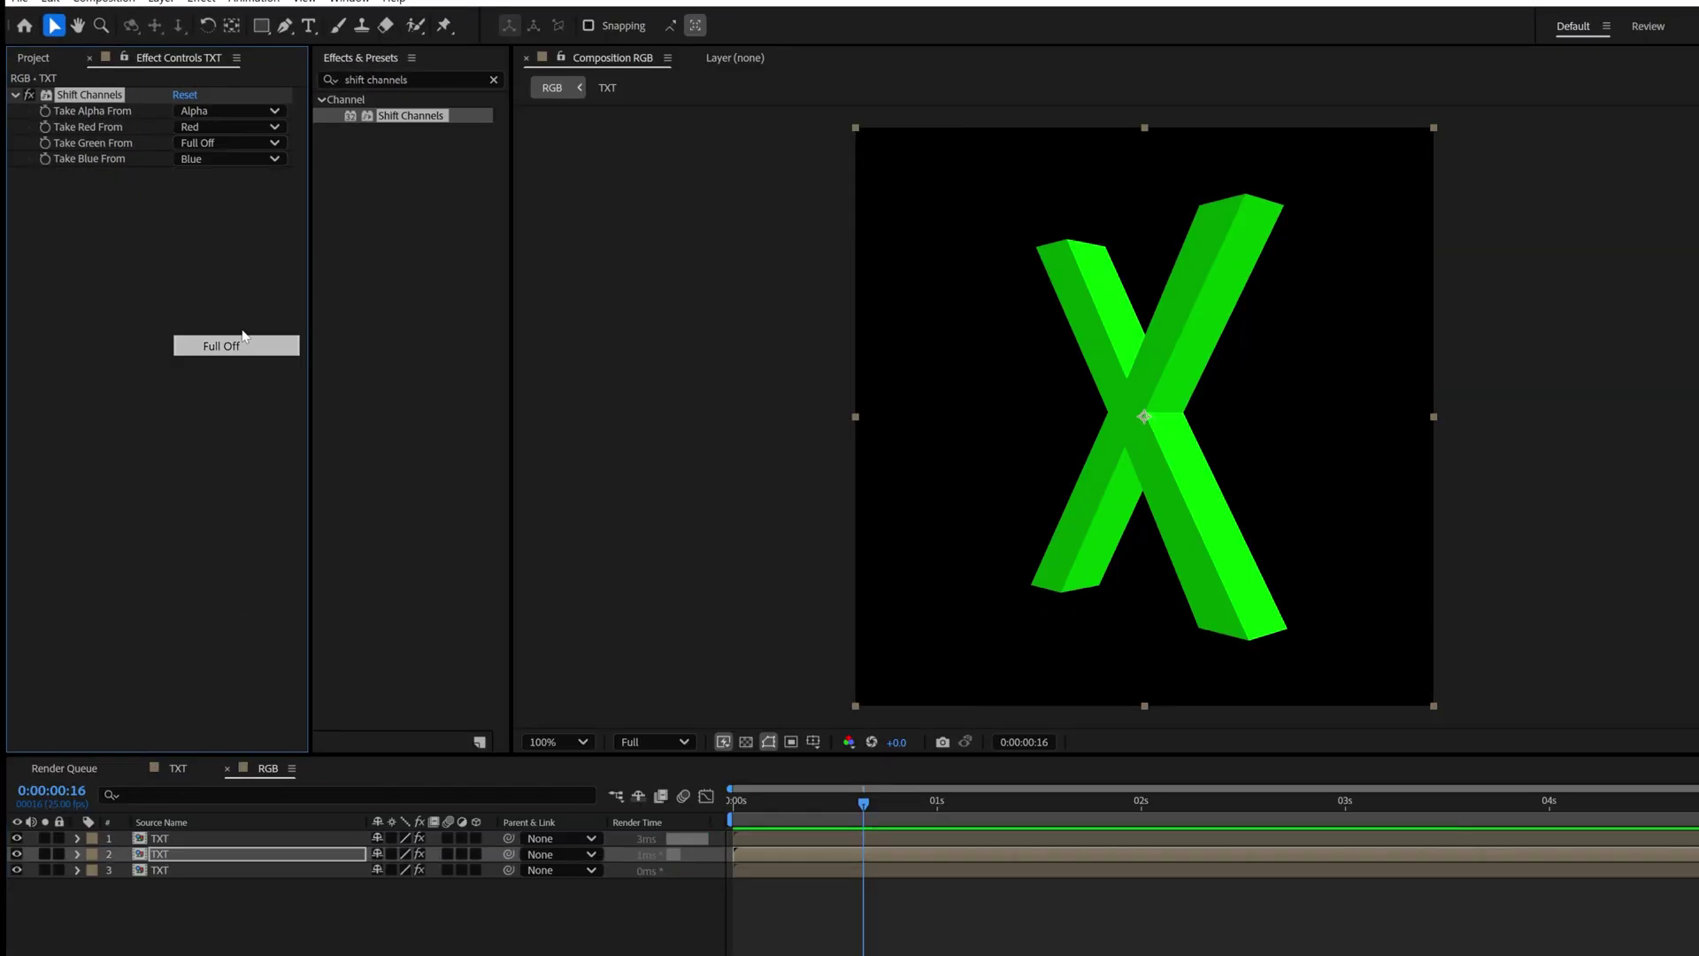
click(213, 162)
click(235, 363)
- Set the third copy's red and green channel sources to Full Off, keeping only blue
click(183, 871)
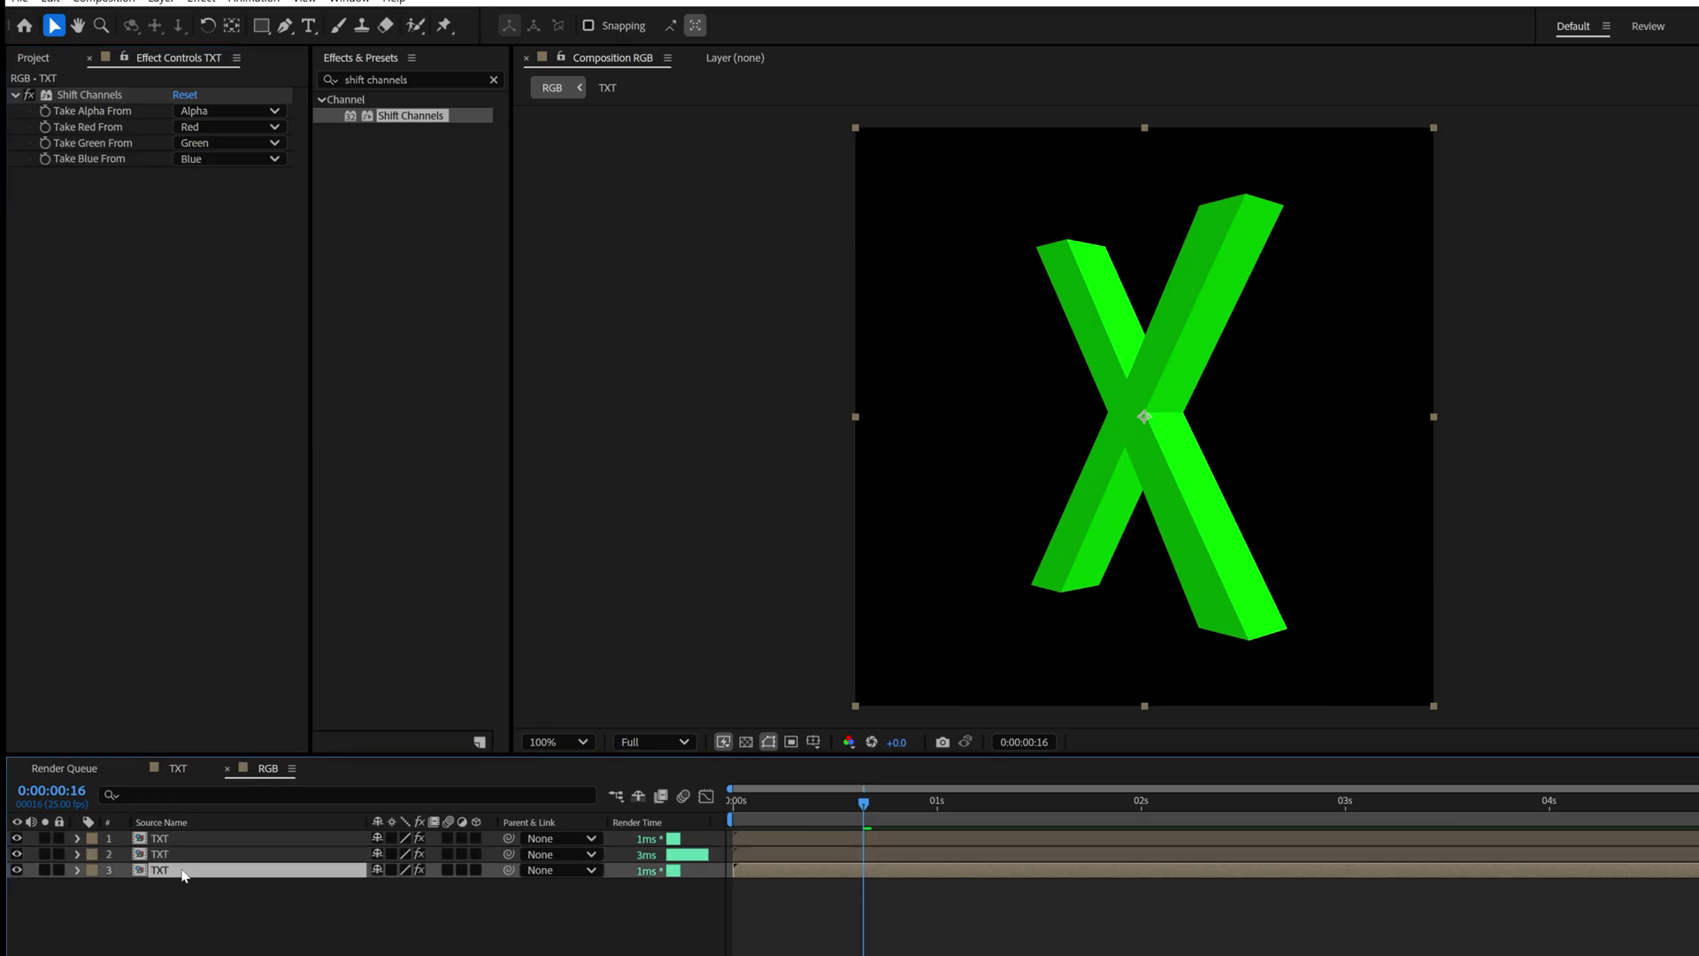
click(221, 126)
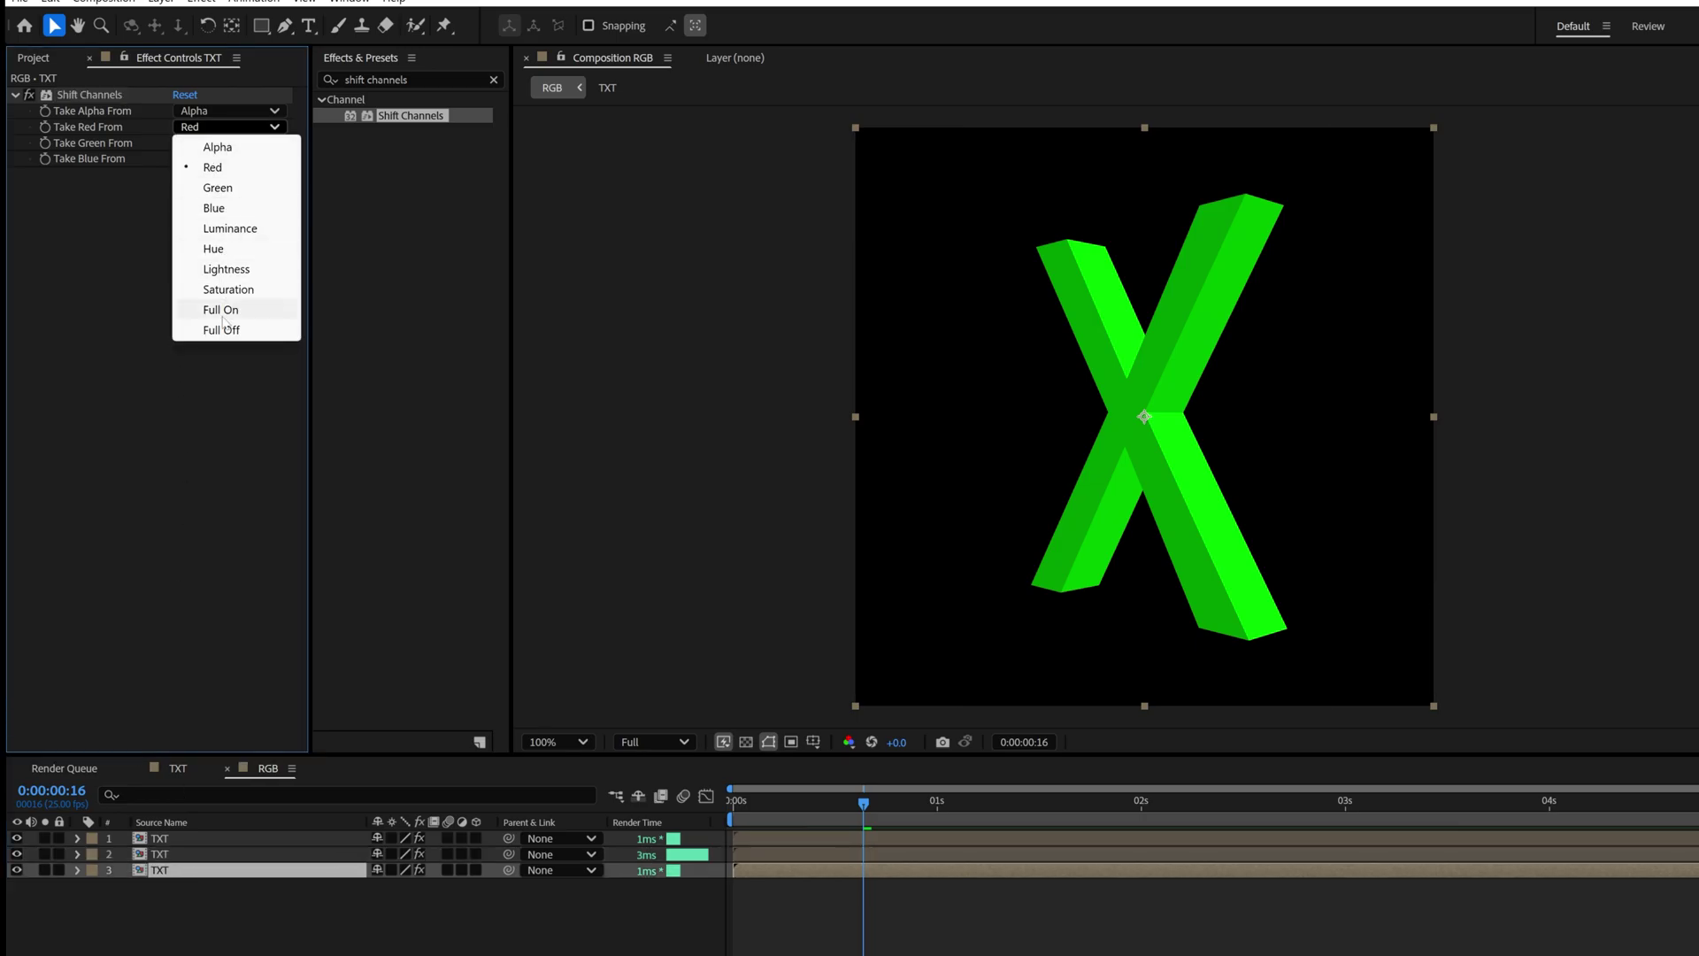
click(234, 330)
click(226, 142)
click(228, 350)
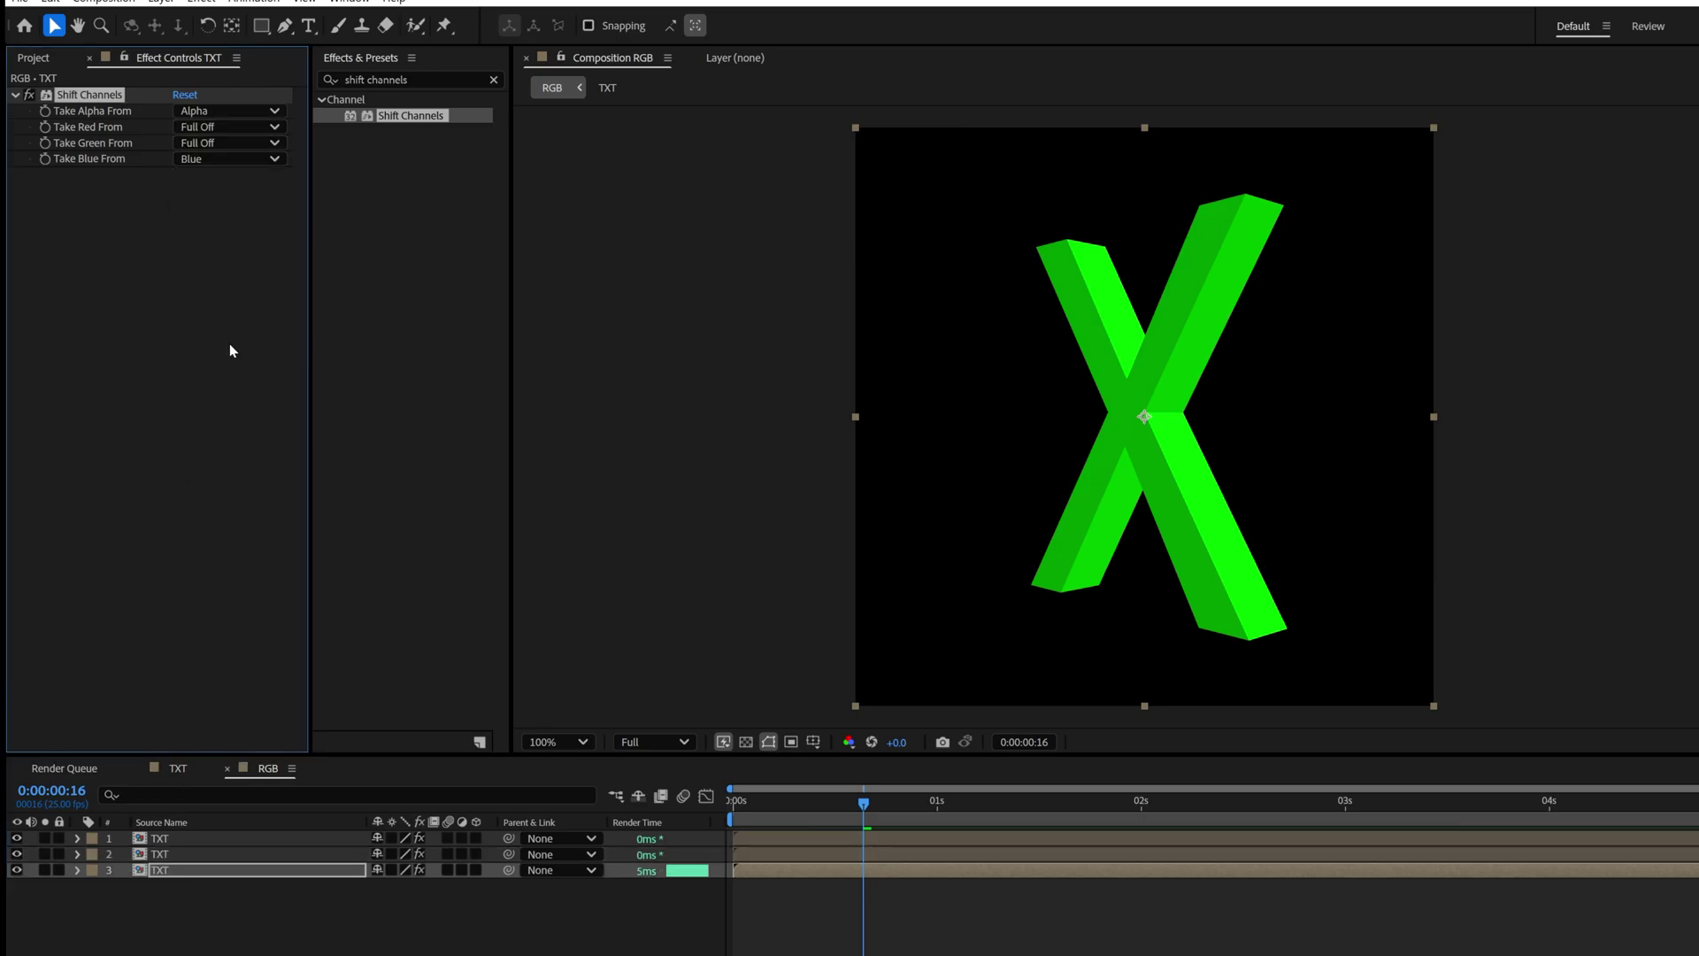
- Rename the layers TXT_B, TXT_R and TXT_G from bottom to top
key(Return)
text(TXT_B)
key(Return)
key(ctrl+Up)
key(Return)
text(TXT_R)
key(Return)
key(ctrl+Up)
key(Return)
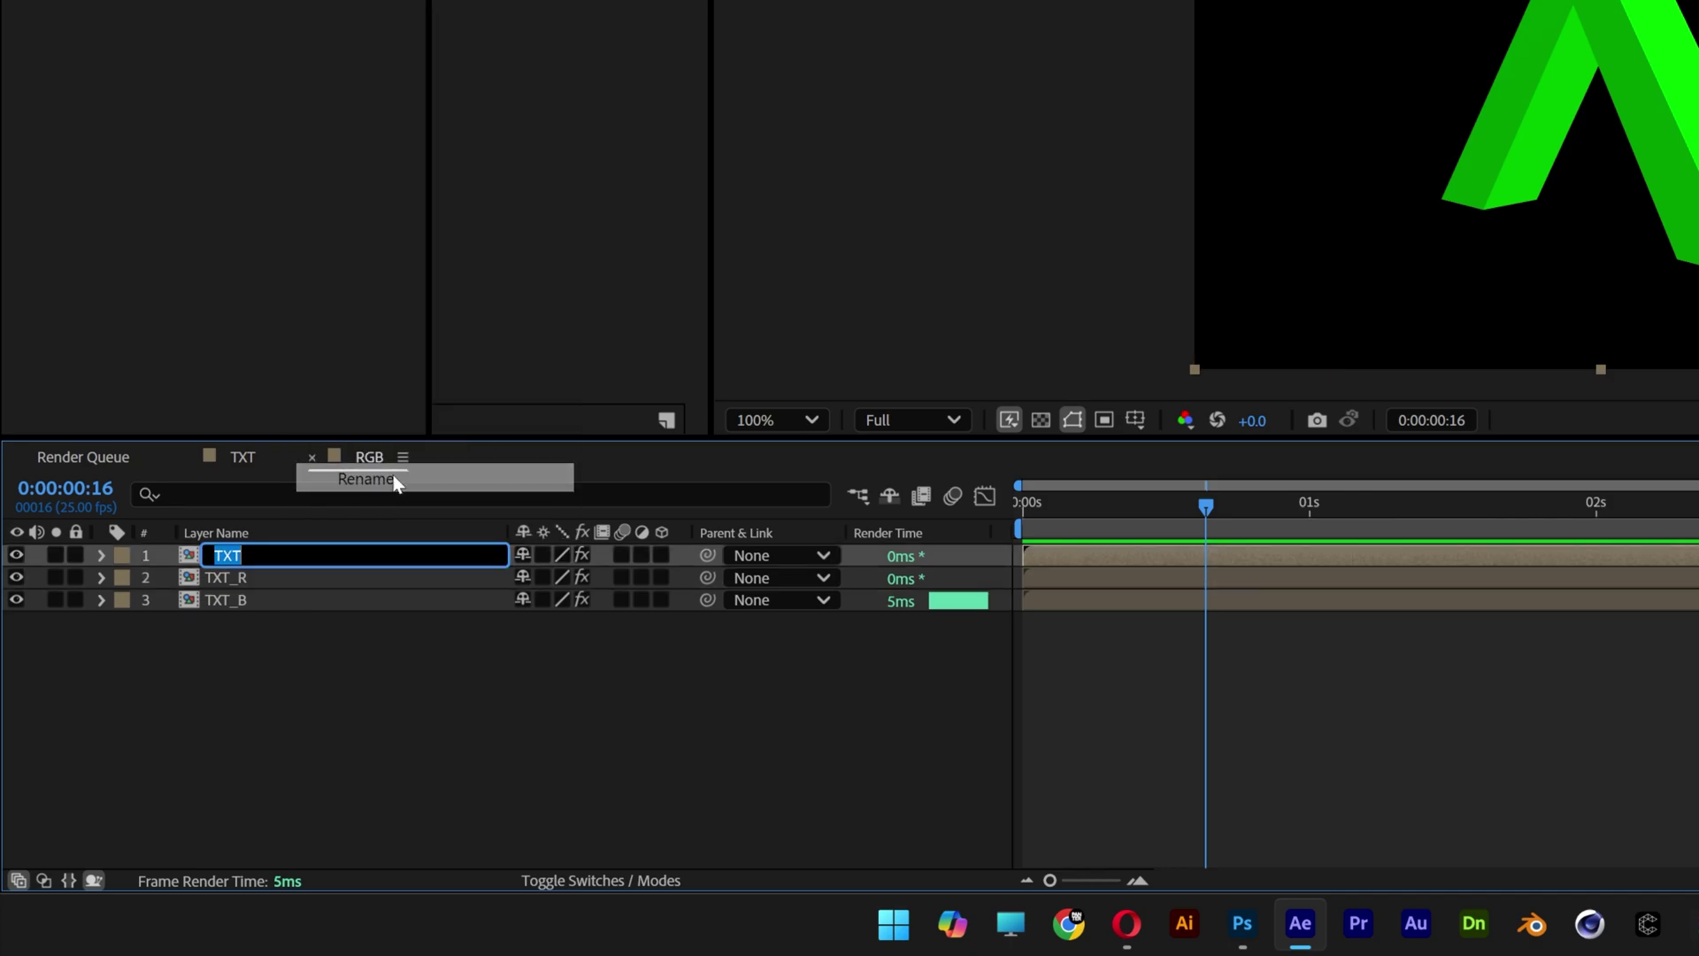
text(TXT_G)
key(Return)
key(Page_Up)
key(Page_Up)
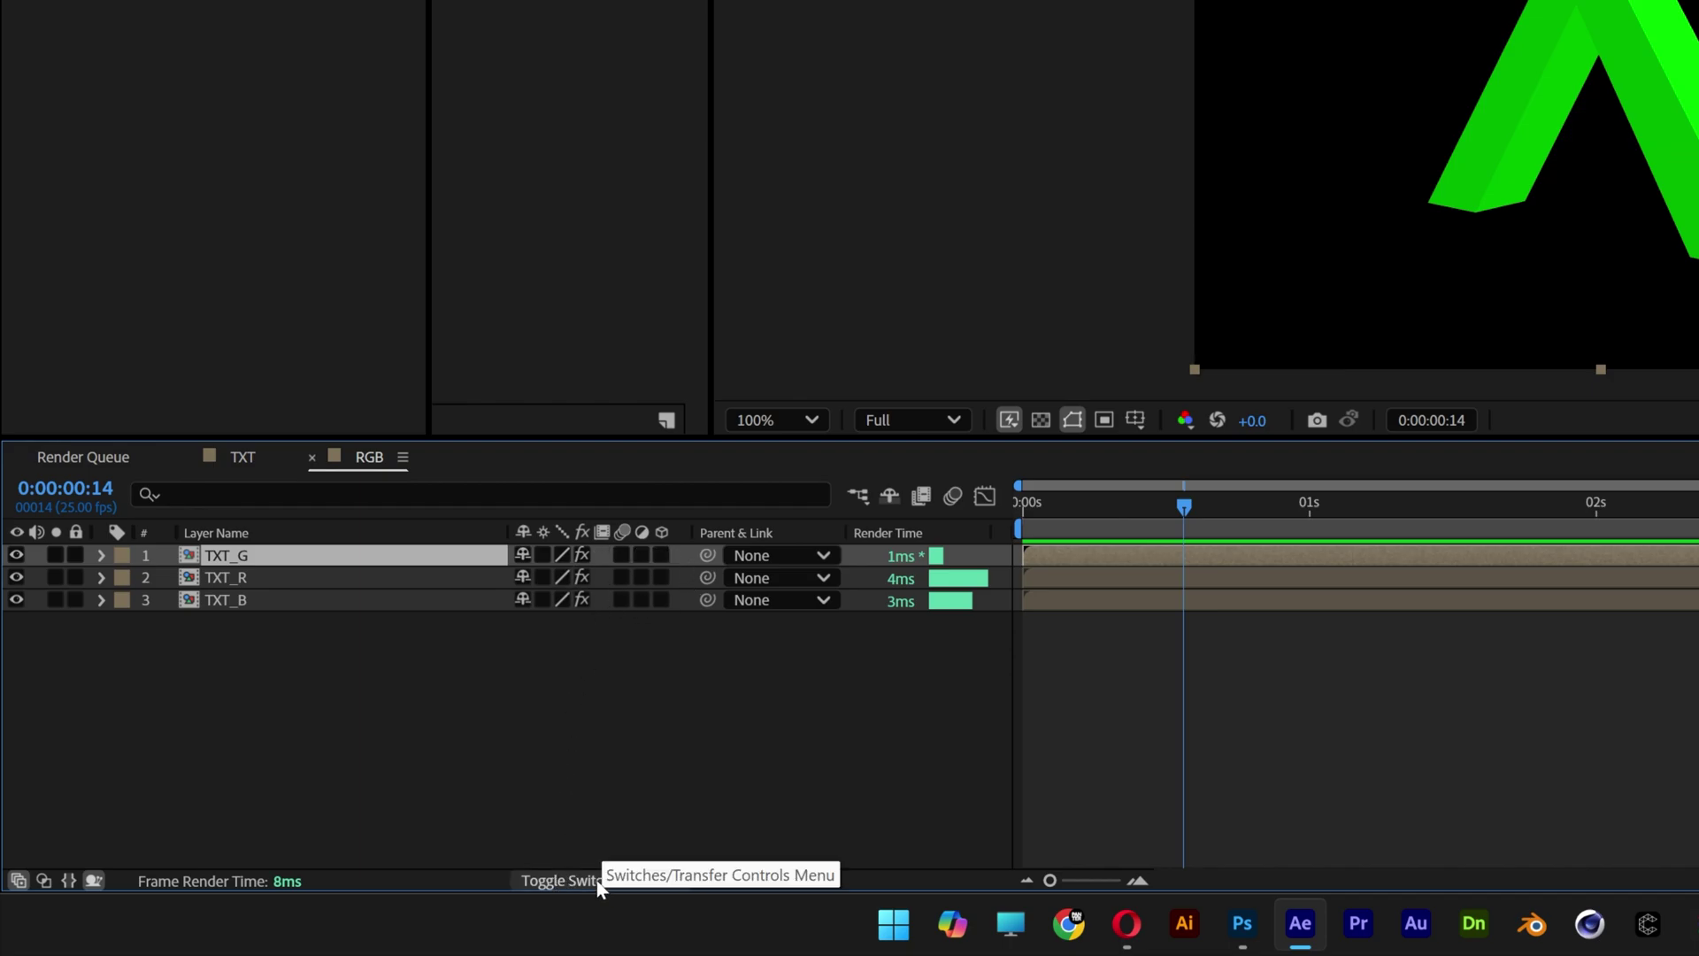
- Set the TXT_G, TXT_R and TXT_B layers' blend mode to Screen
click(567, 880)
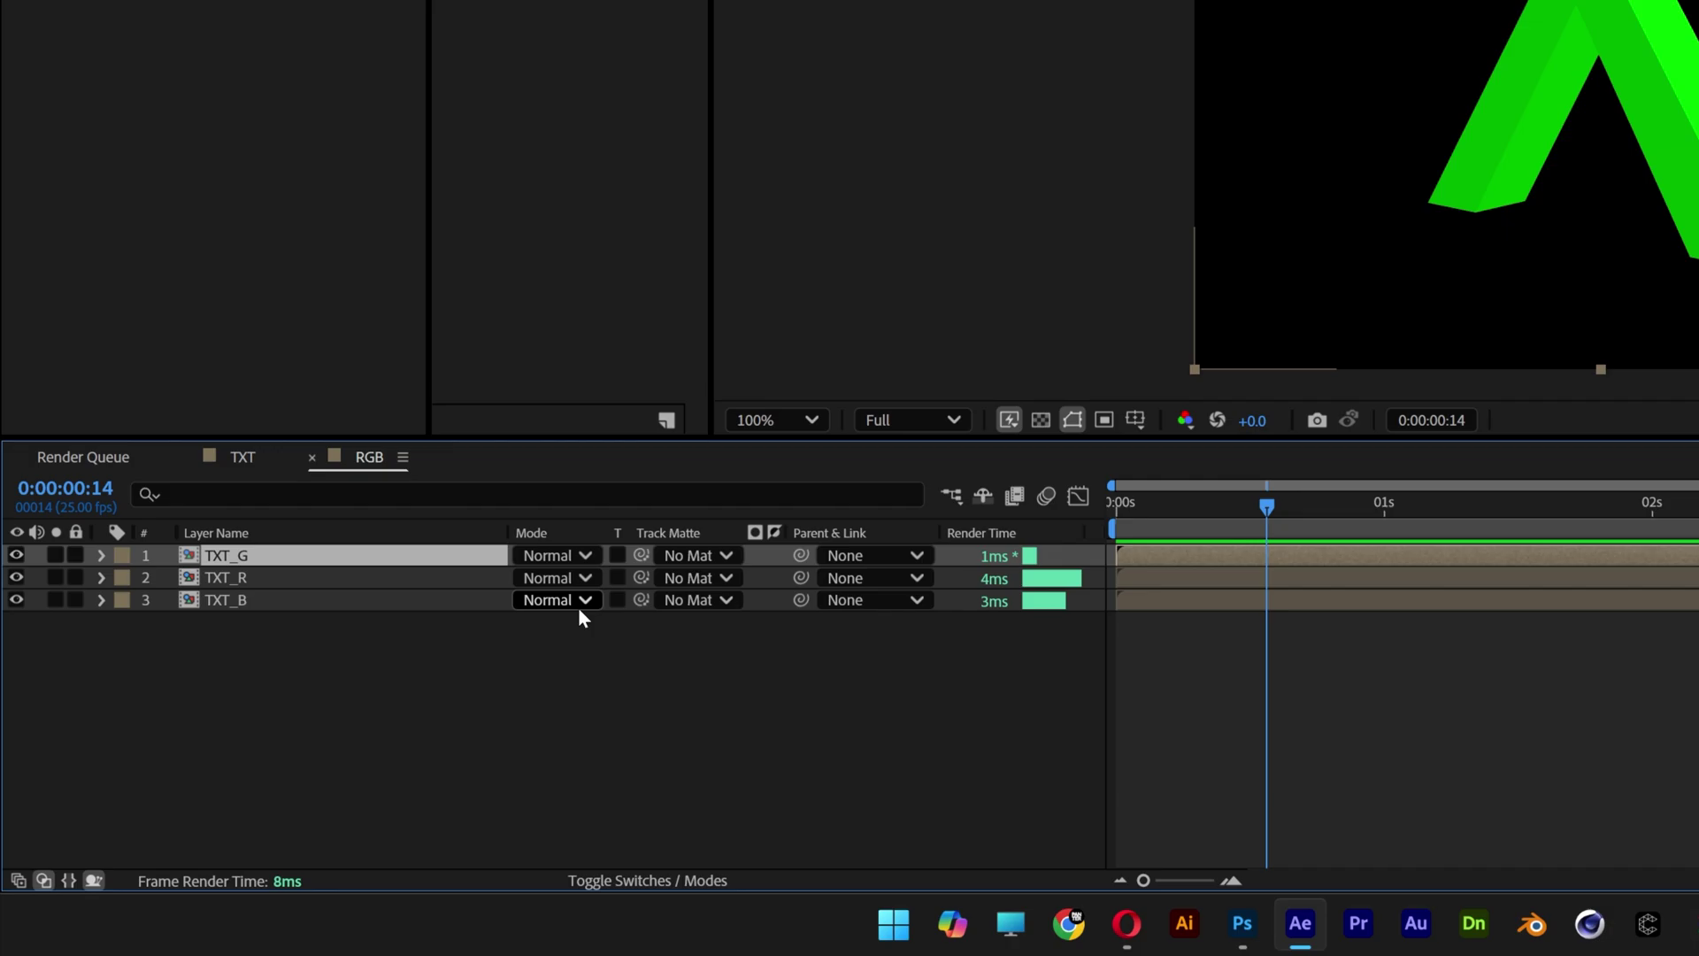
drag(435, 715, 268, 549)
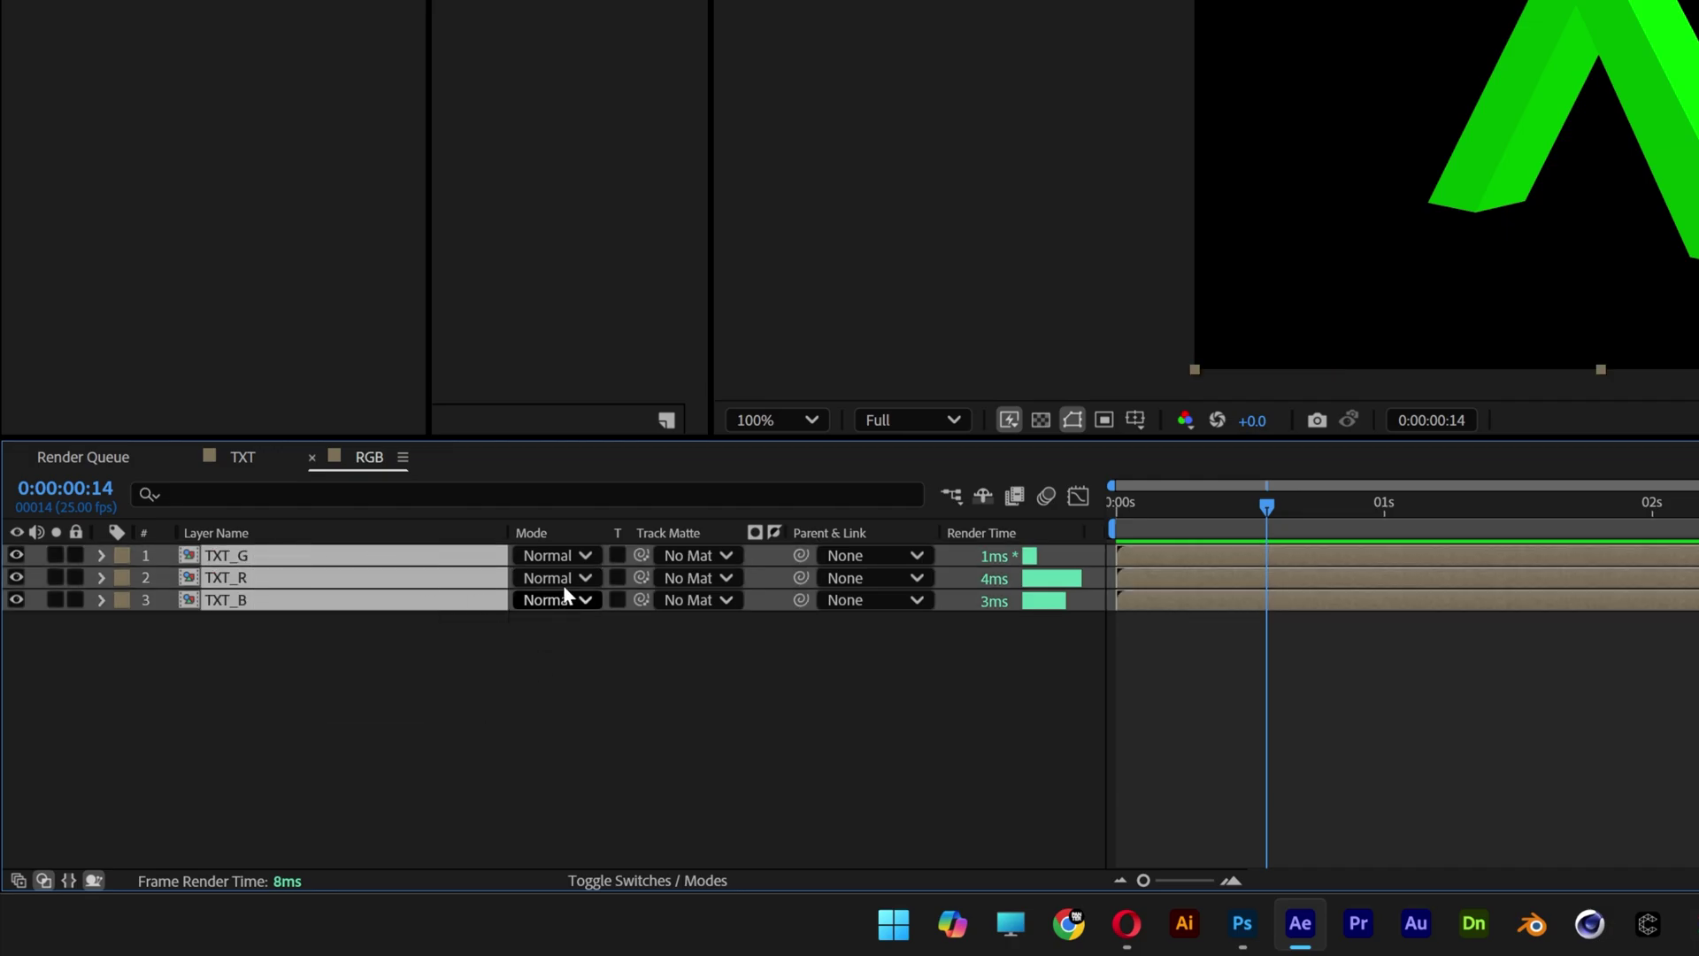
click(564, 558)
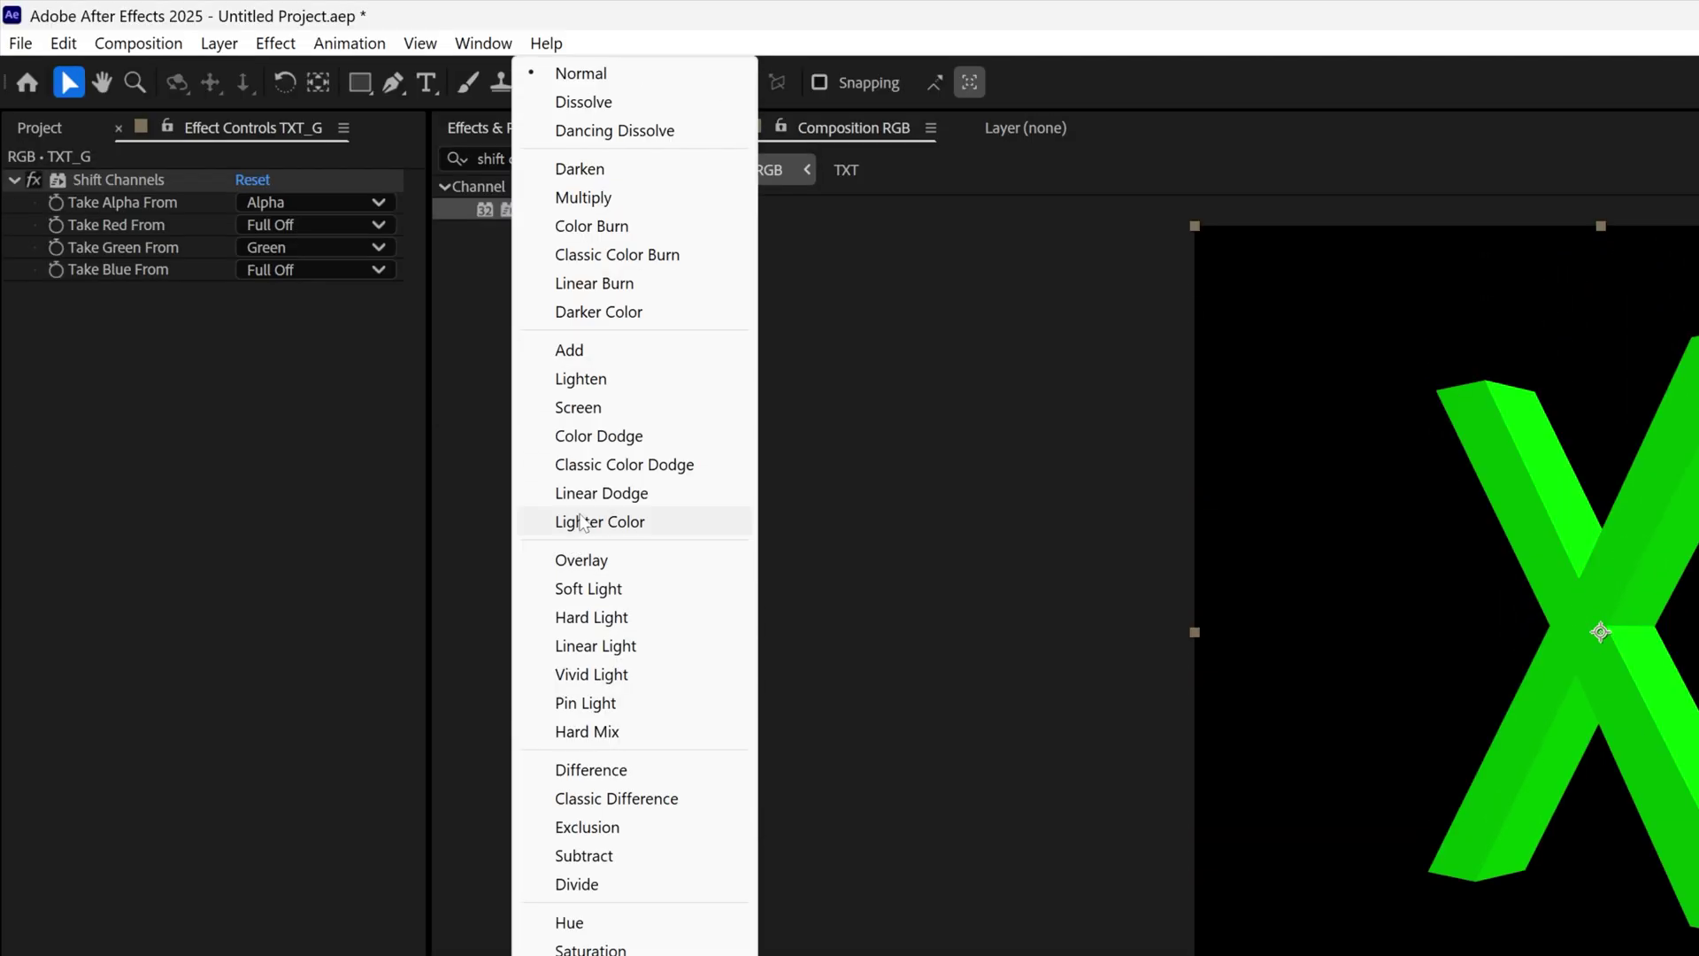
click(616, 411)
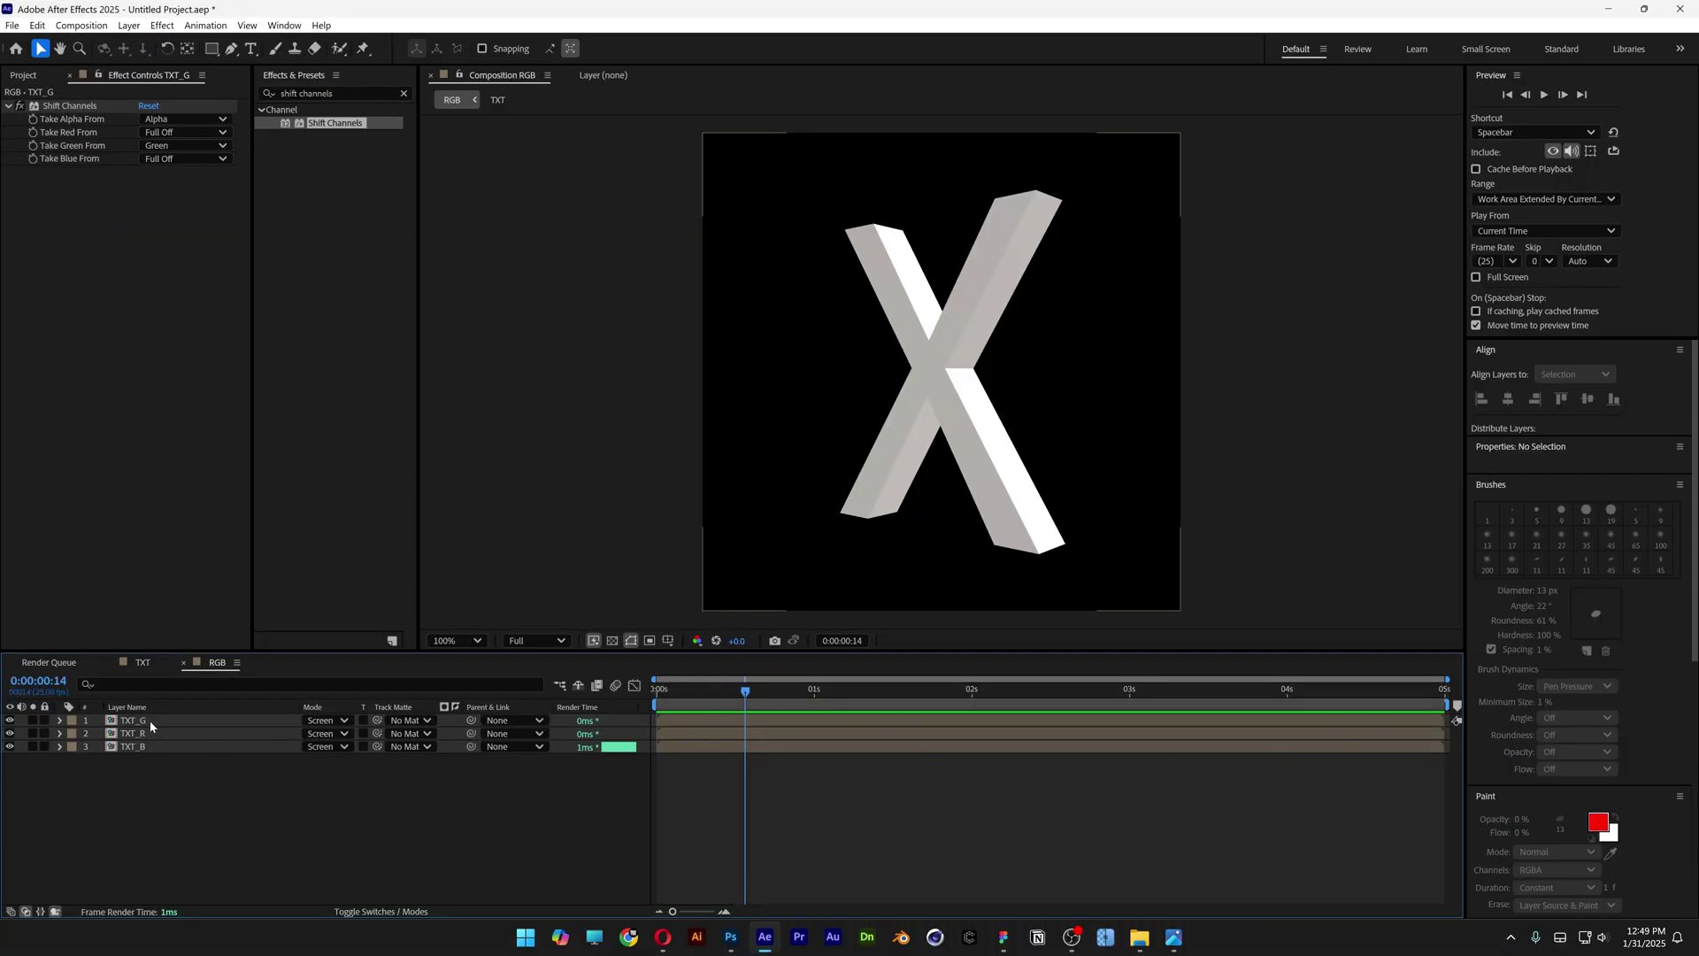
click(151, 726)
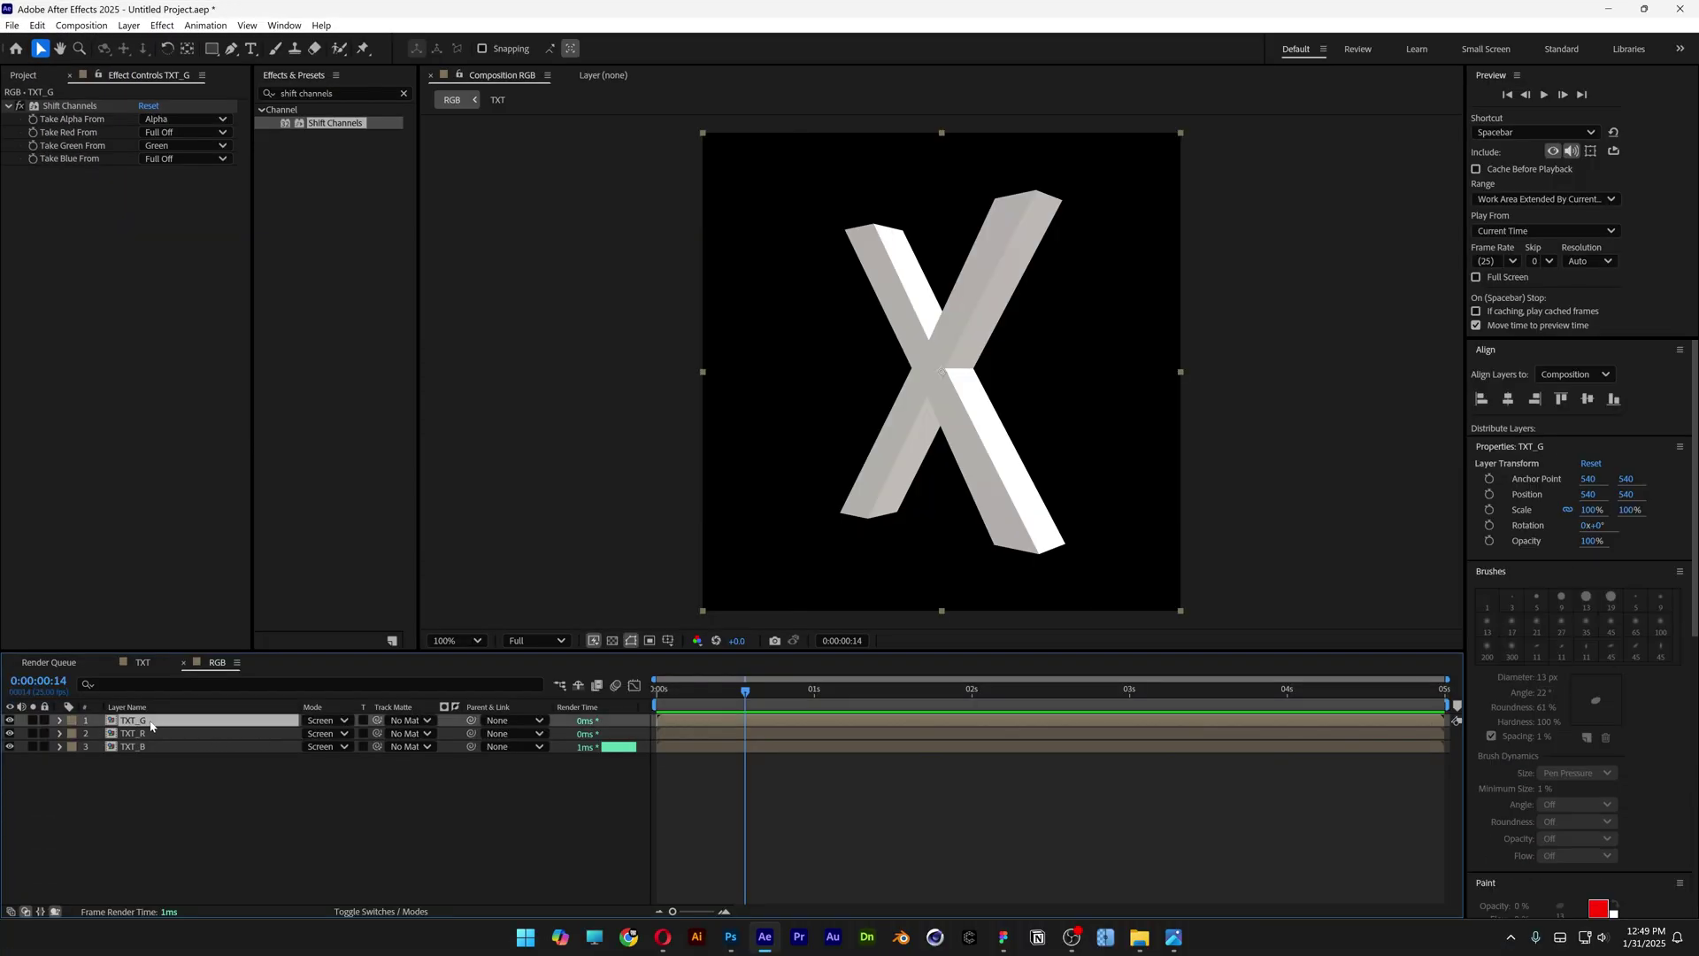
- Shift TXT_G up 20 px, TXT_R left 20 px and TXT_B right 20 px, then preview
key(shift+Up)
key(shift+Up)
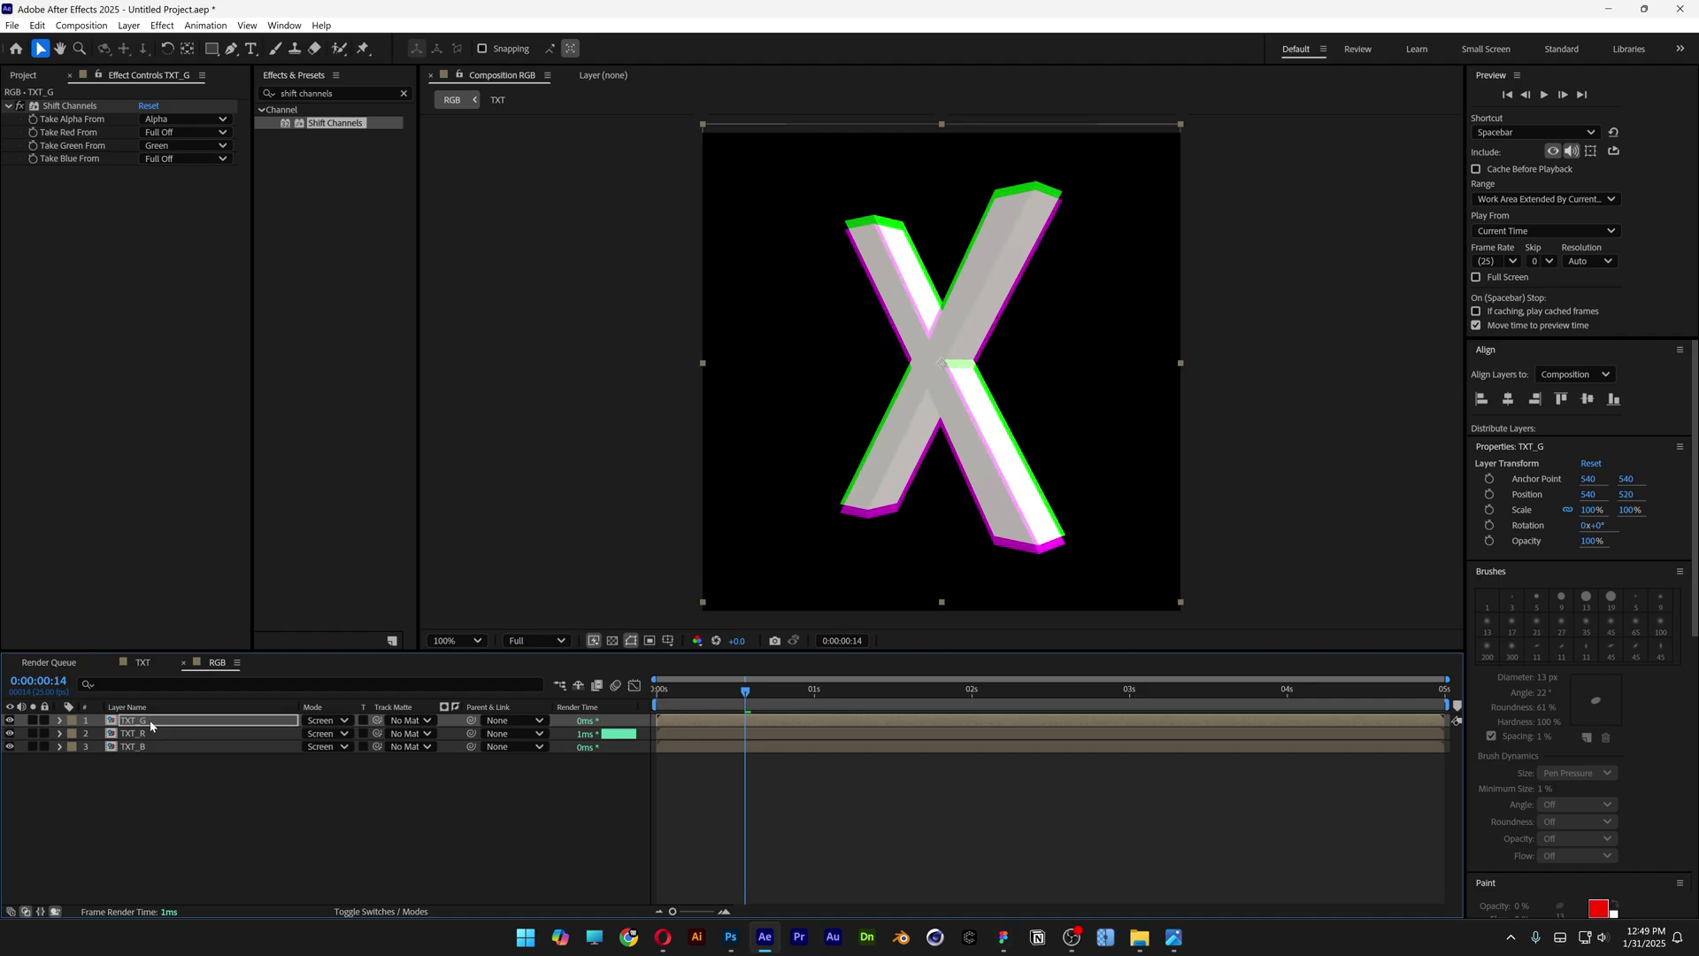
click(148, 735)
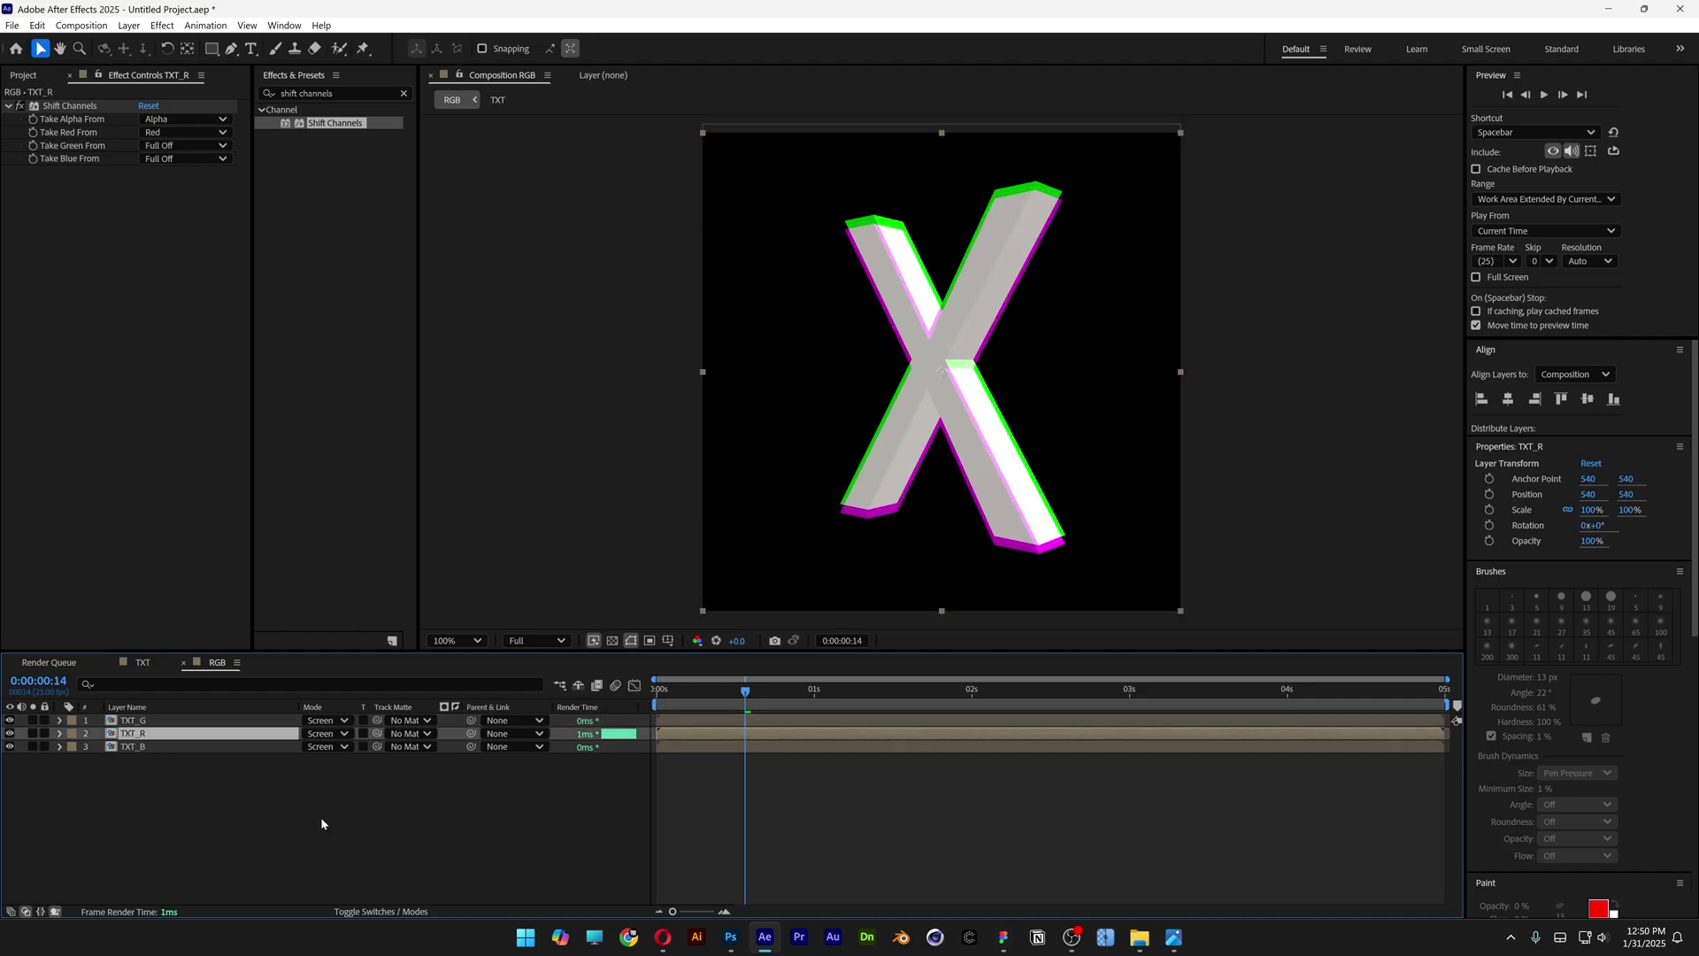
key(shift+Left)
key(shift+Left)
click(151, 748)
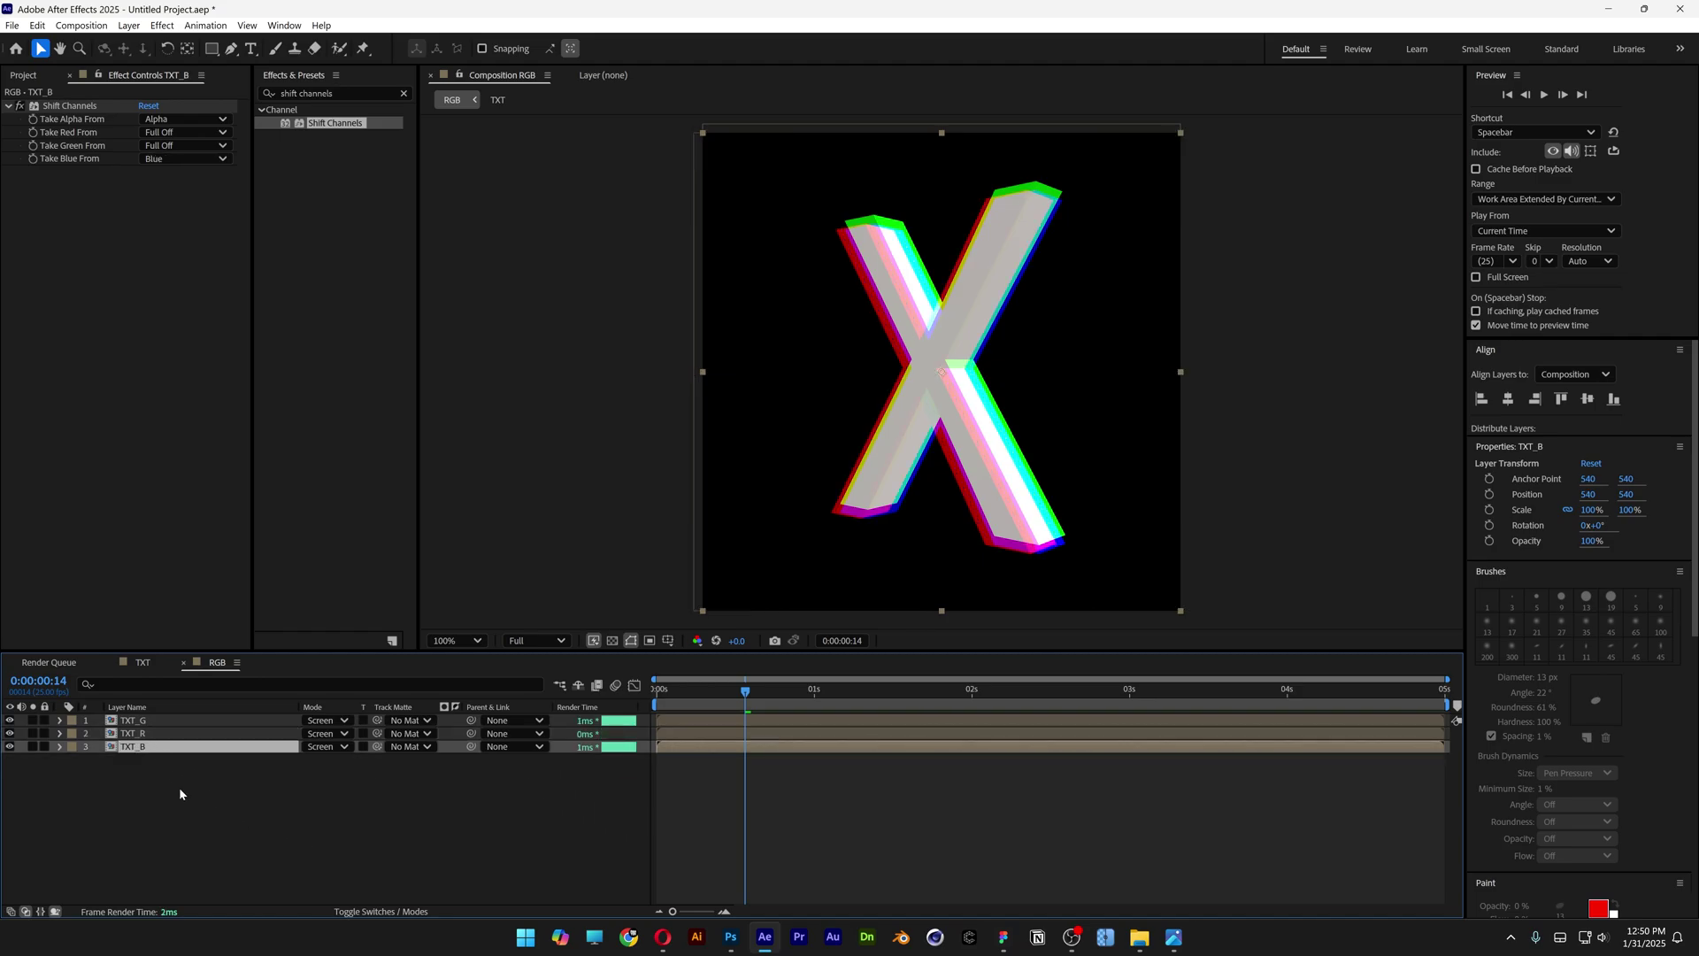
key(shift+Right)
key(shift+Right)
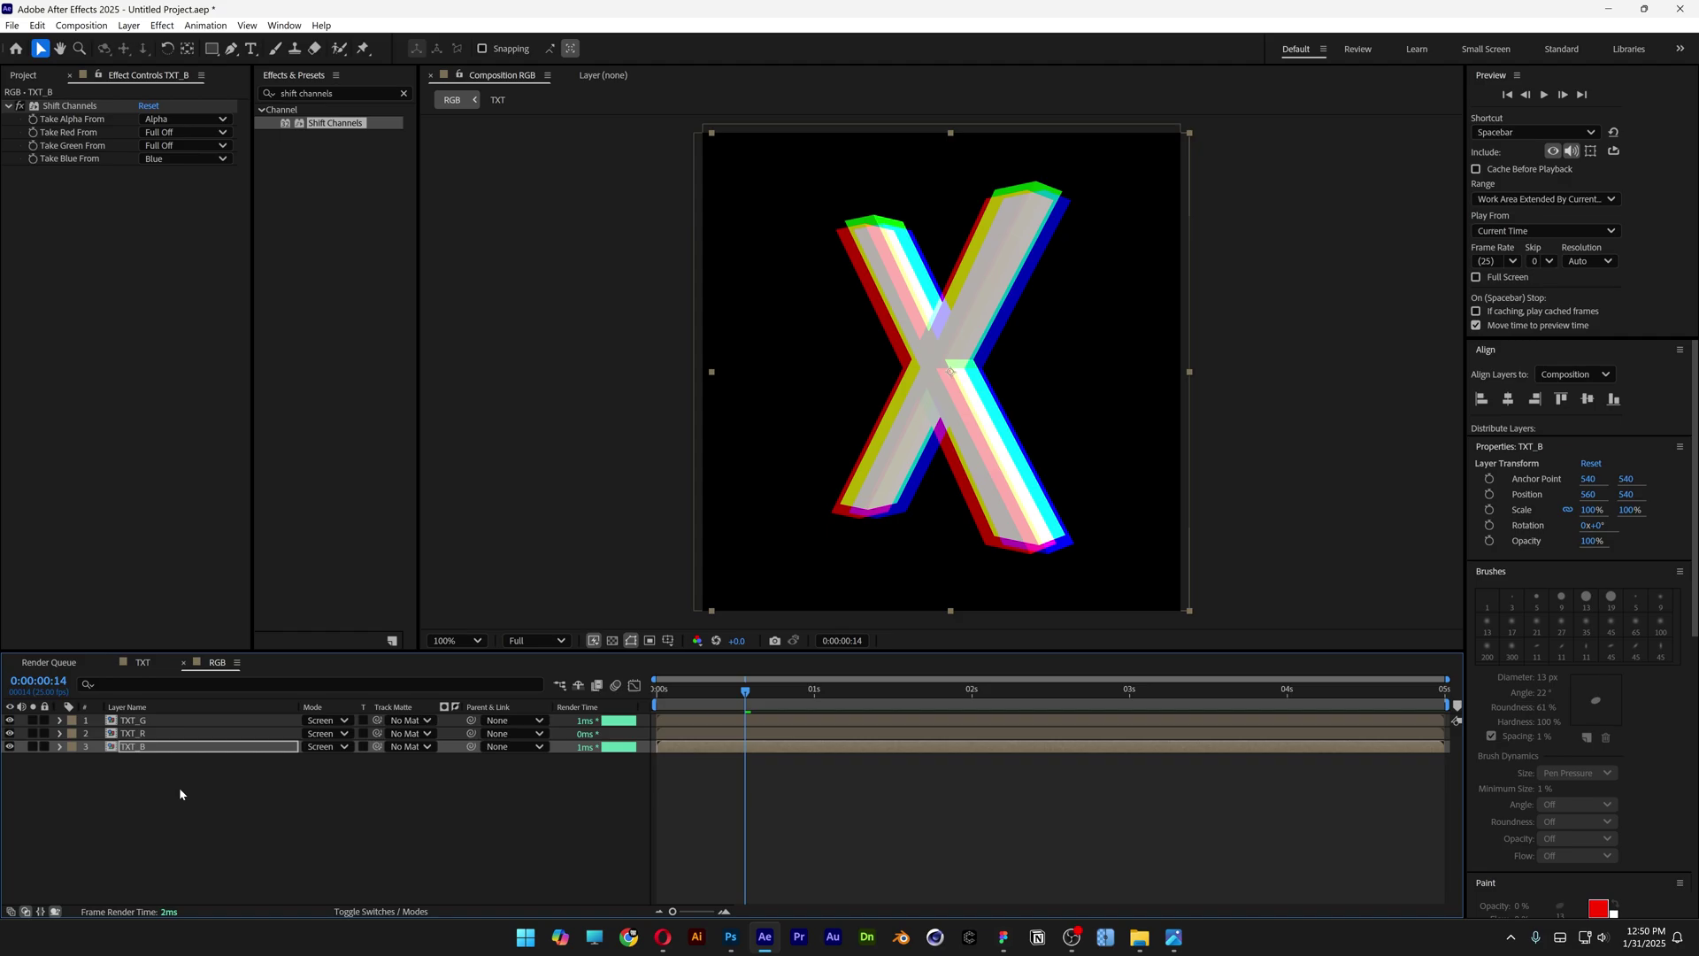
key(space)
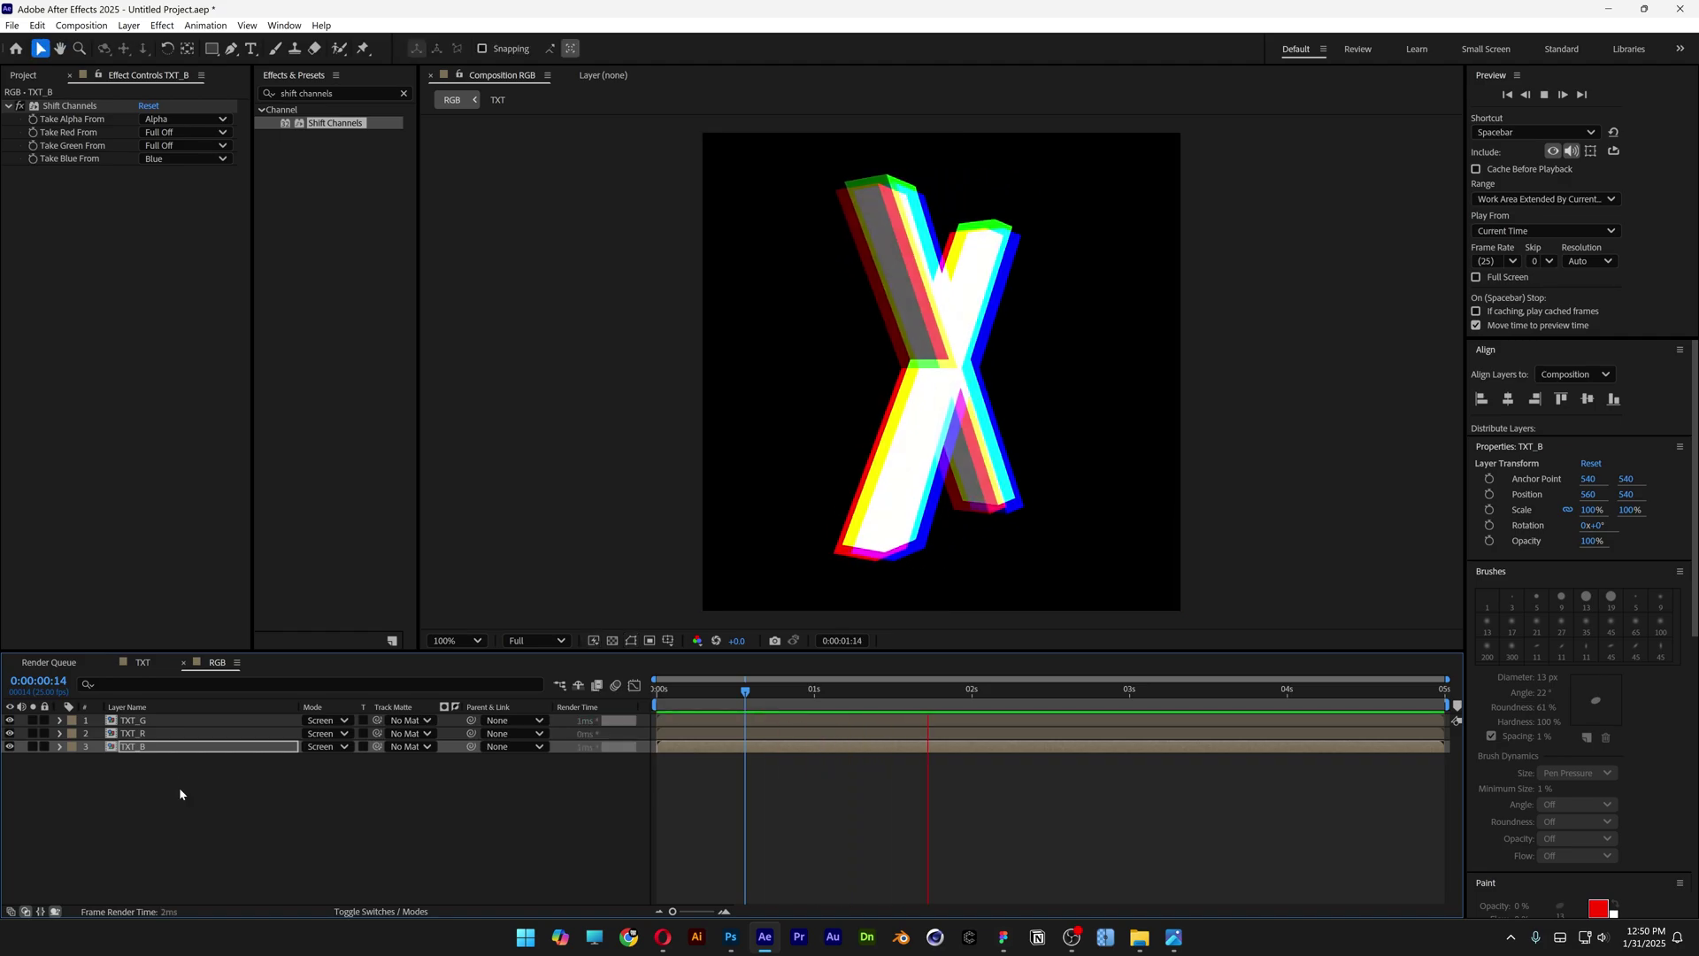
key(space)
- Create a Final Comp holding the RGB comp, then search effects for 'cc glass'
click(24, 78)
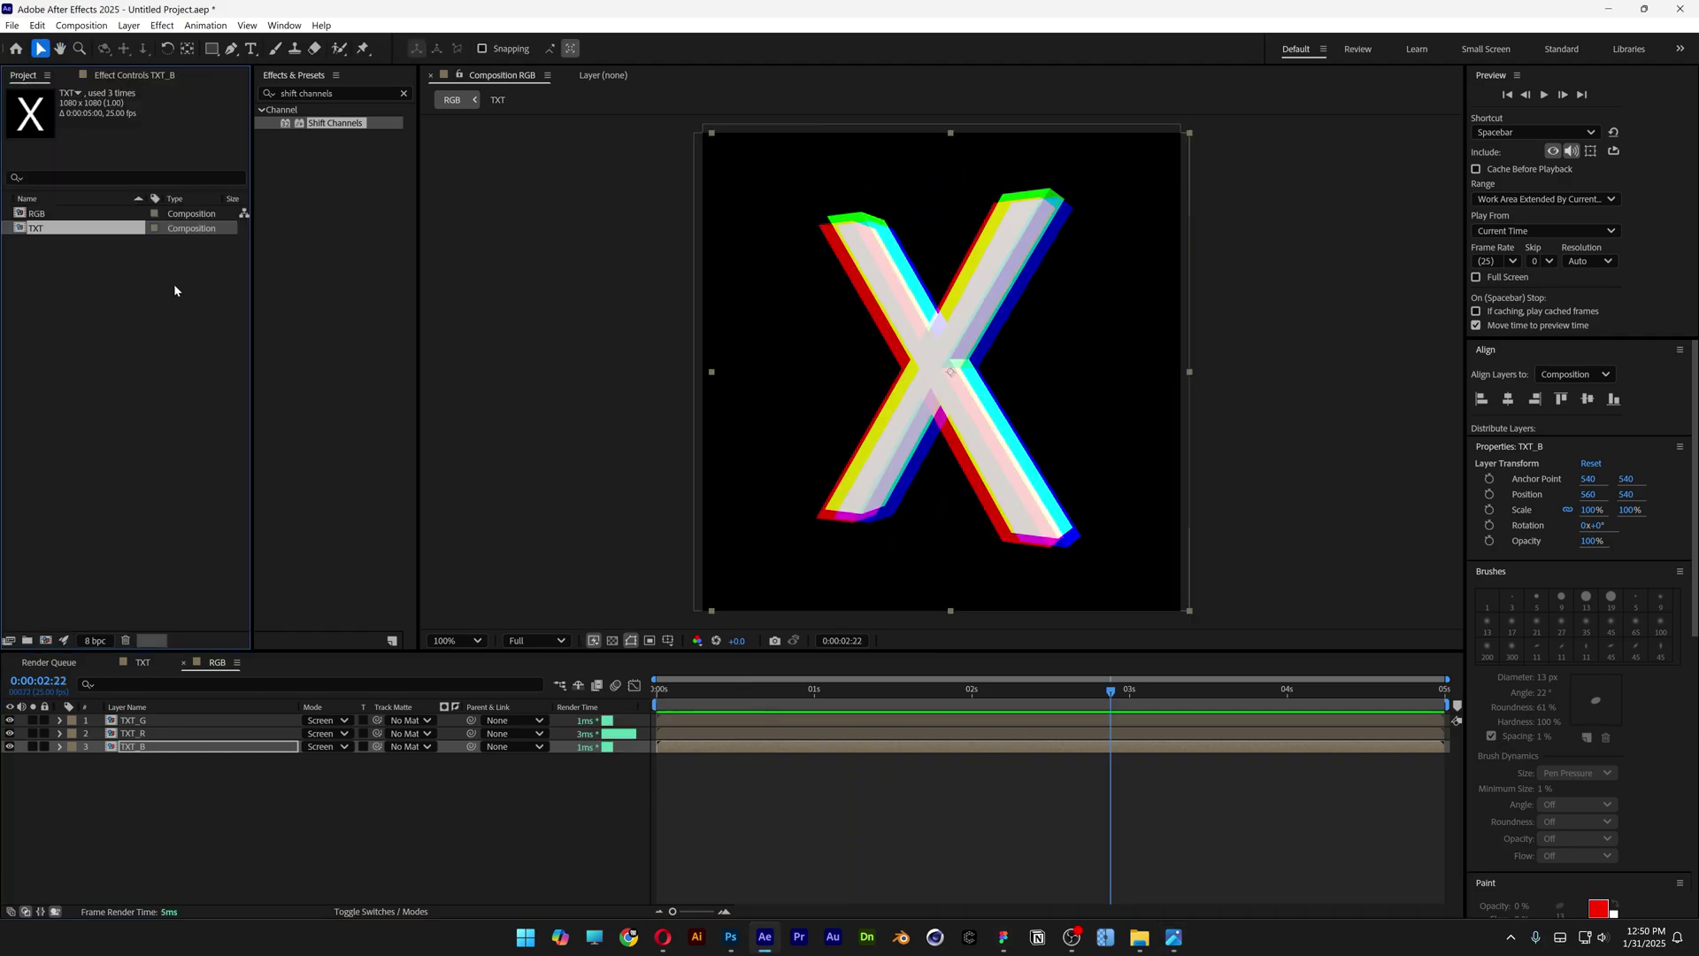
right_click(135, 325)
click(144, 331)
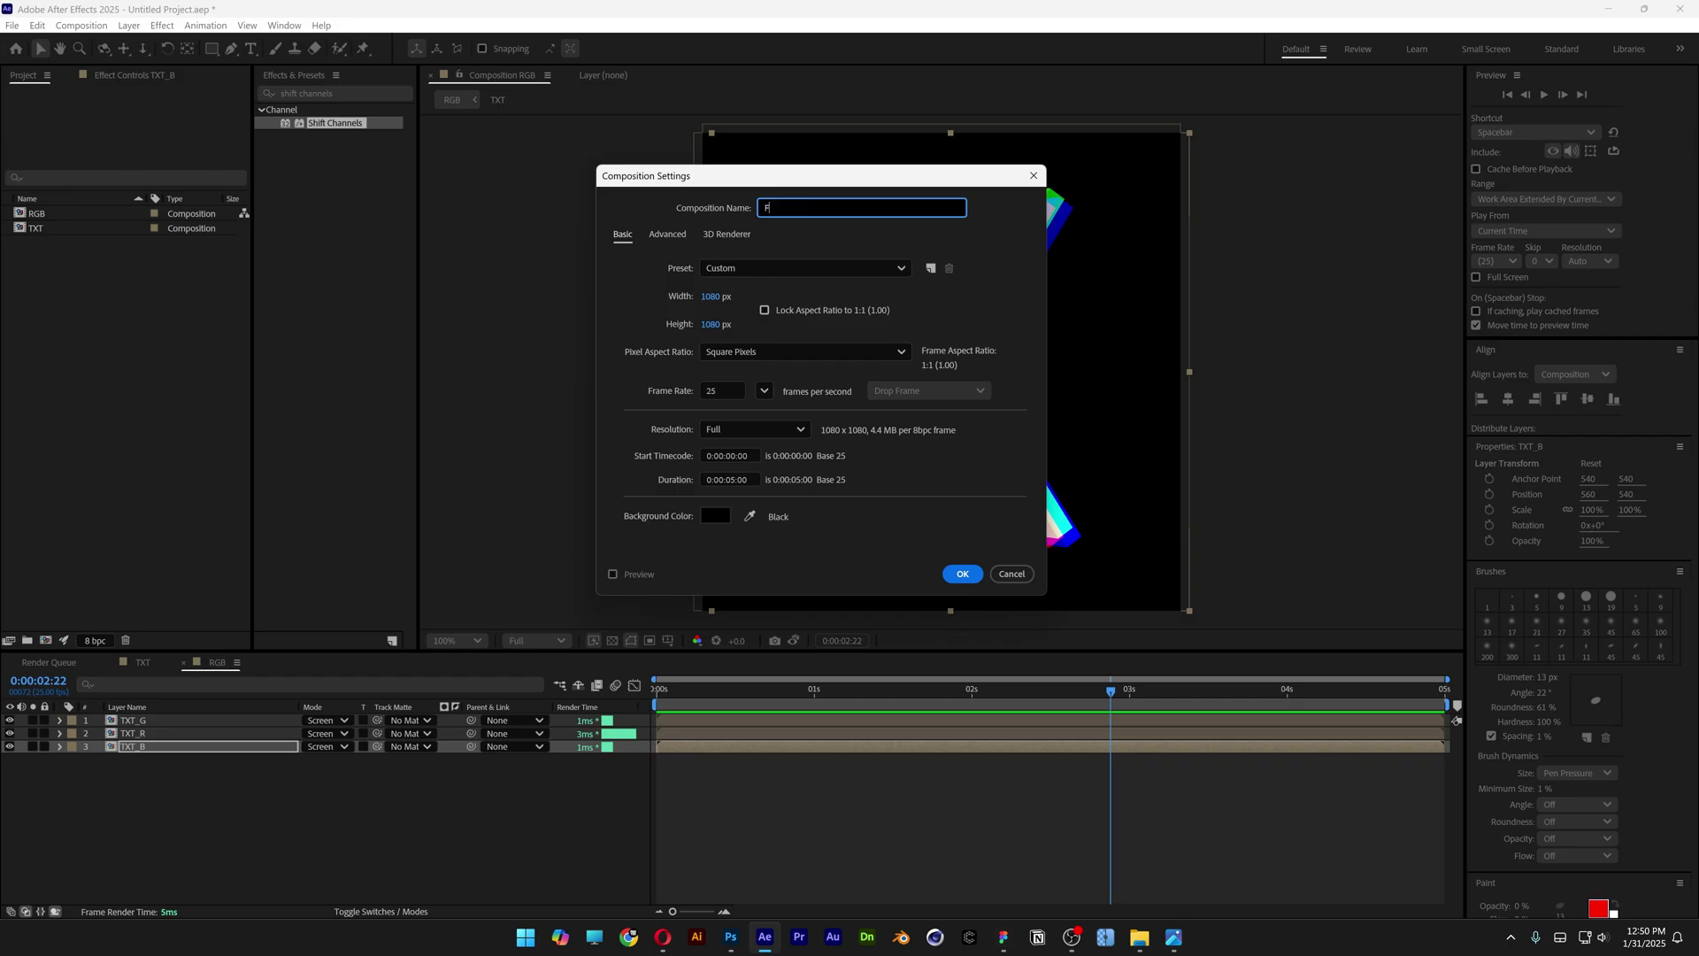
text(Final Comp)
click(963, 574)
drag(45, 228, 295, 785)
click(359, 86)
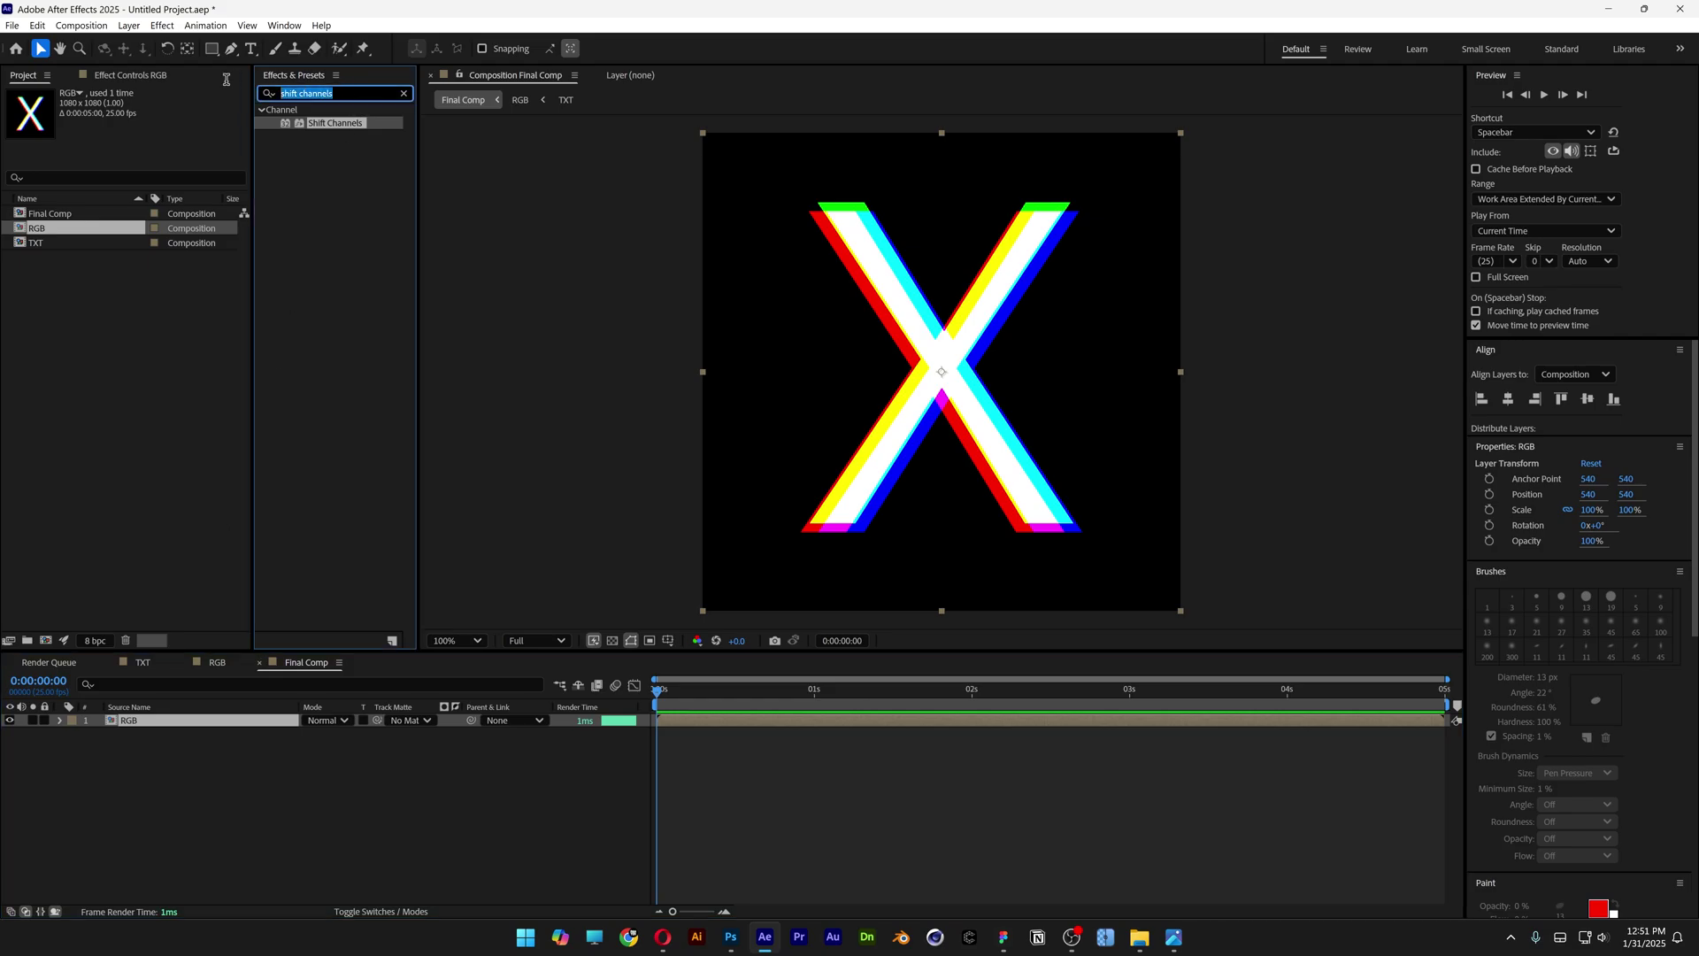
text(cc glass)
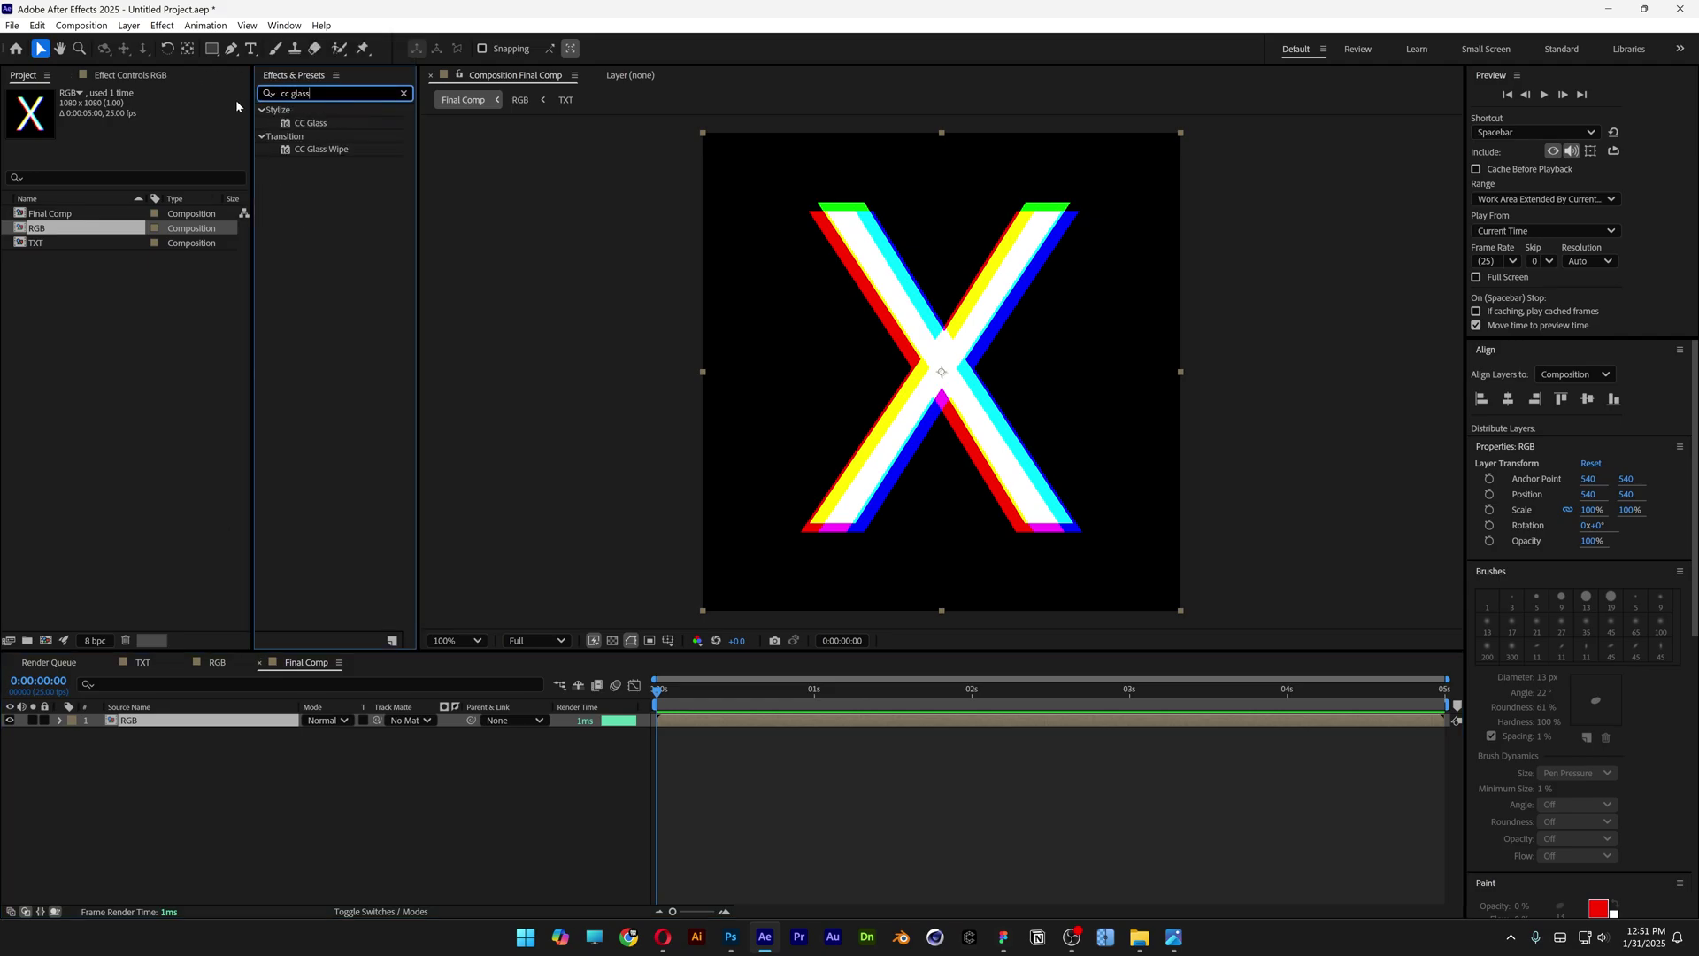
- Apply CC Glass with Softness 40, Height 100 and Displacement 500, then preview
double_click(308, 125)
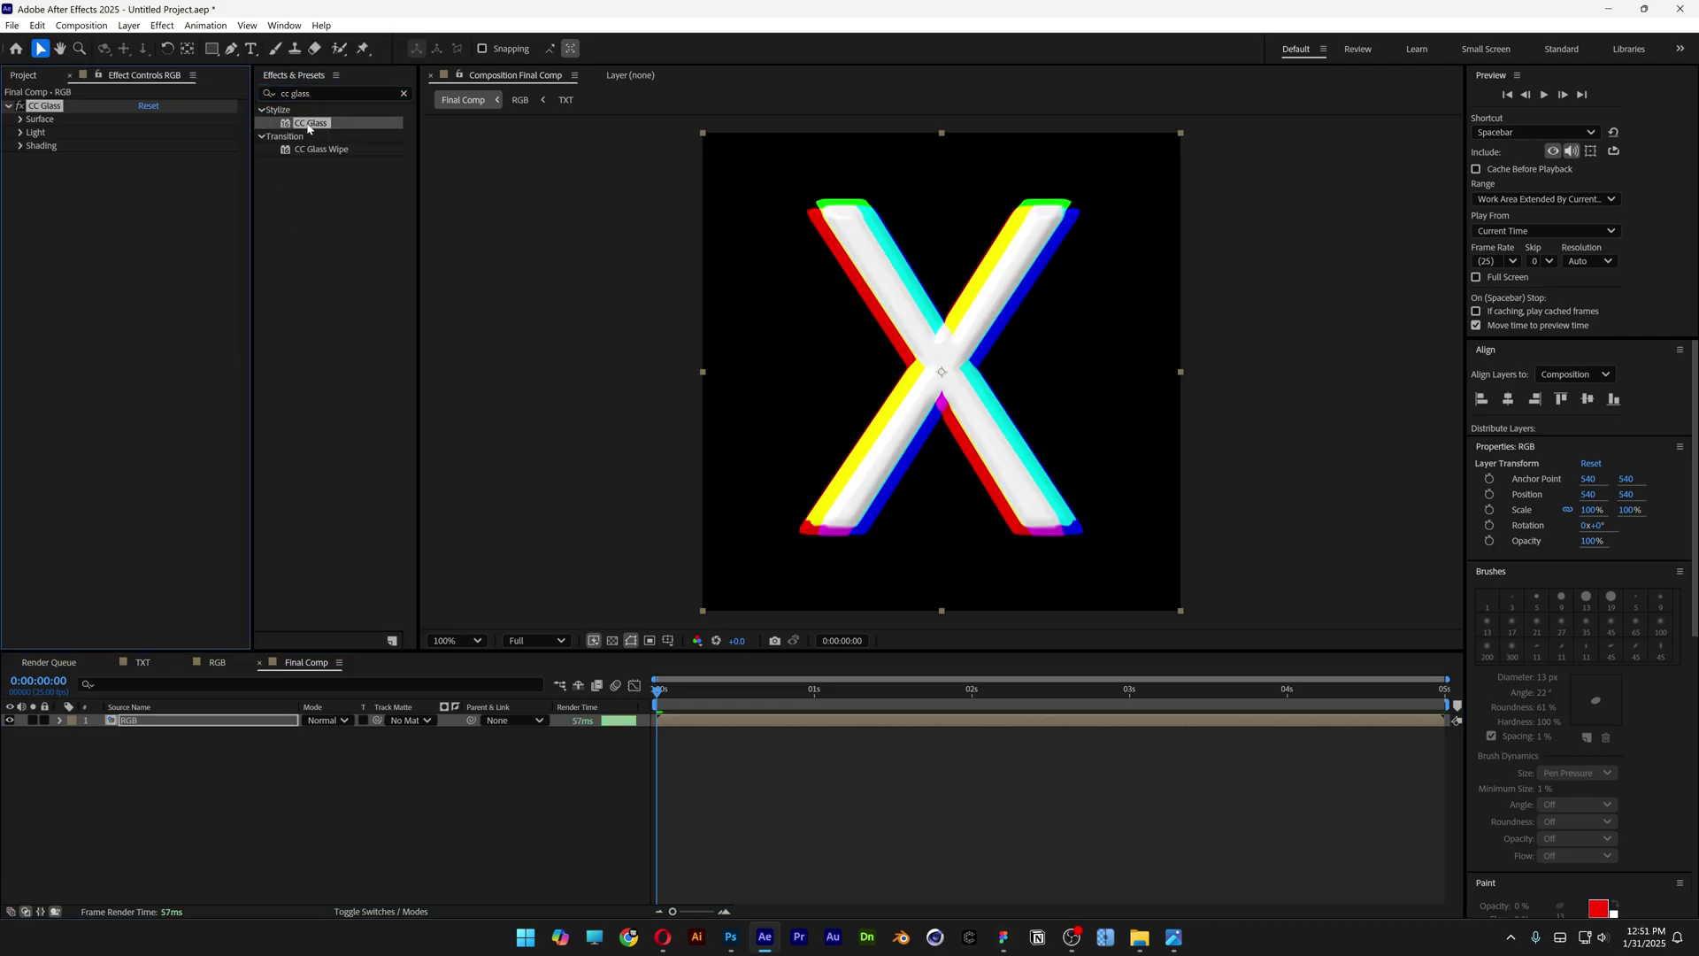
click(21, 118)
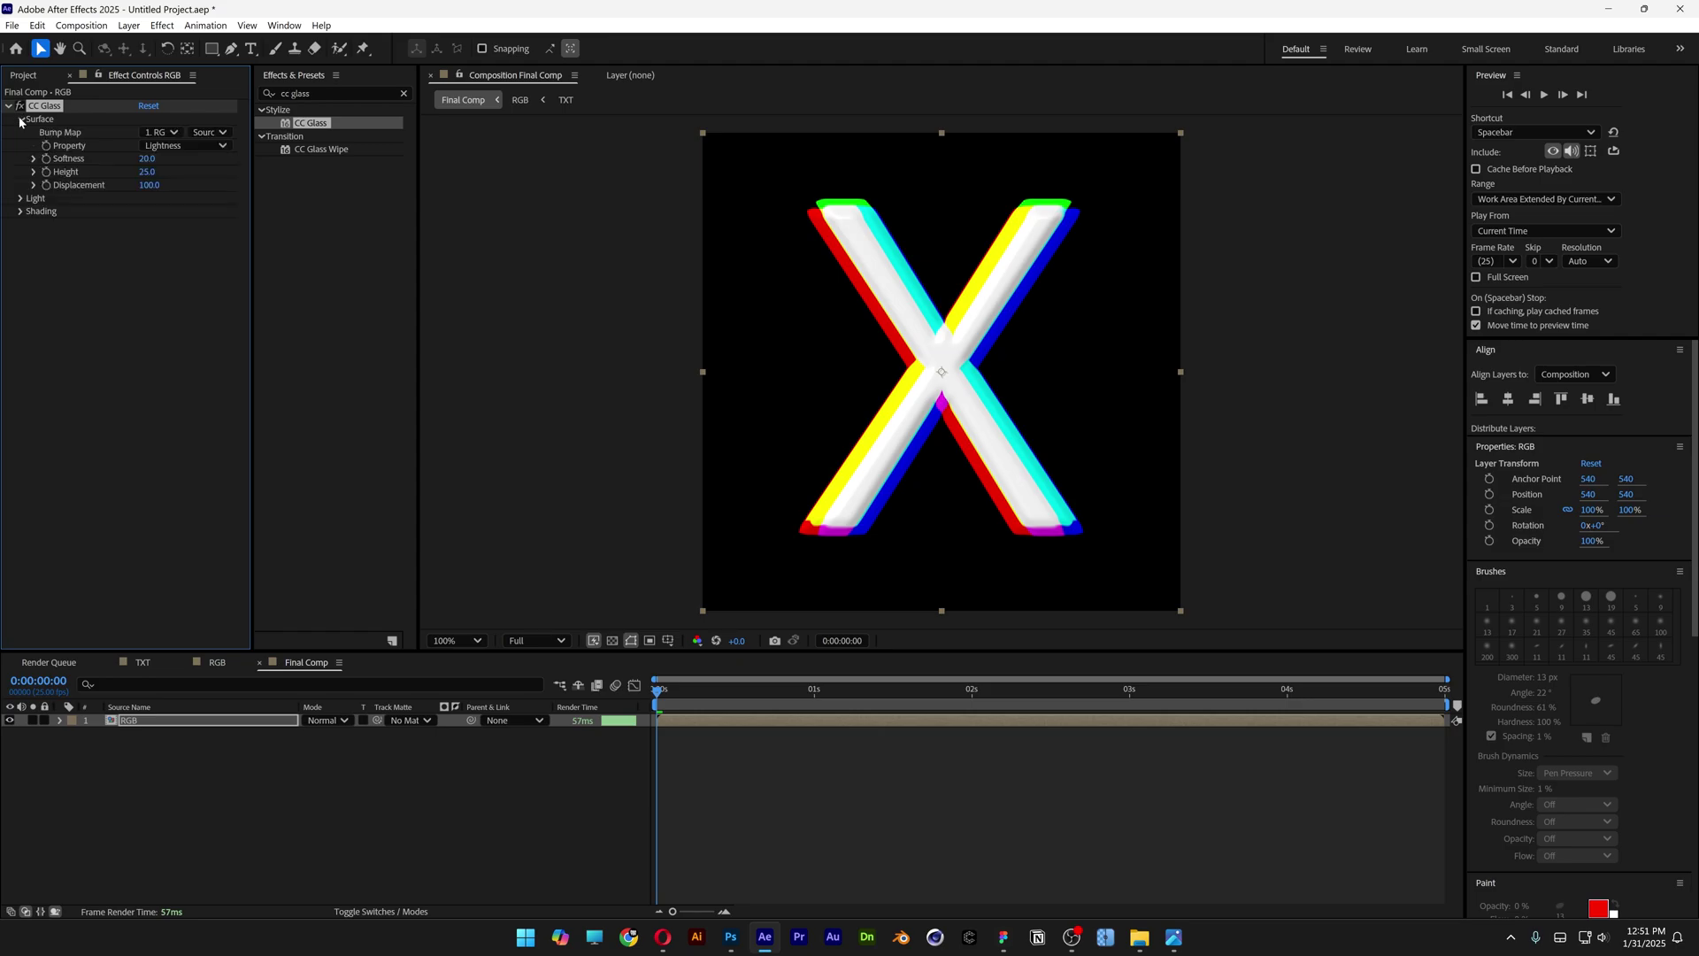
click(146, 159)
text(40)
key(Return)
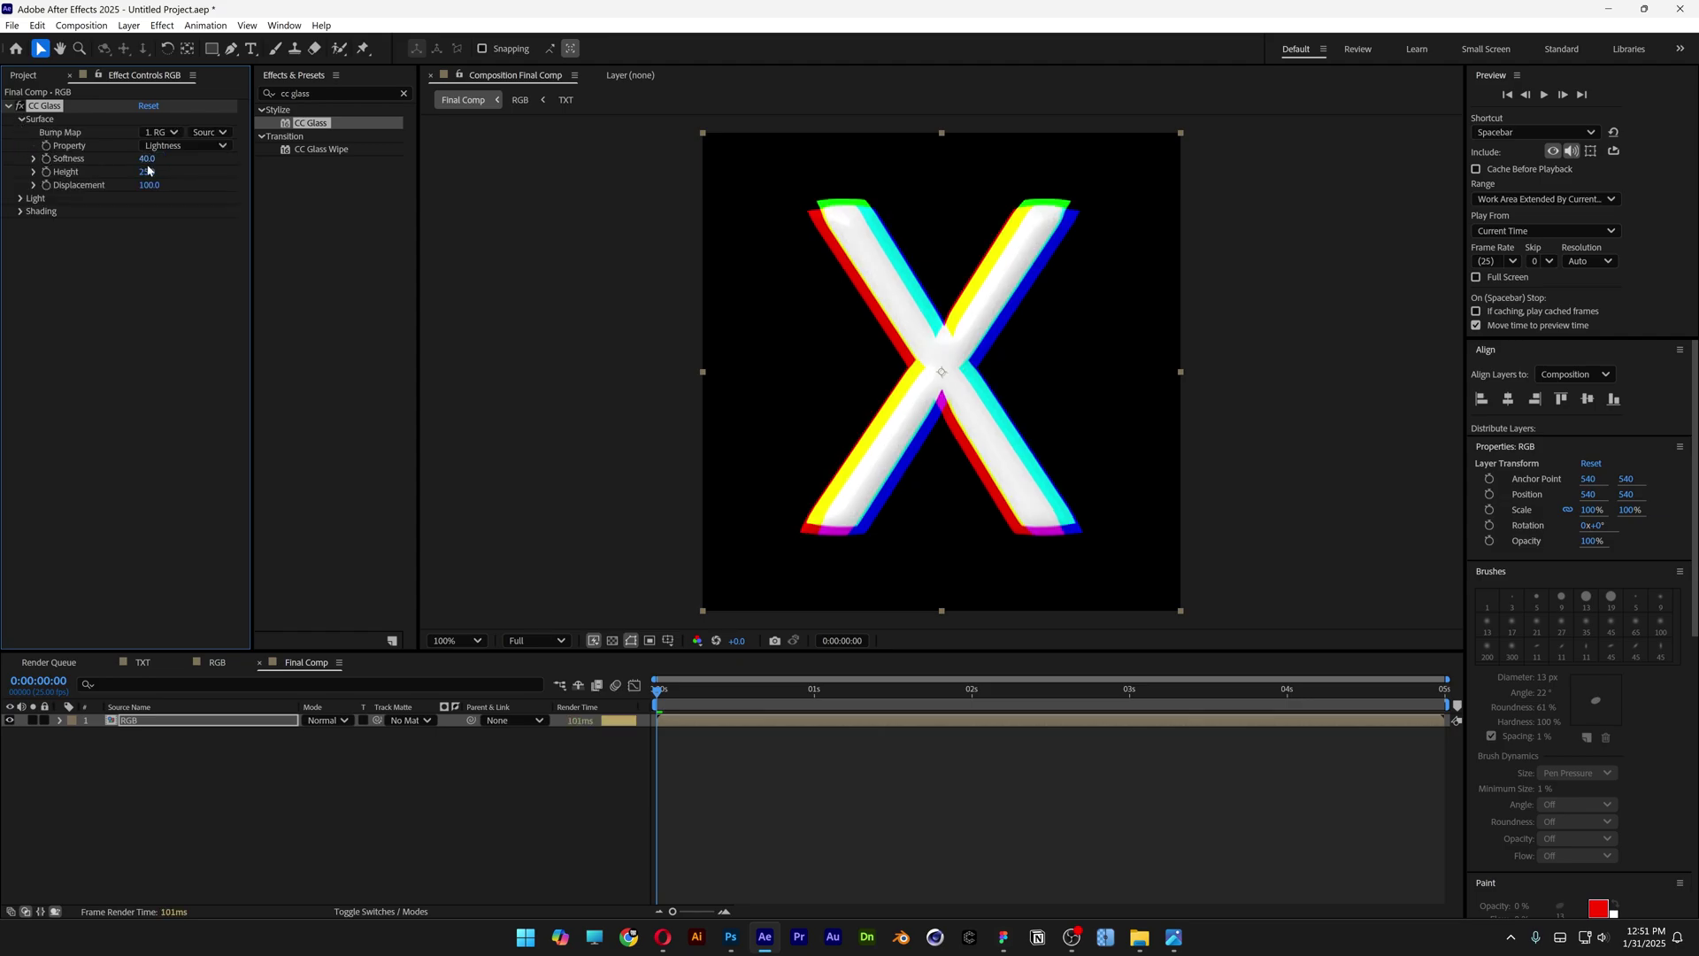
drag(151, 172, 344, 168)
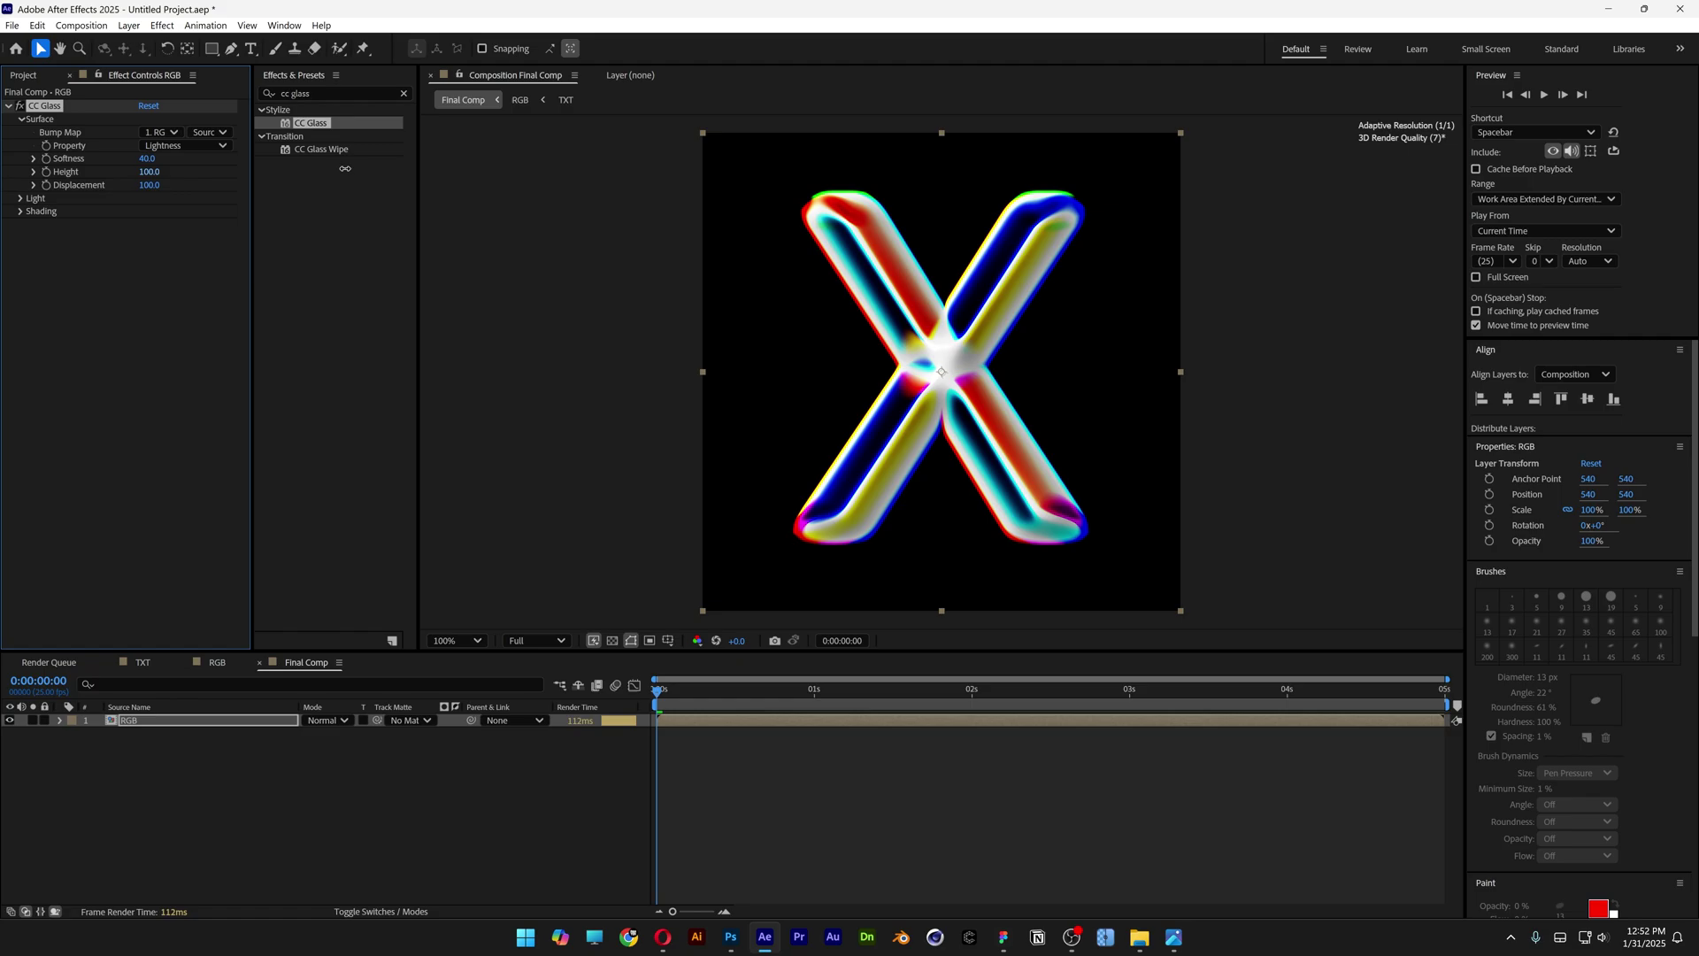
drag(147, 185, 770, 184)
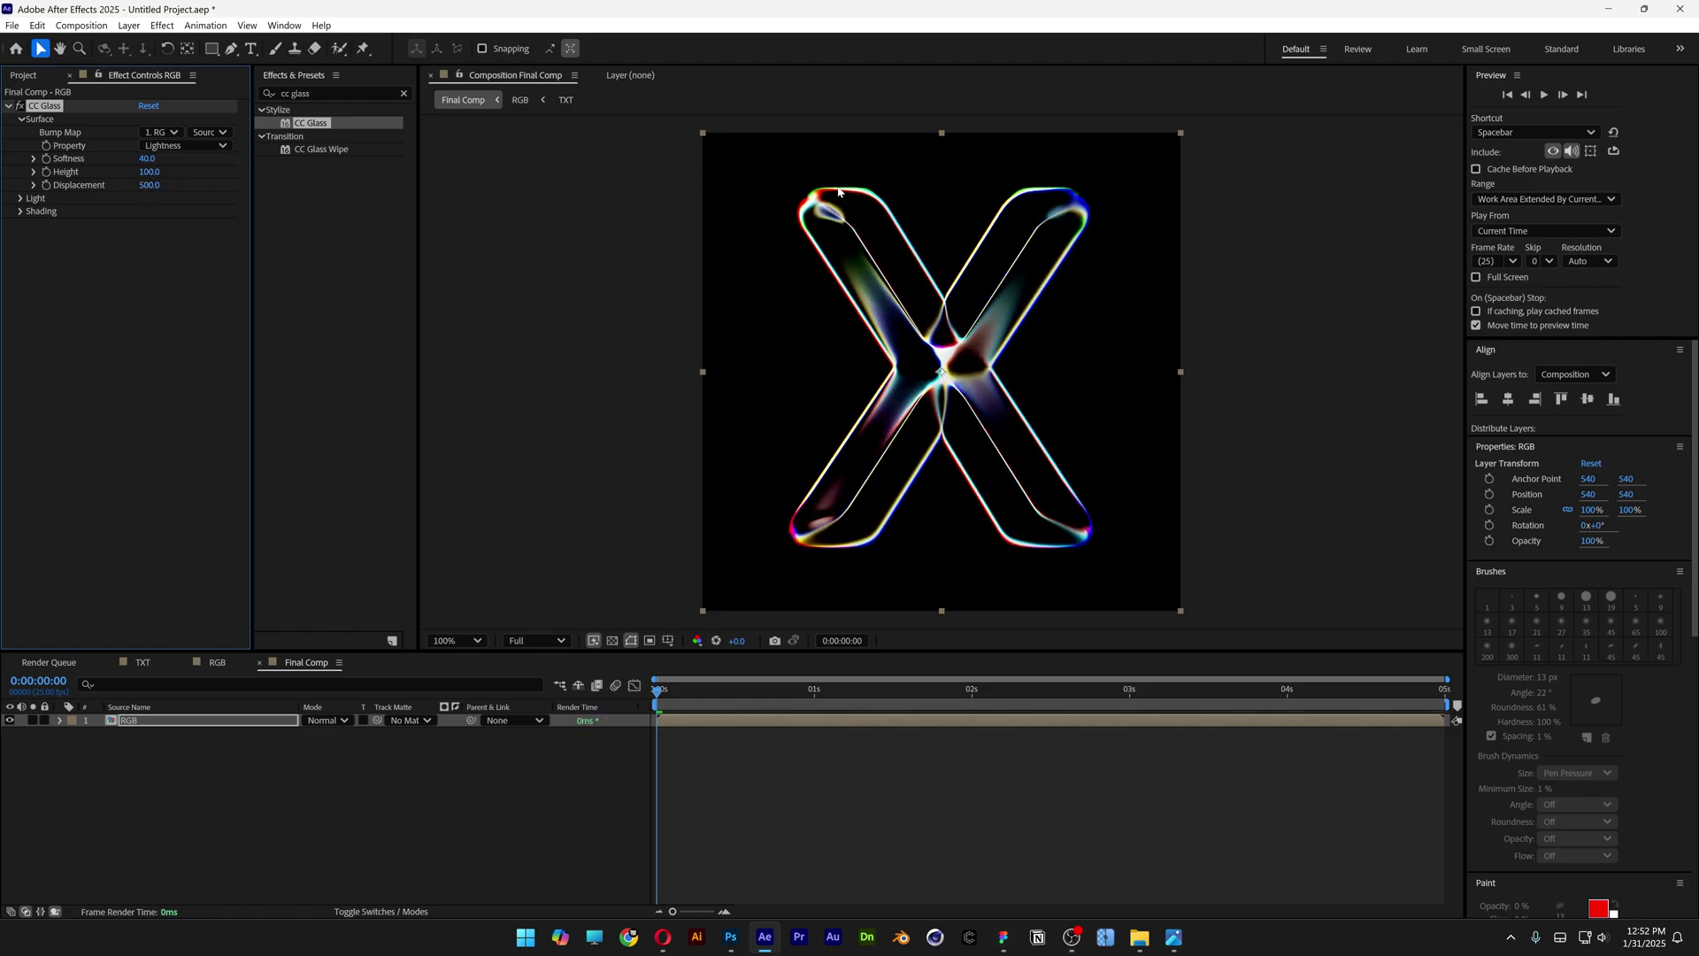
key(space)
- Add Hue/Saturation to the RGB layer with Master Saturation 100
click(330, 94)
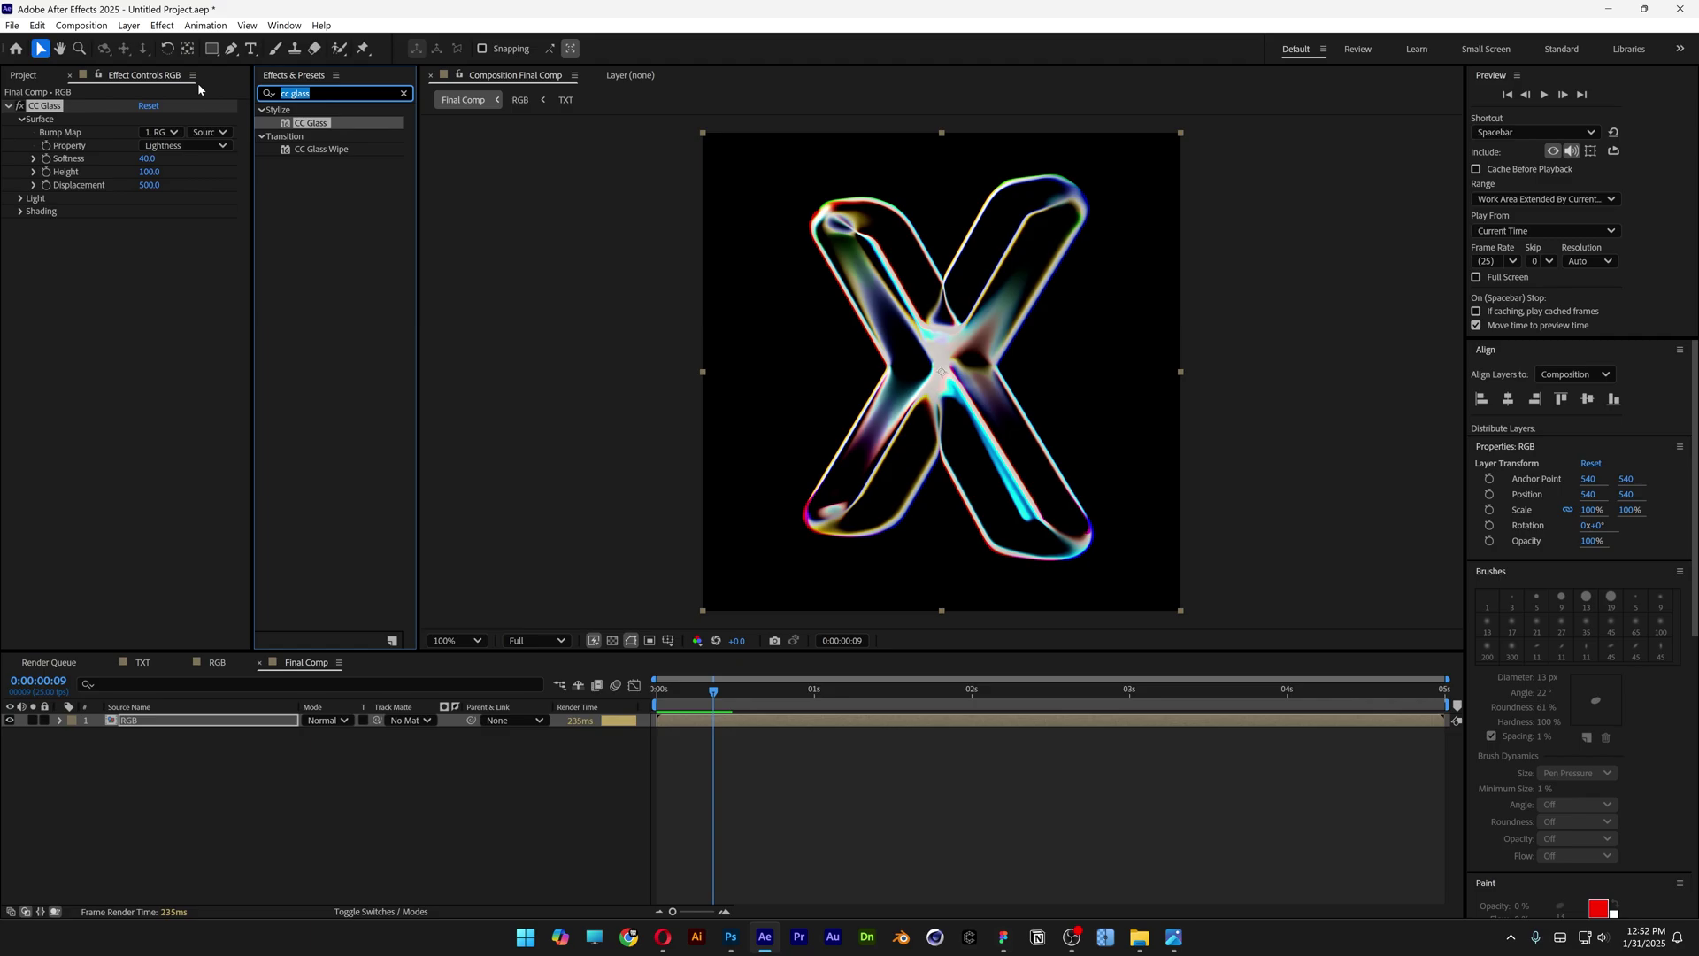
text(hue)
drag(344, 192, 131, 320)
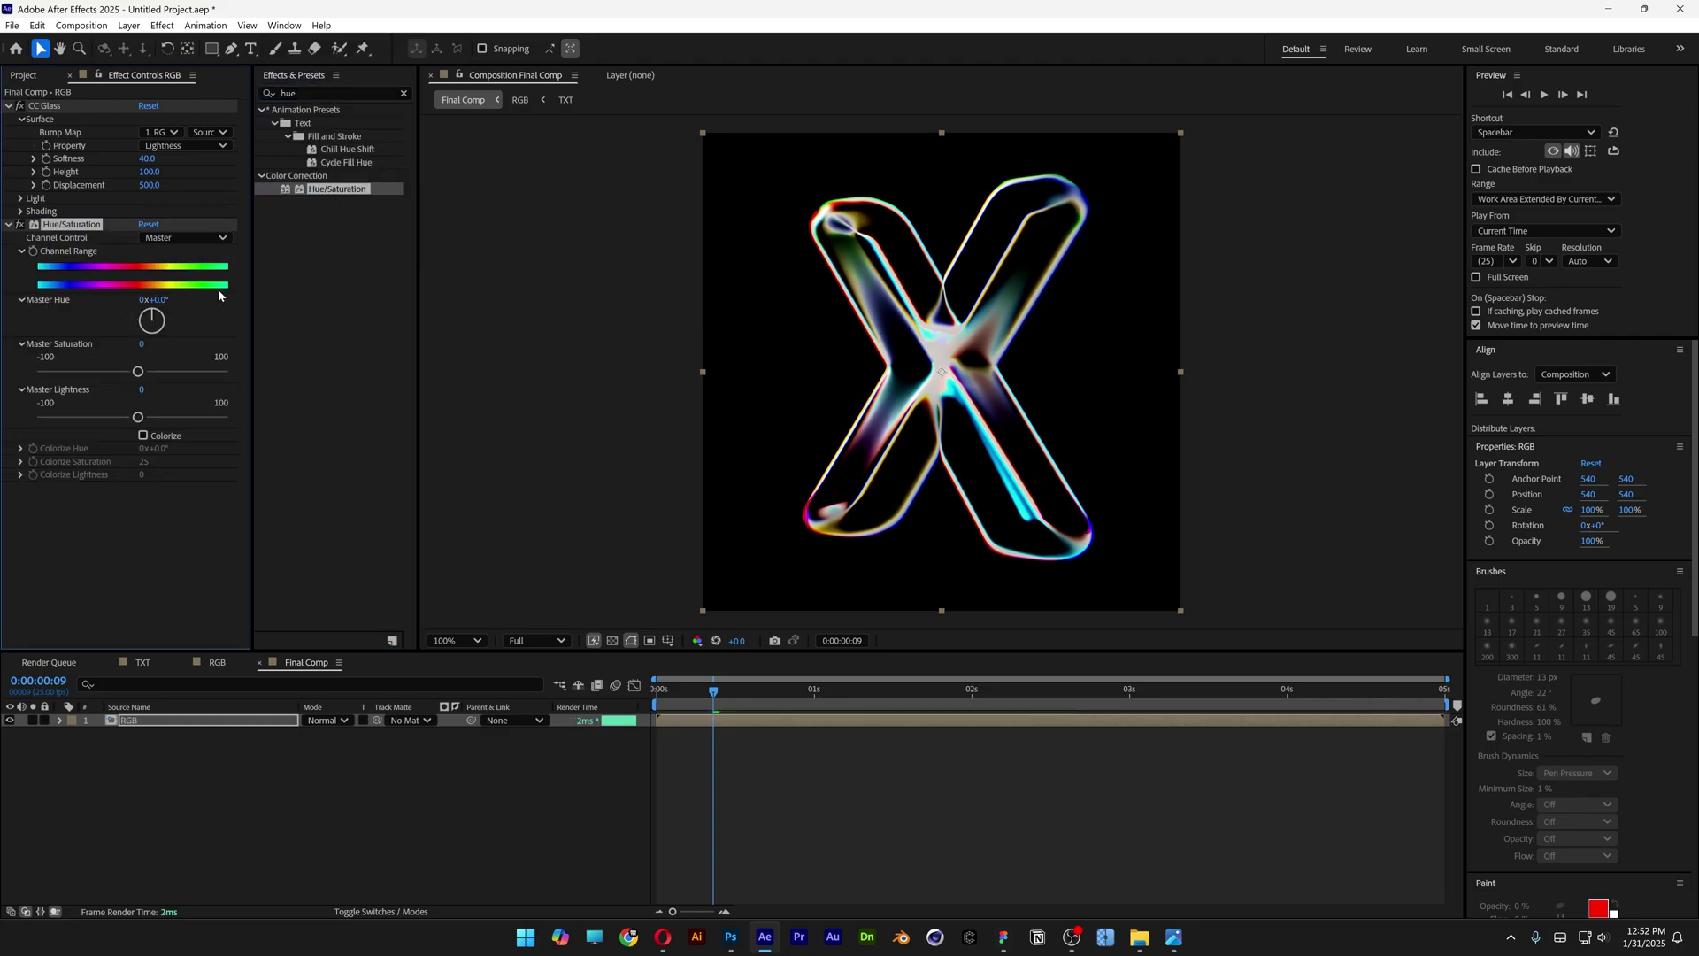
drag(137, 372, 221, 372)
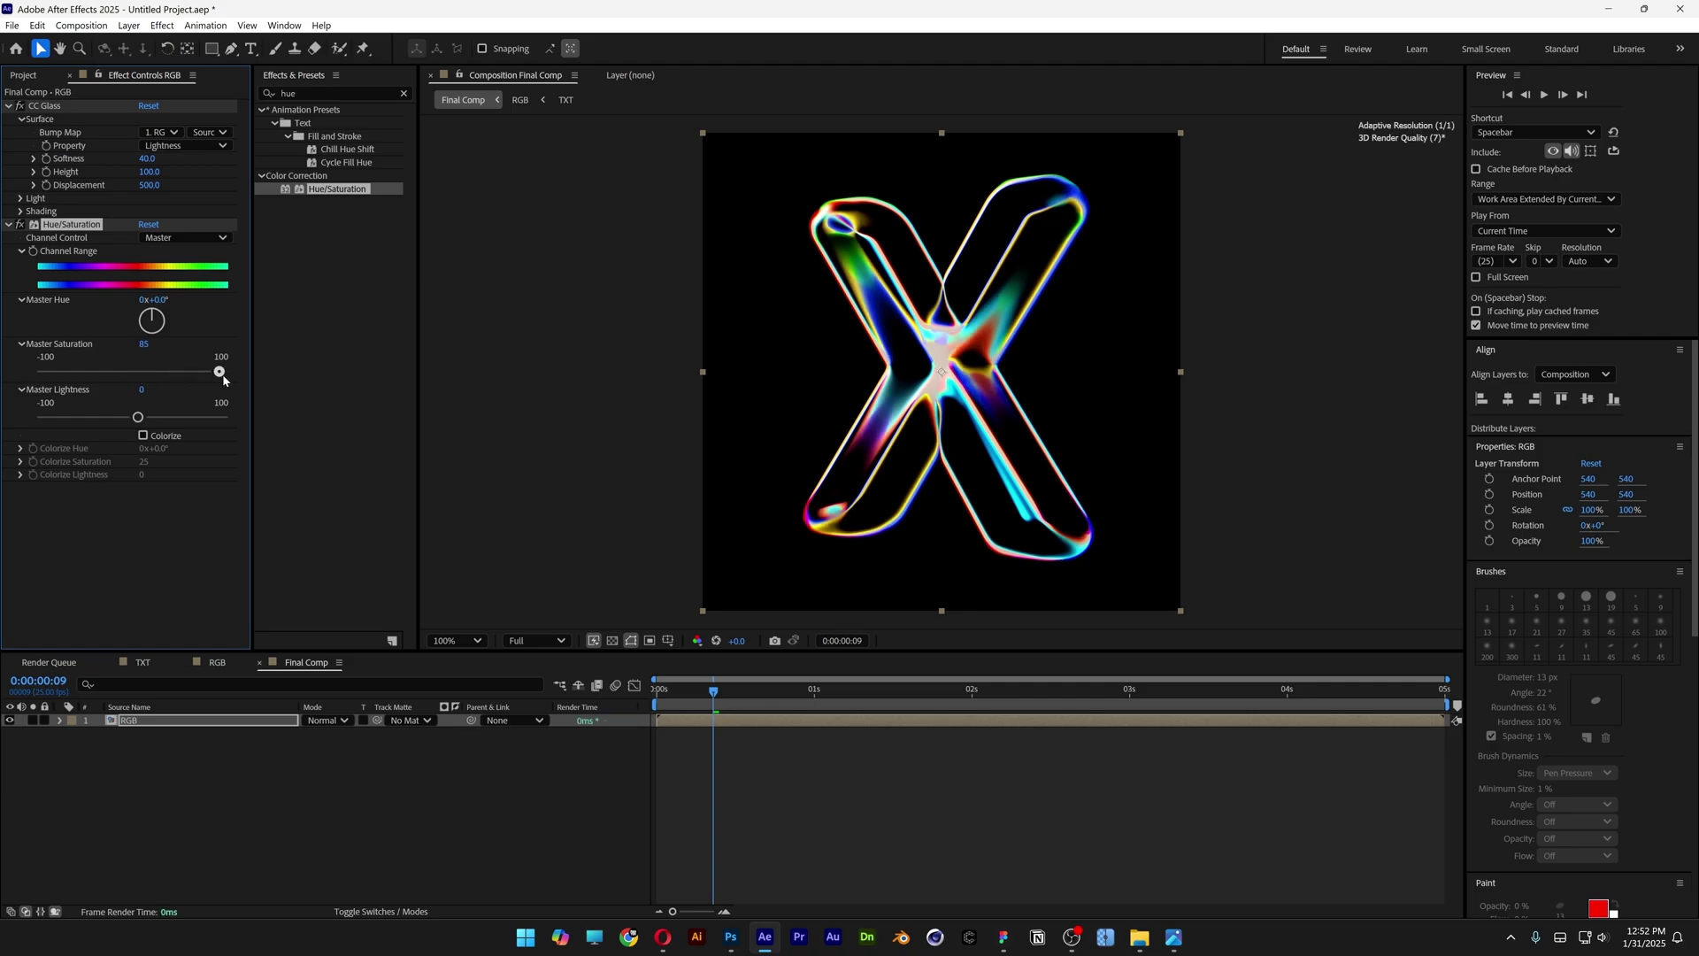
double_click(305, 93)
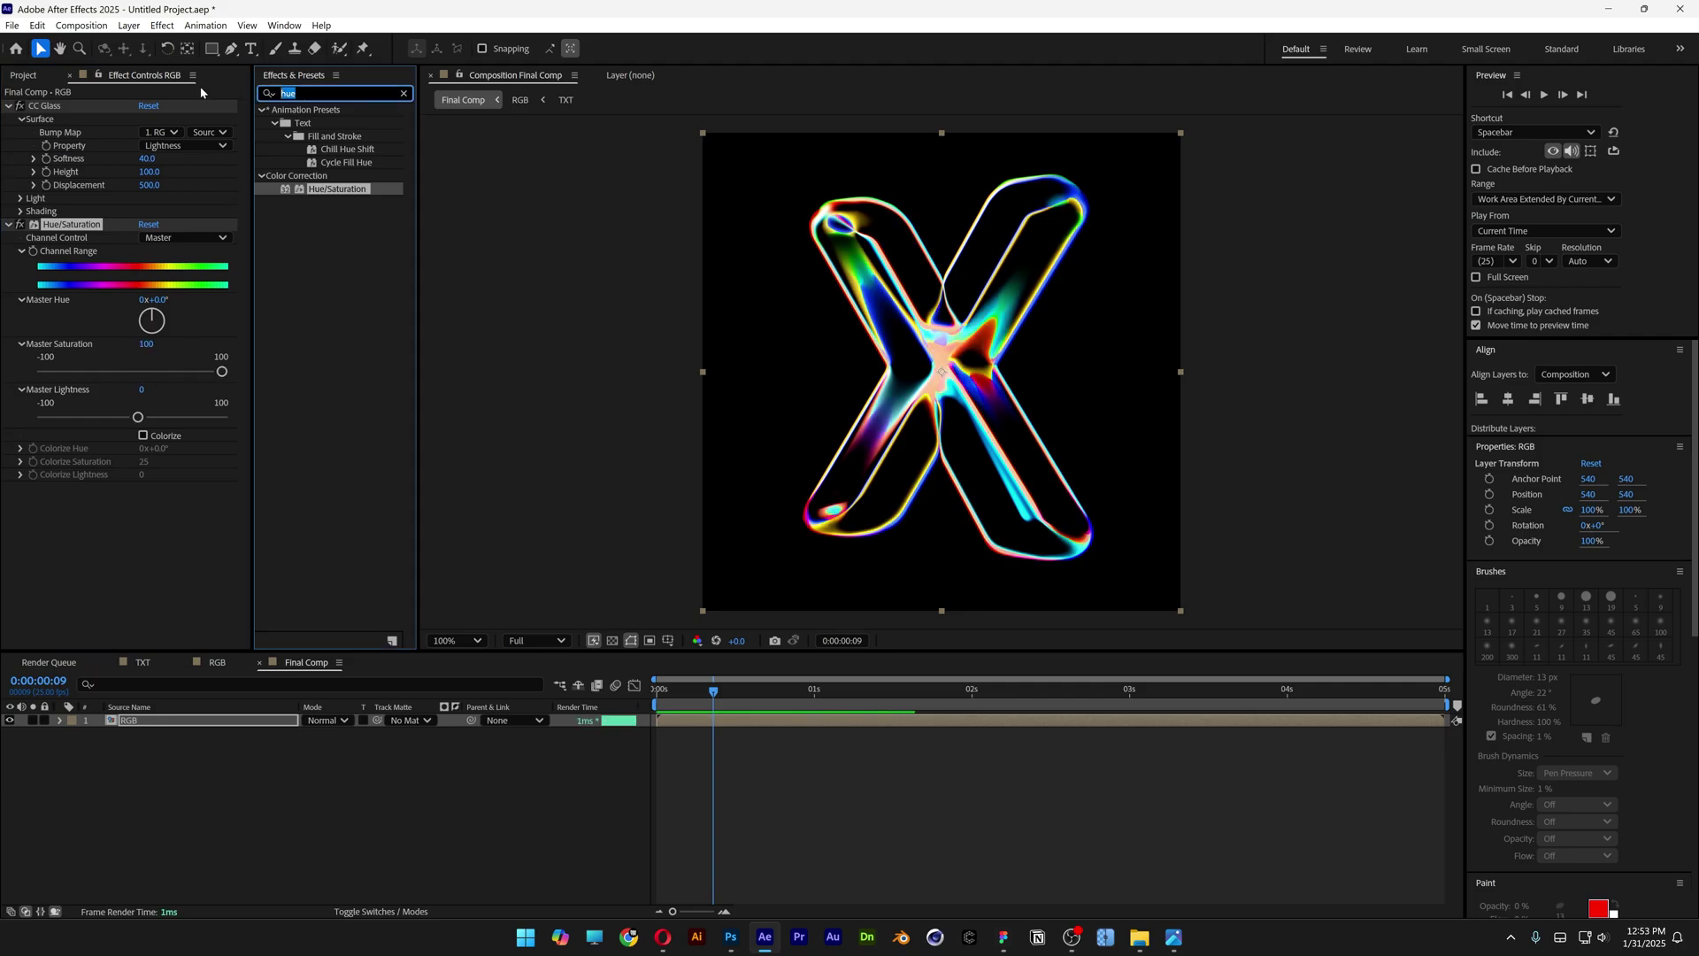
- Apply Mosaic to the RGB layer with Sharp Colors, Horizontal Blocks 500 and Vertical Blocks 18
text(mosaic)
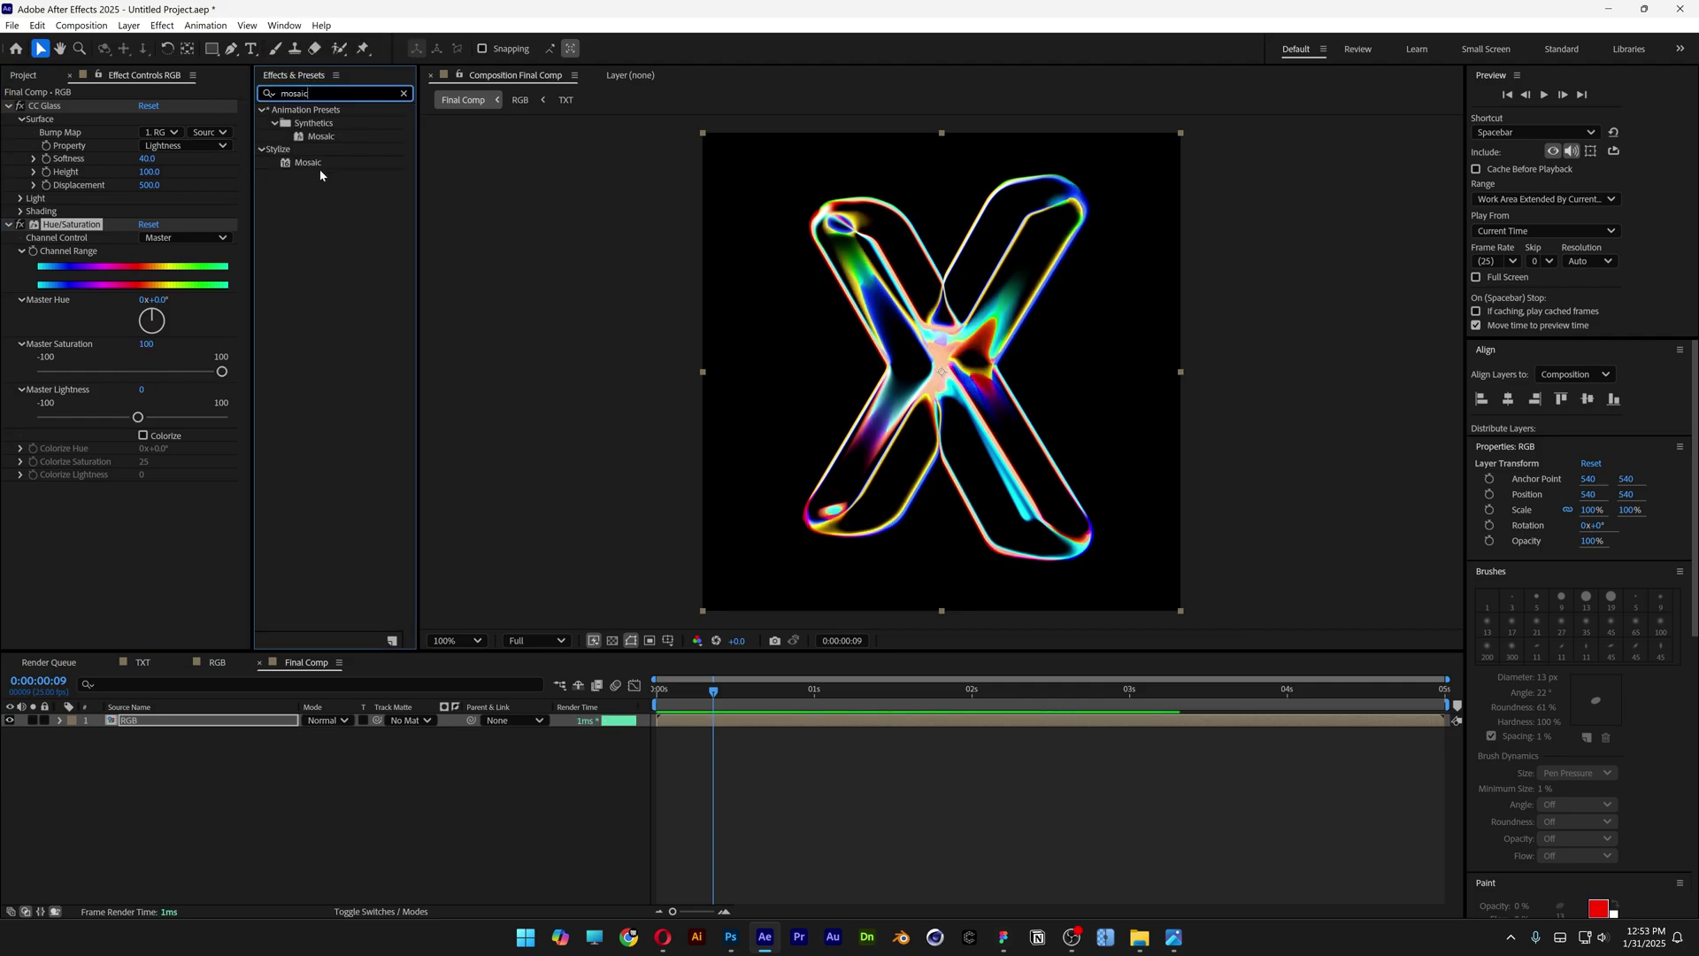
double_click(310, 162)
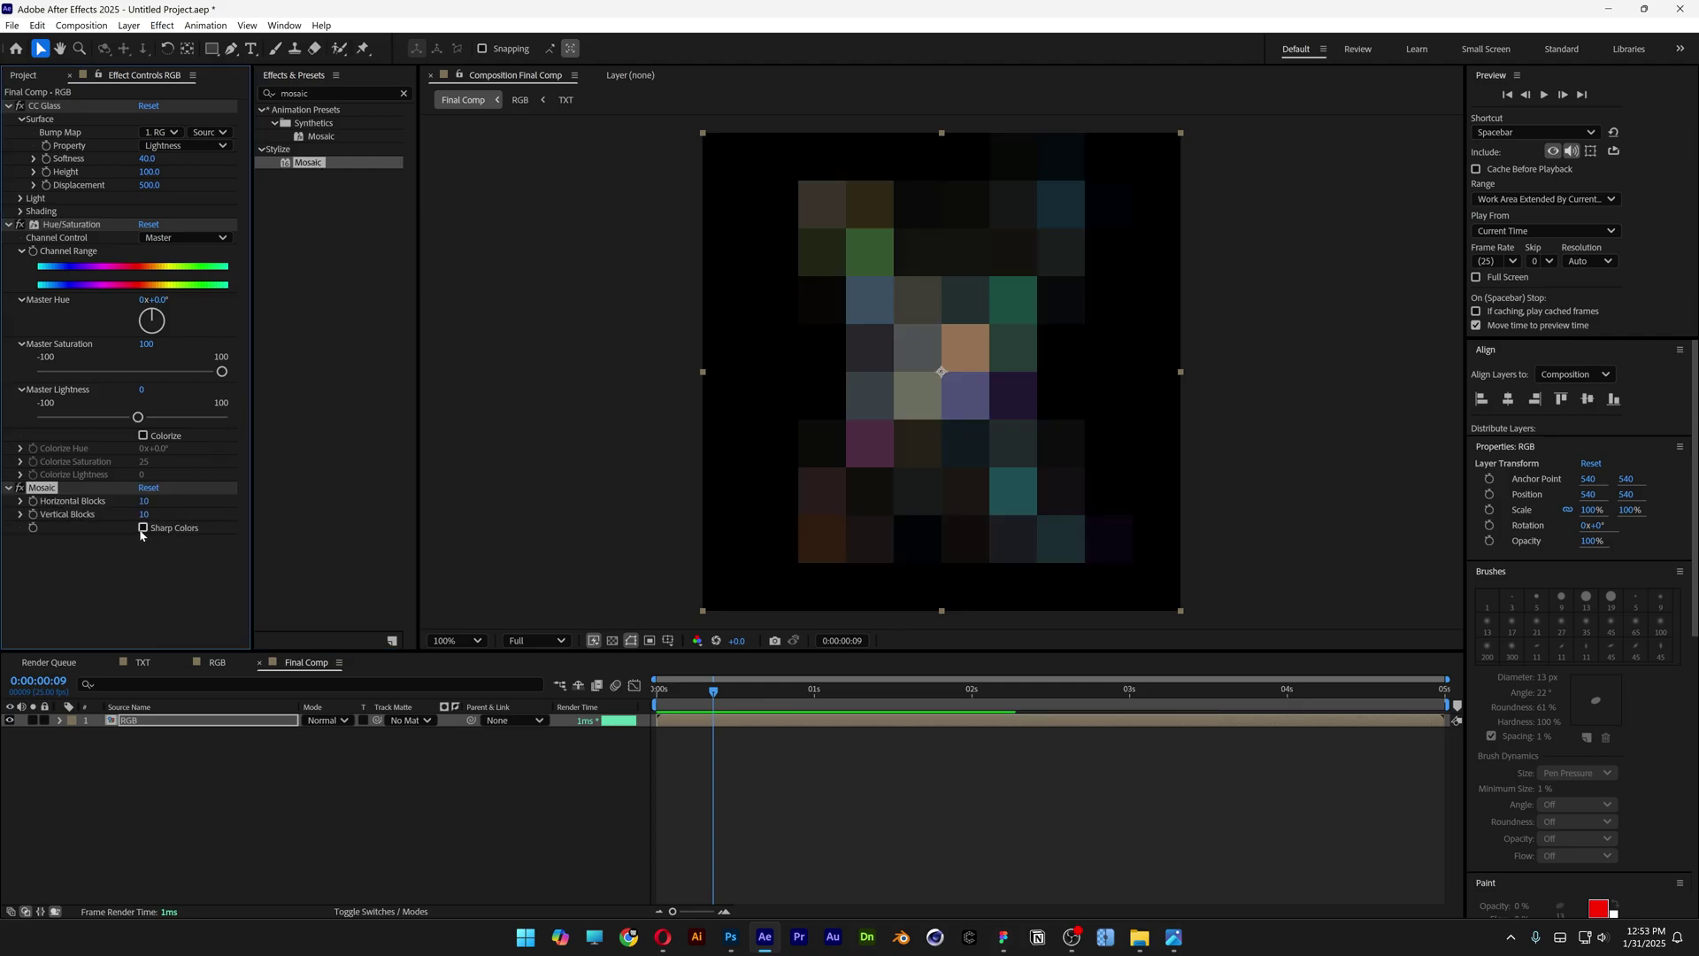
click(142, 528)
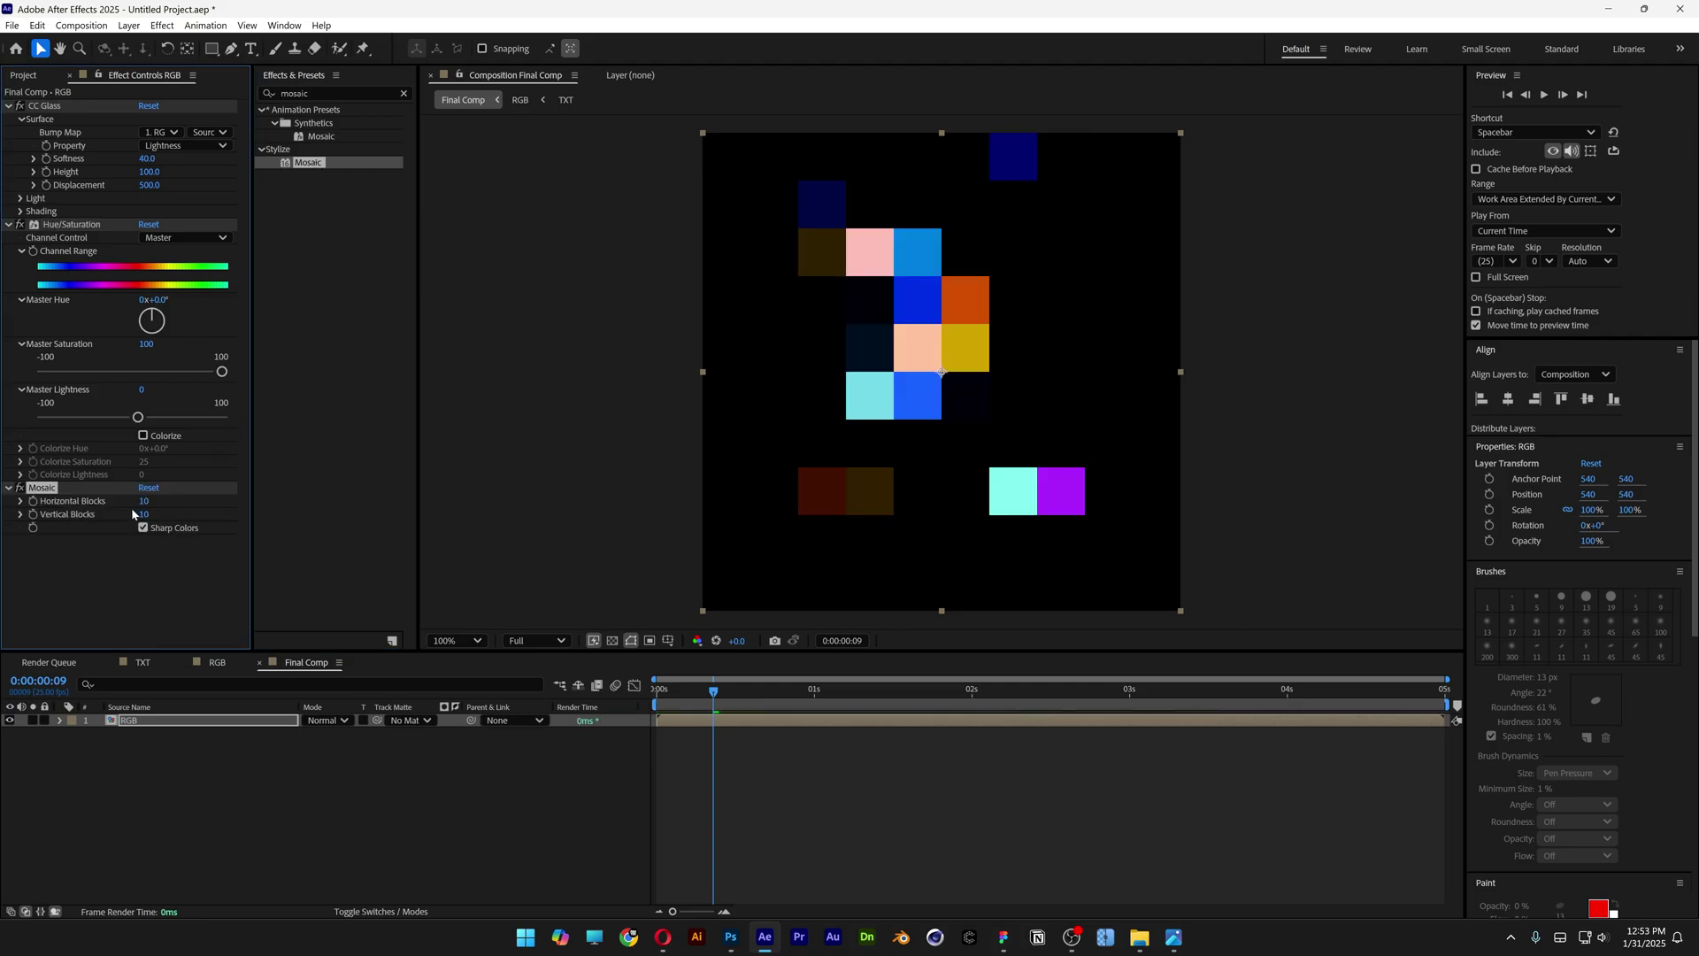
drag(144, 502, 167, 501)
click(140, 502)
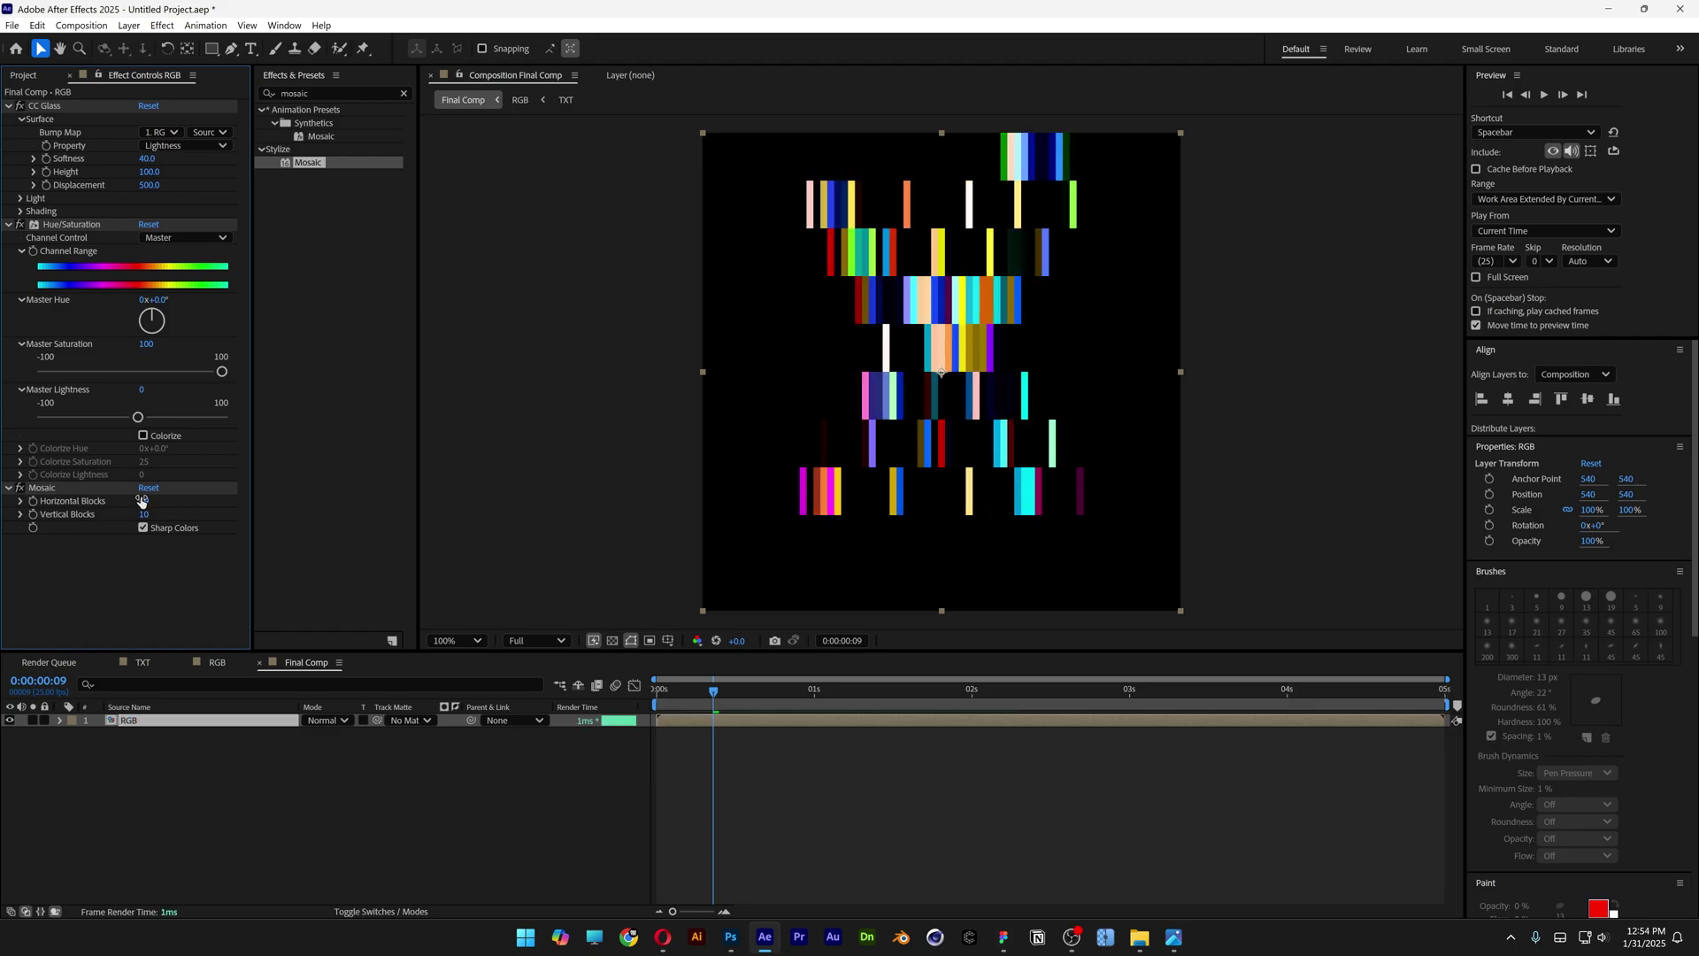
text(100)
key(Return)
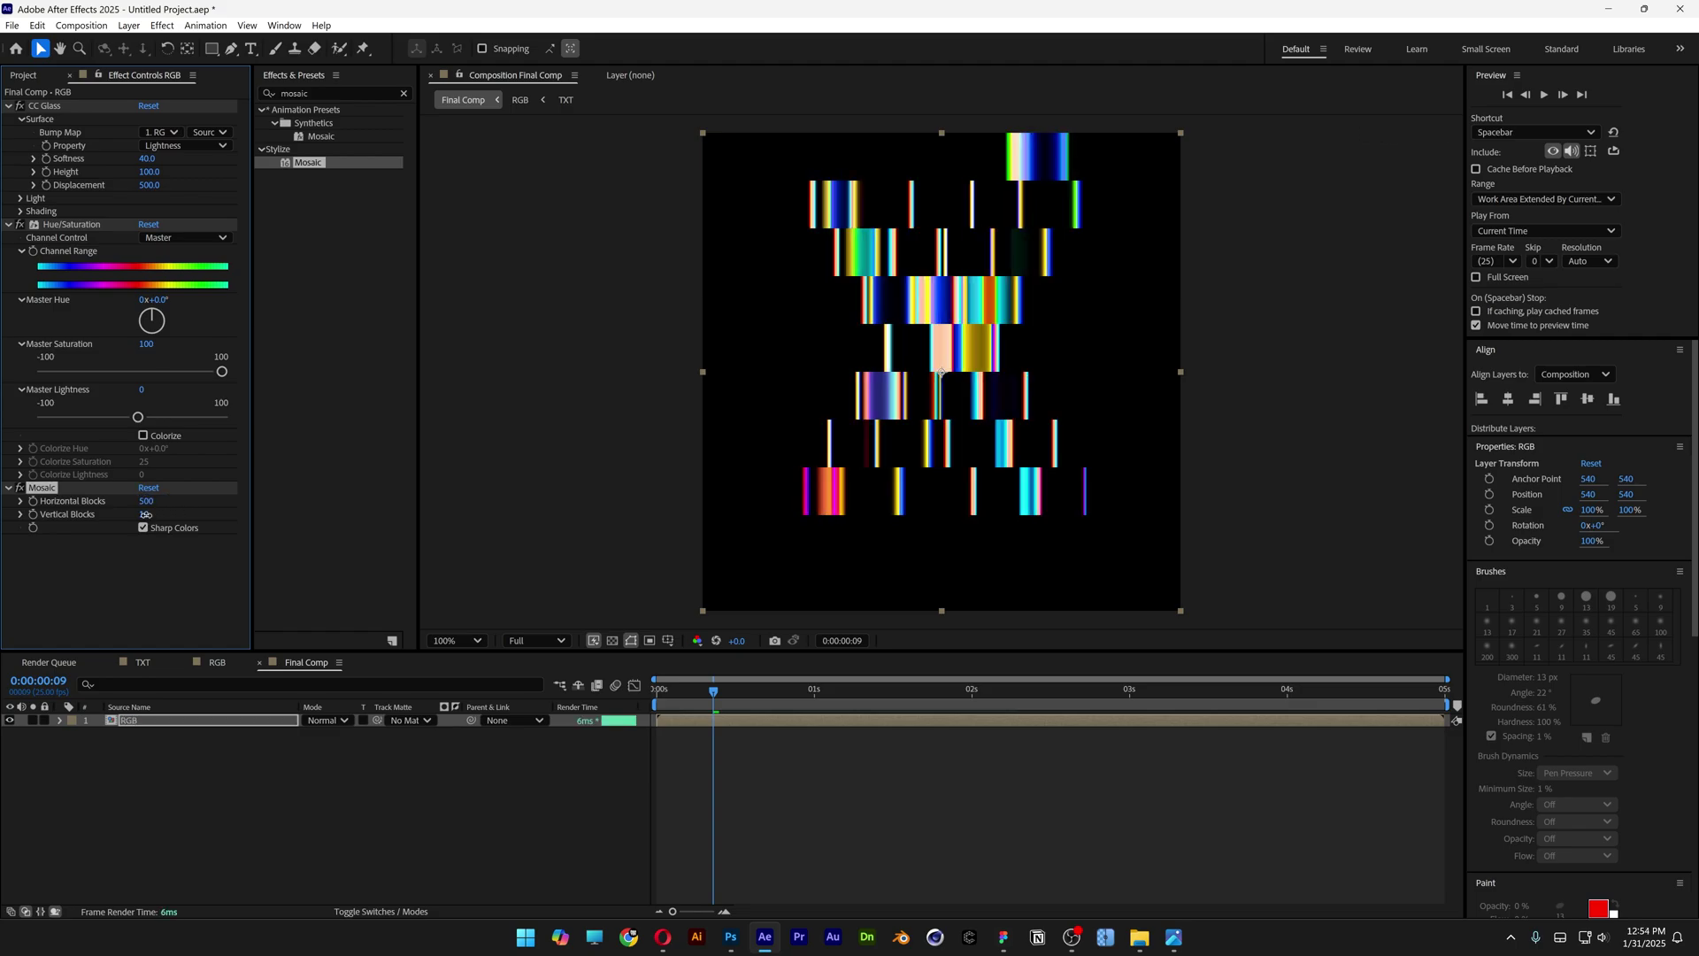
click(147, 515)
text(18)
key(Return)
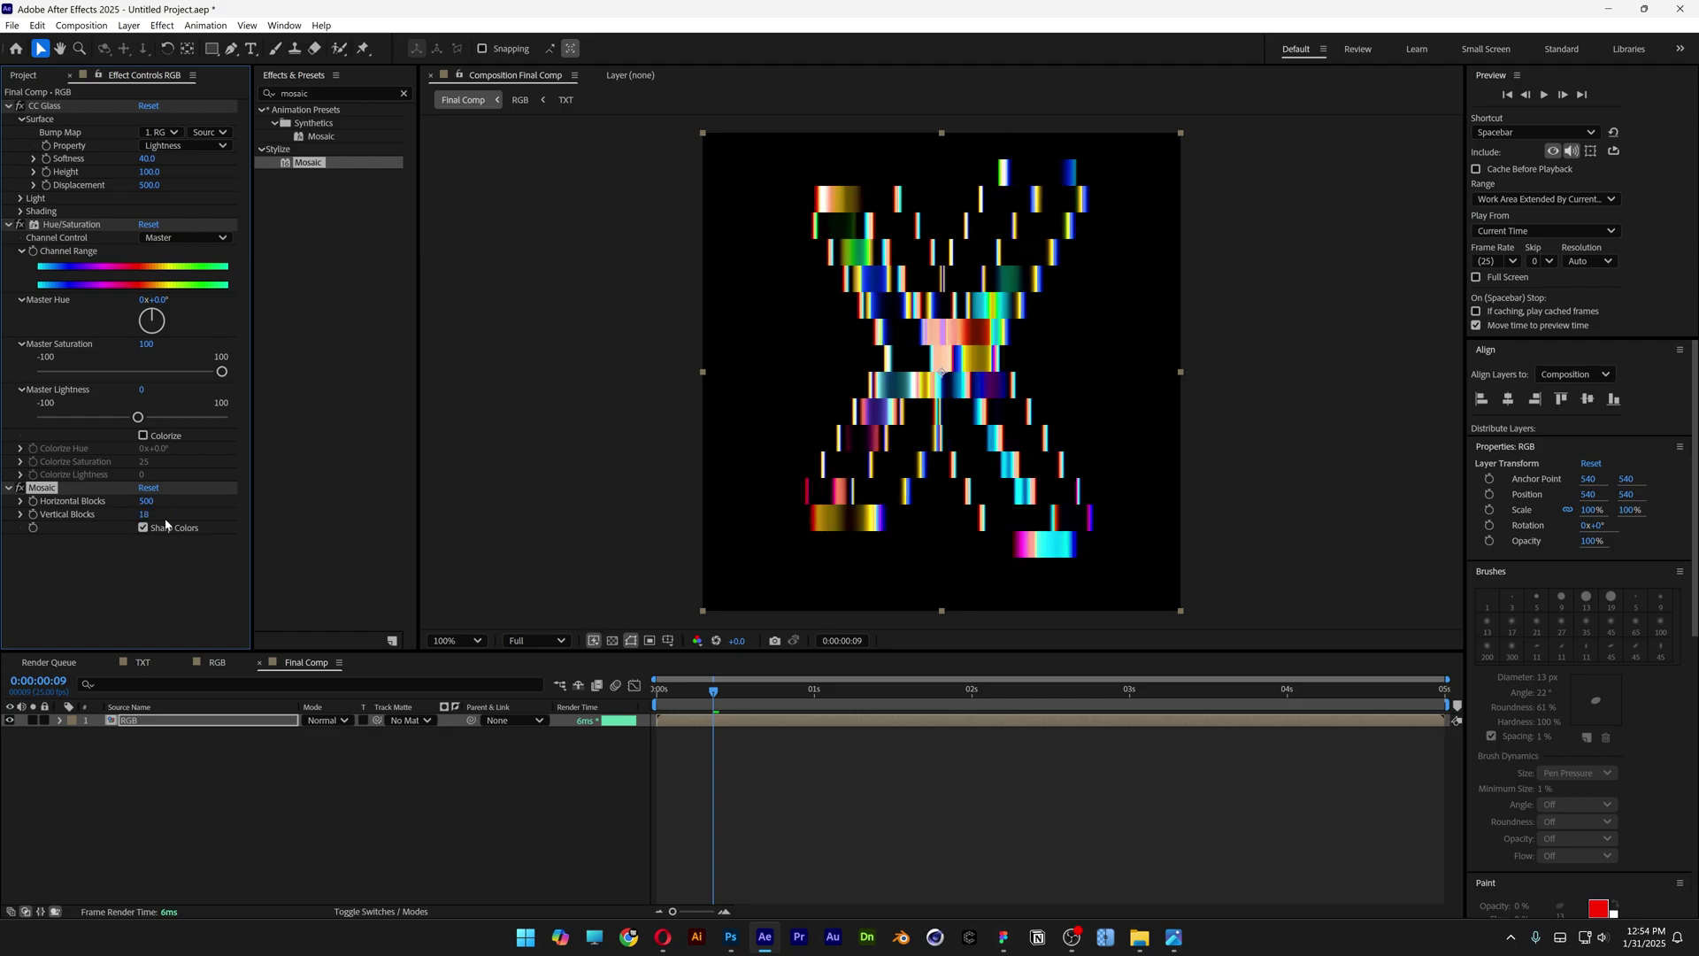
- Keyframe Horizontal and Vertical Blocks at frame 10
key(Home)
key(ctrl+shift+a)
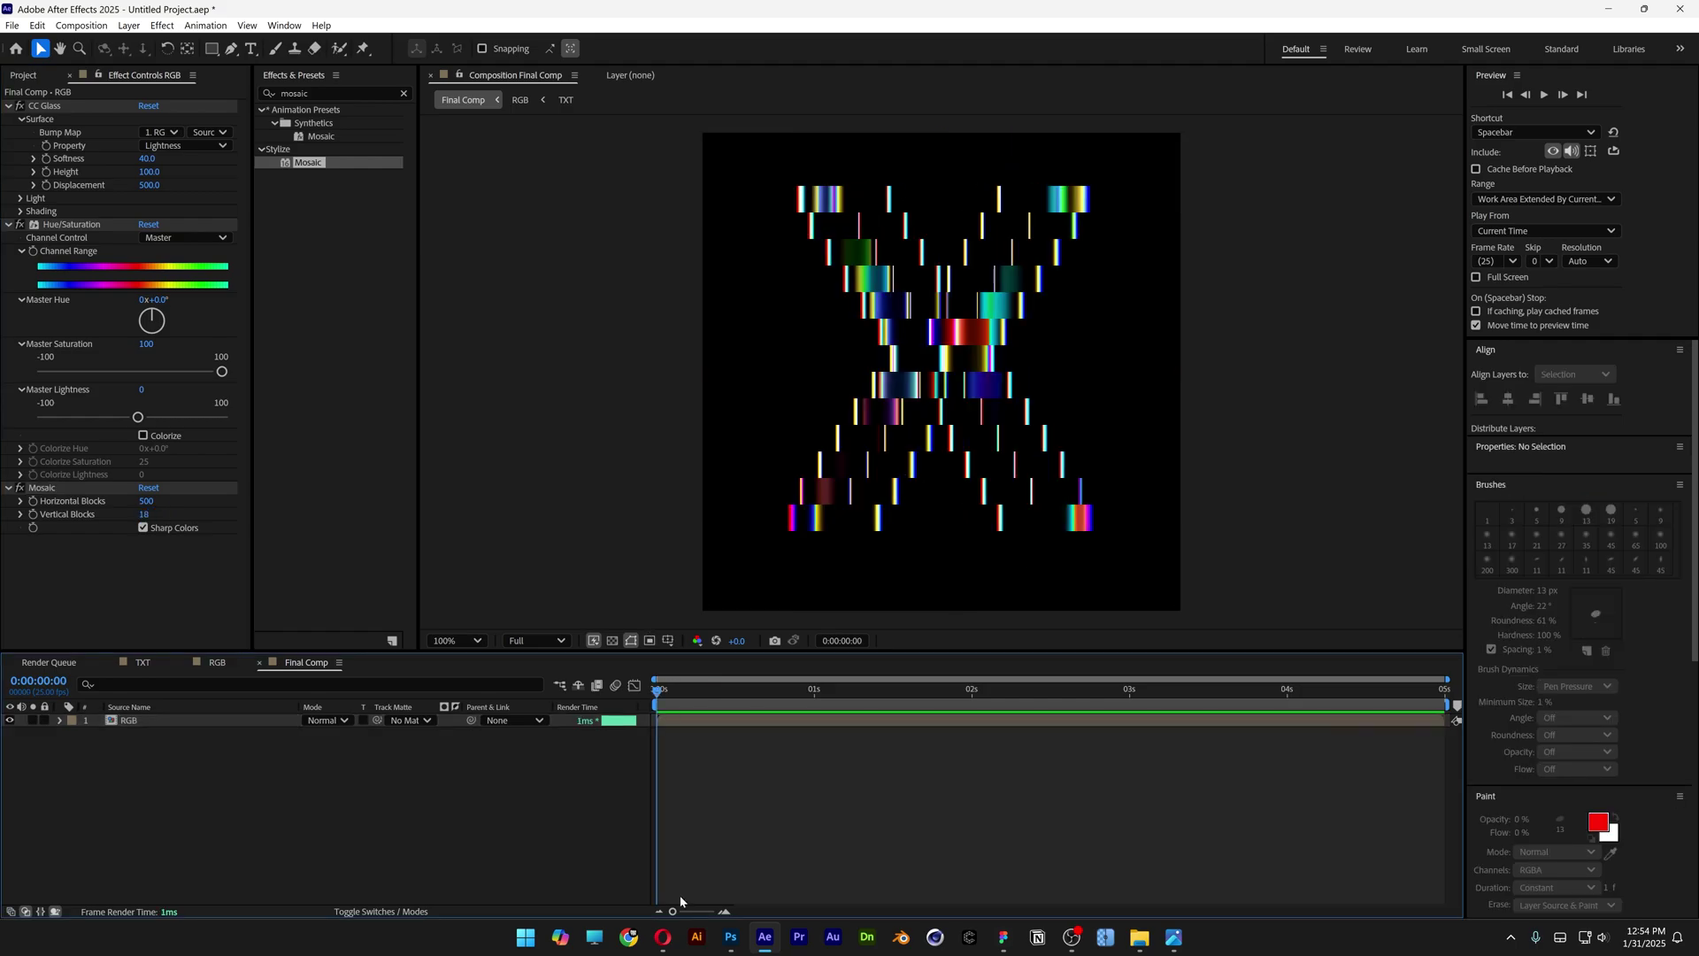
drag(672, 912, 684, 913)
drag(662, 713, 736, 714)
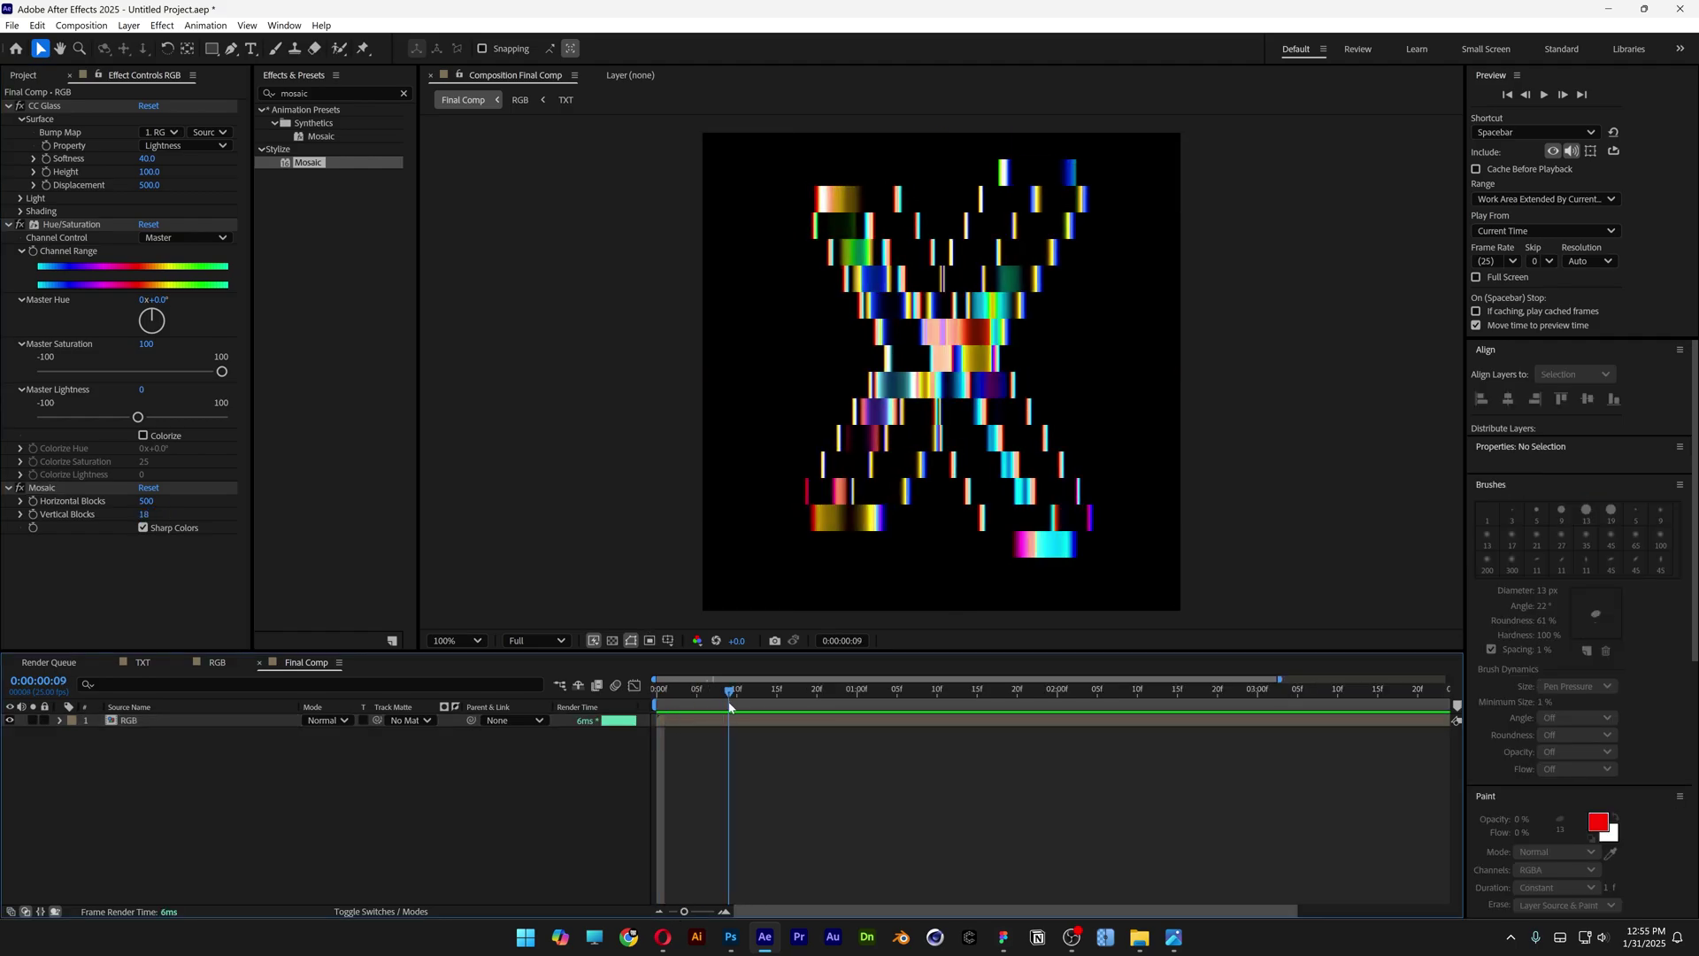
click(34, 502)
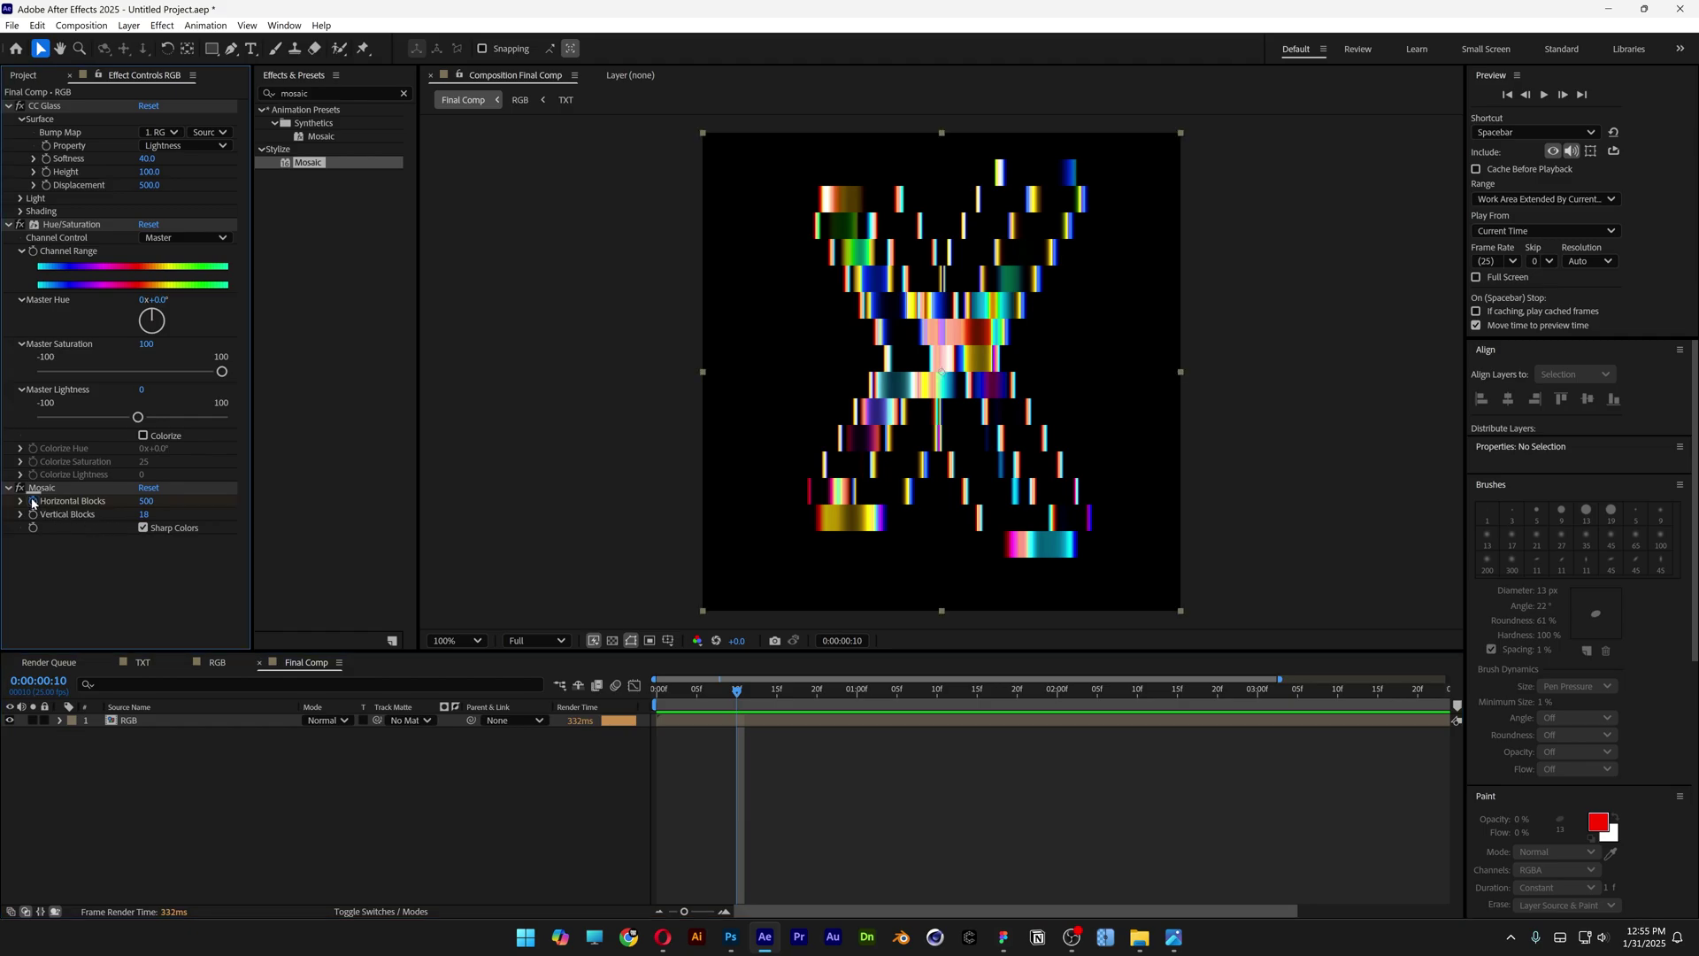
click(33, 515)
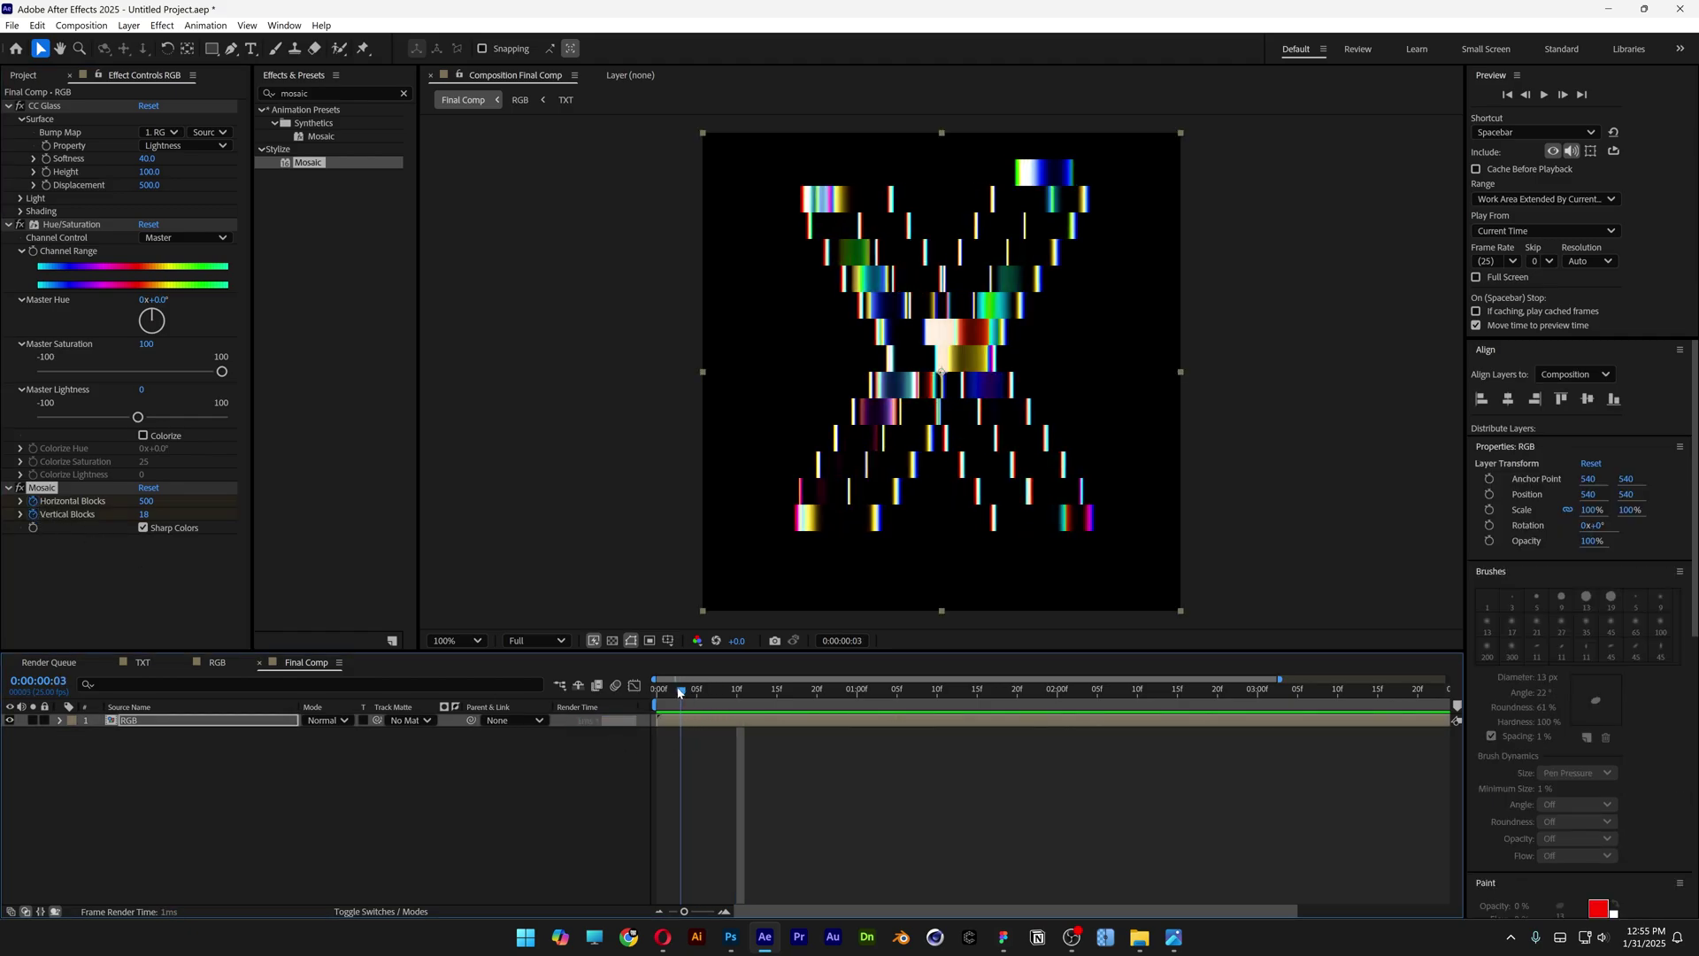
- Set Vertical Blocks to 1 at frame 0 and preview the mosaic animation
key(Home)
key(u)
click(145, 514)
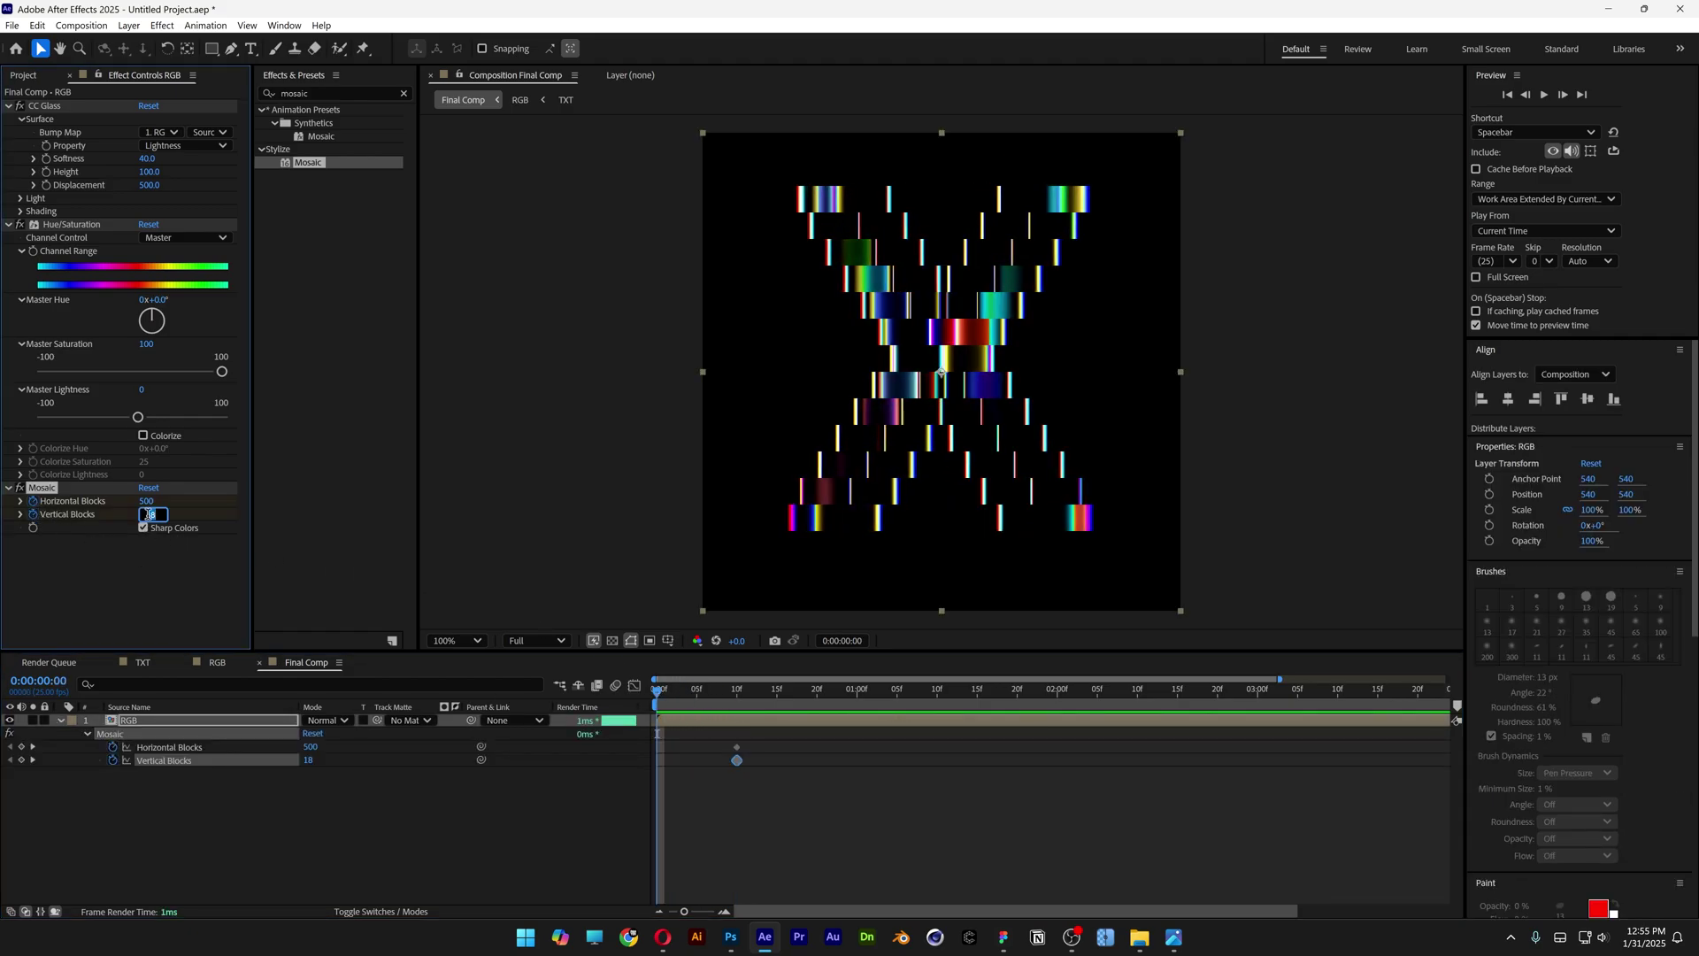
text(0)
key(Return)
key(space)
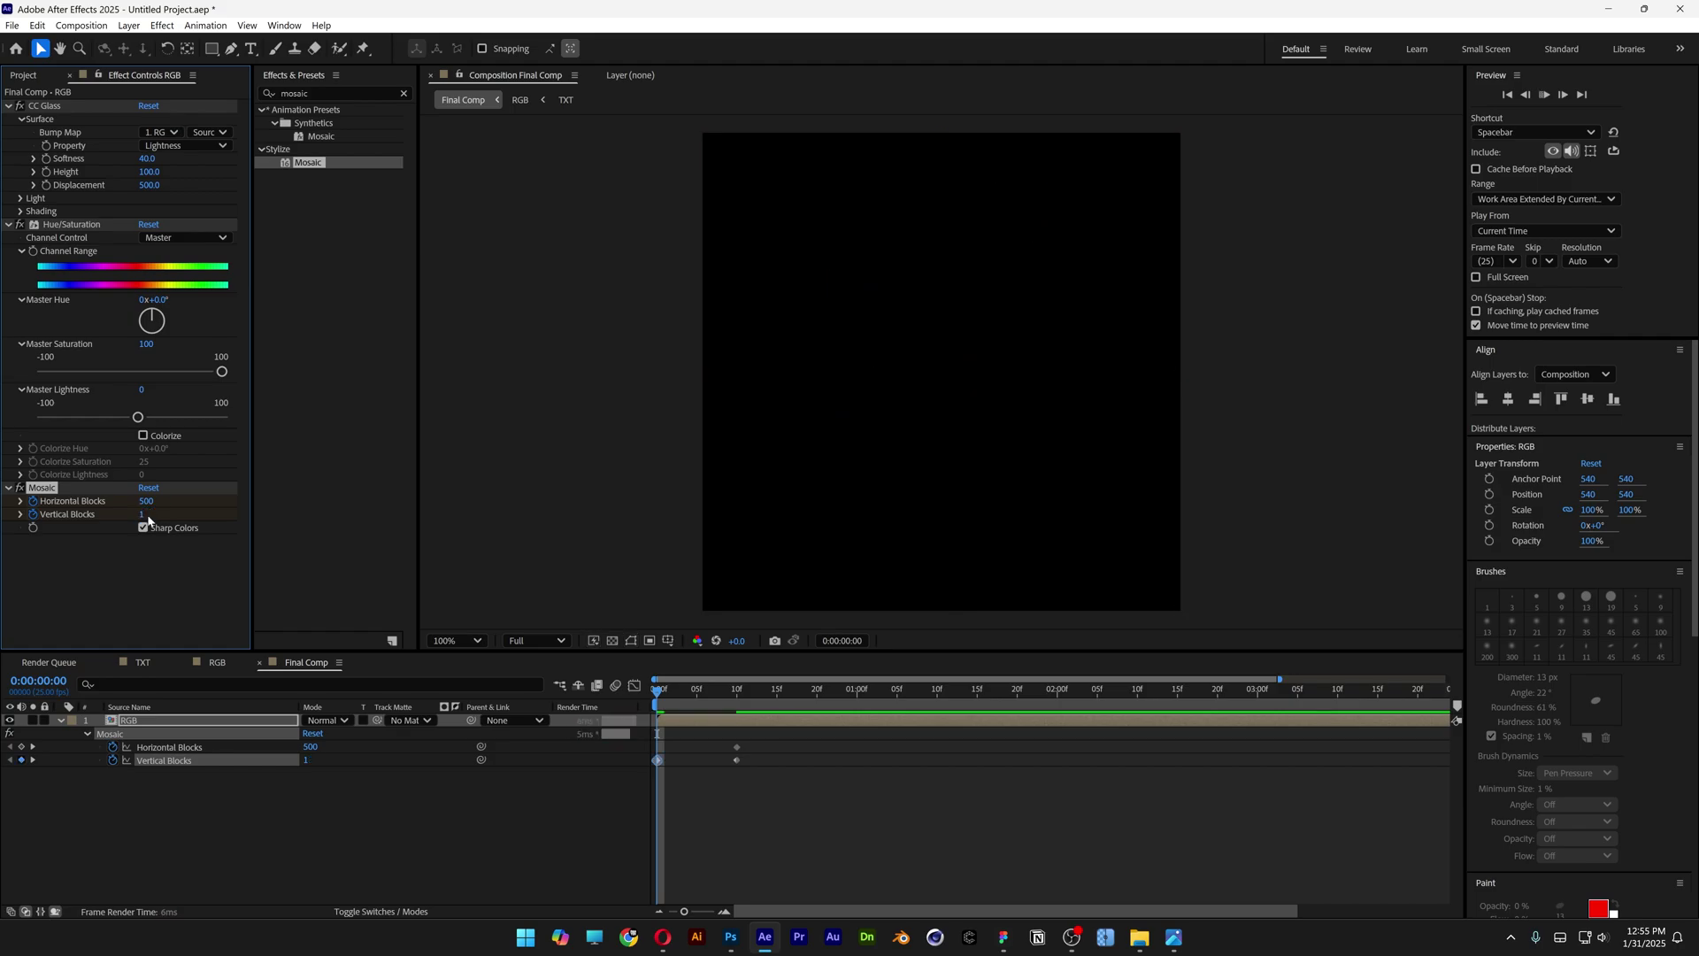
click(1009, 804)
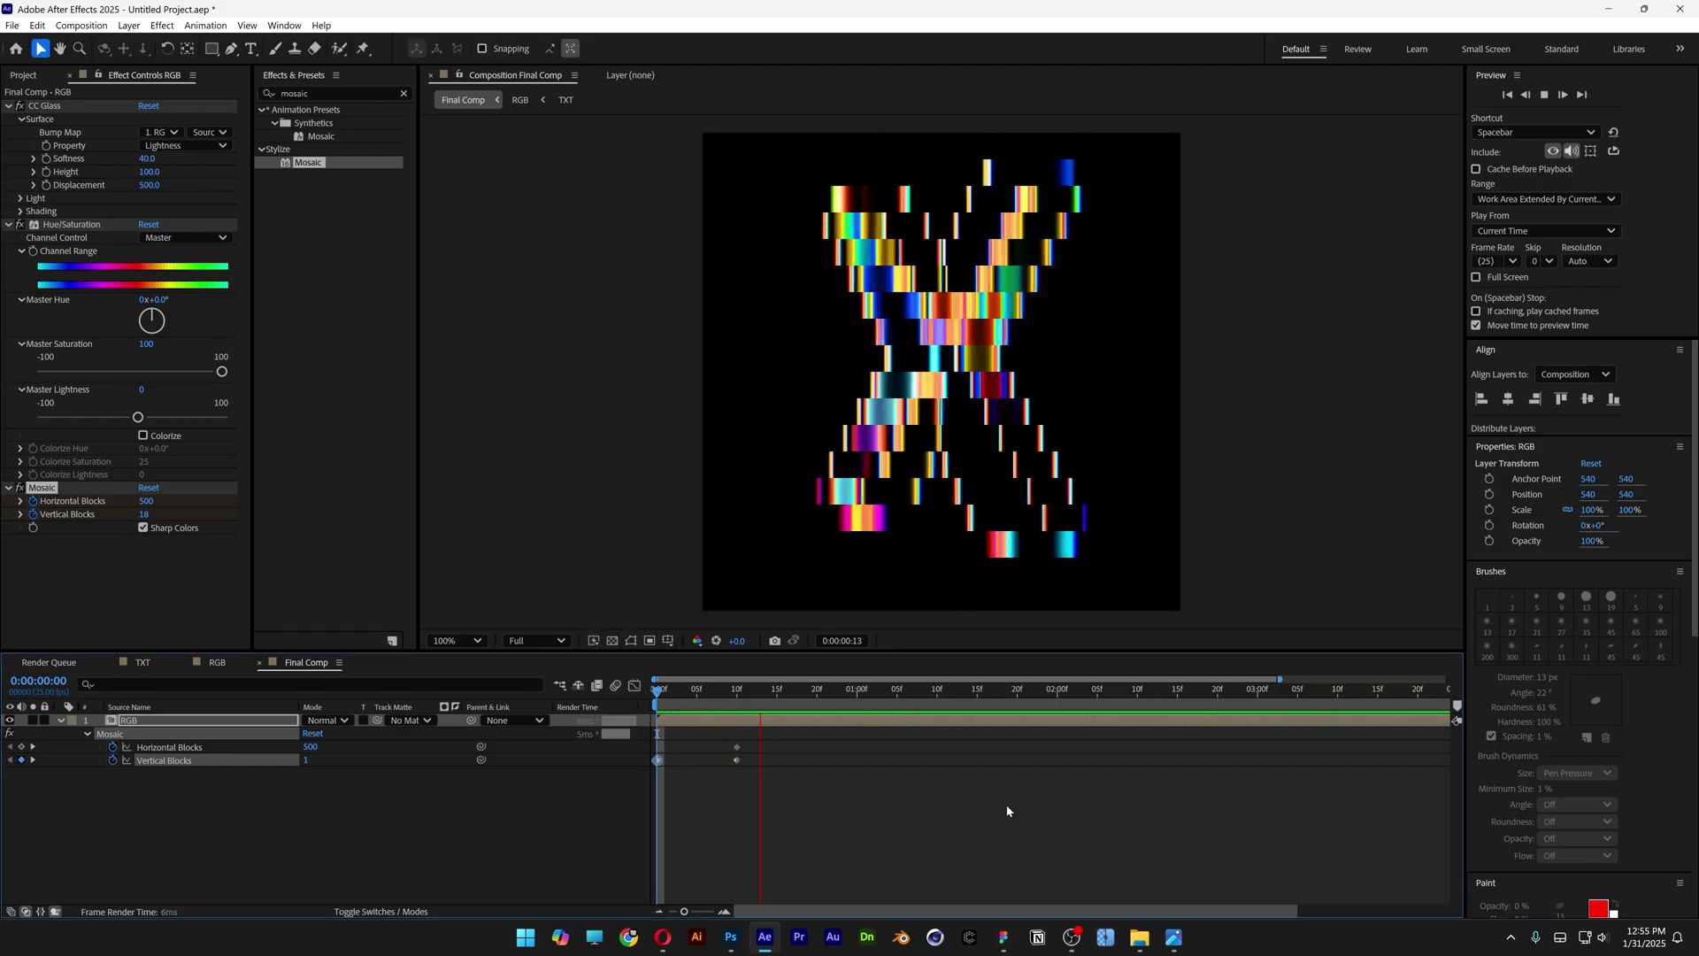
key(minus)
click(332, 93)
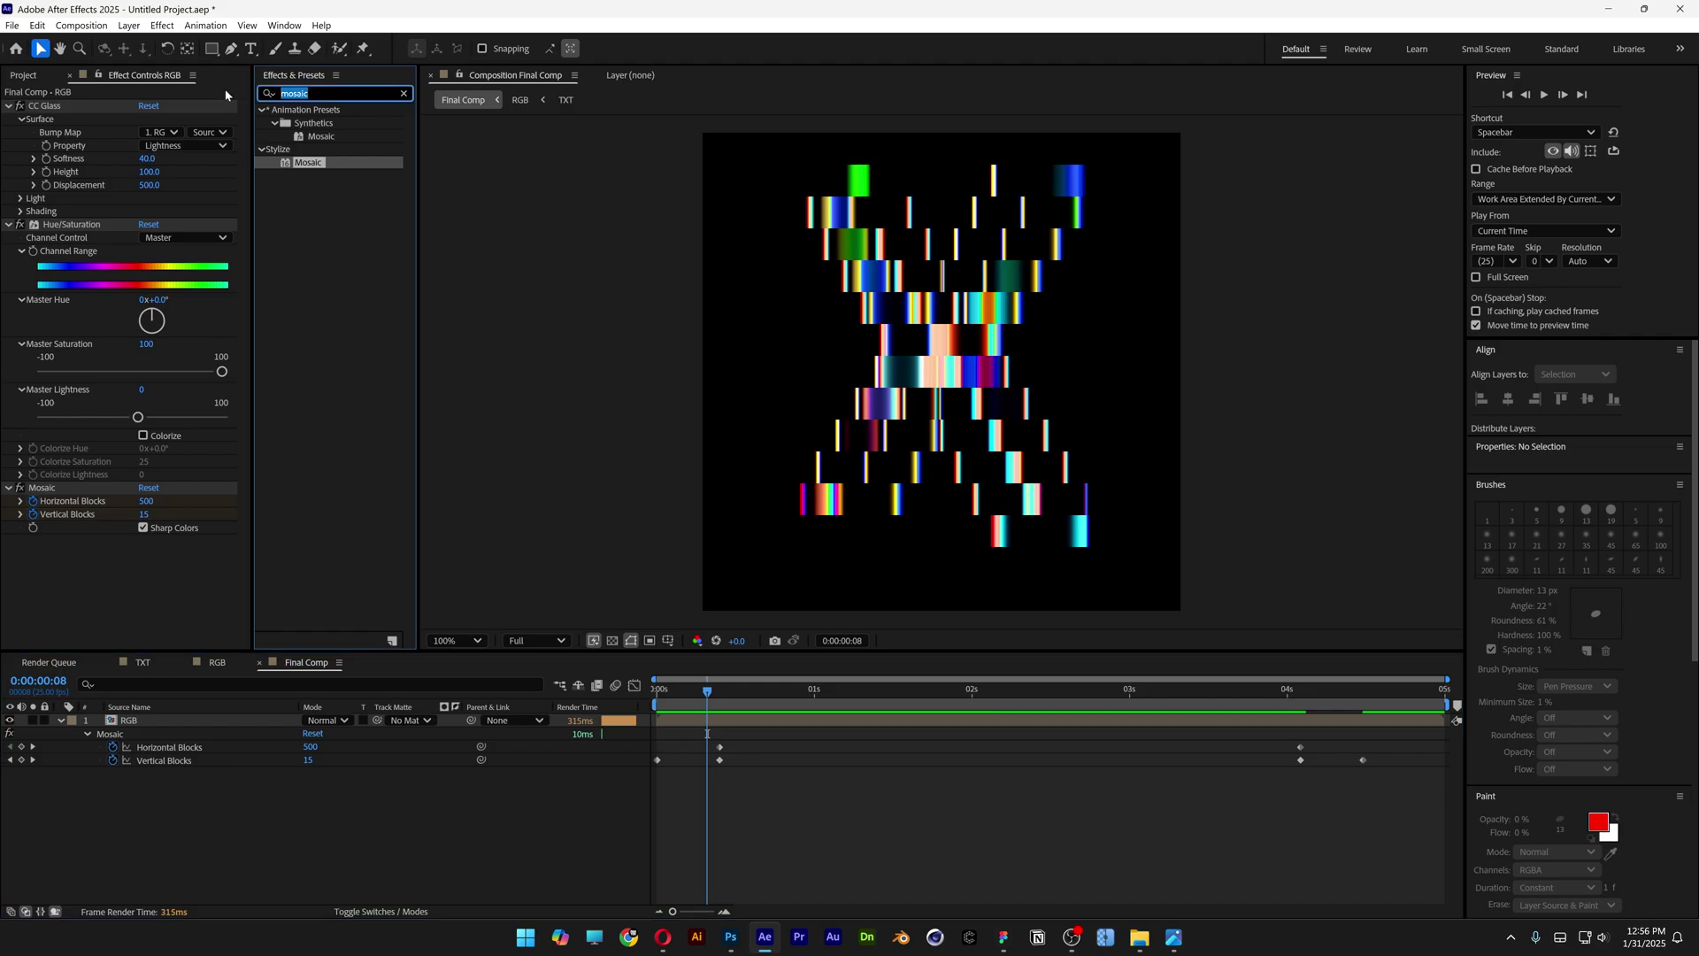
- Apply Glow to the RGB layer with Glow Threshold 75% and Glow Radius 400
text(glow)
drag(315, 189, 181, 578)
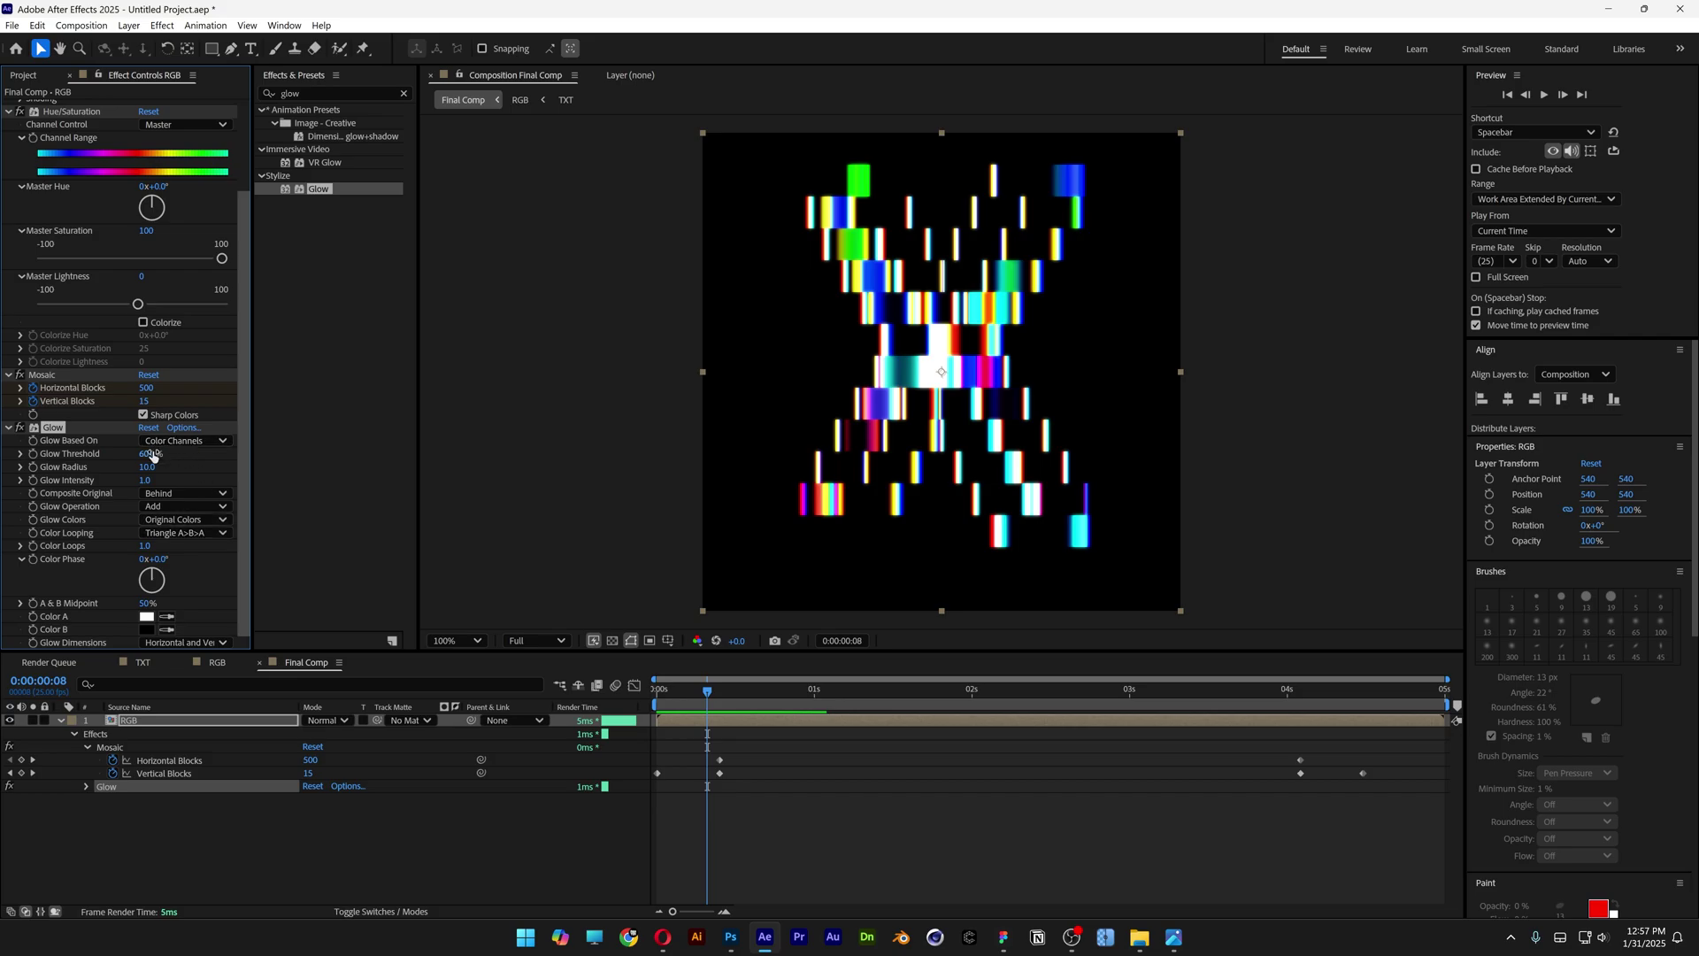
drag(146, 454, 151, 455)
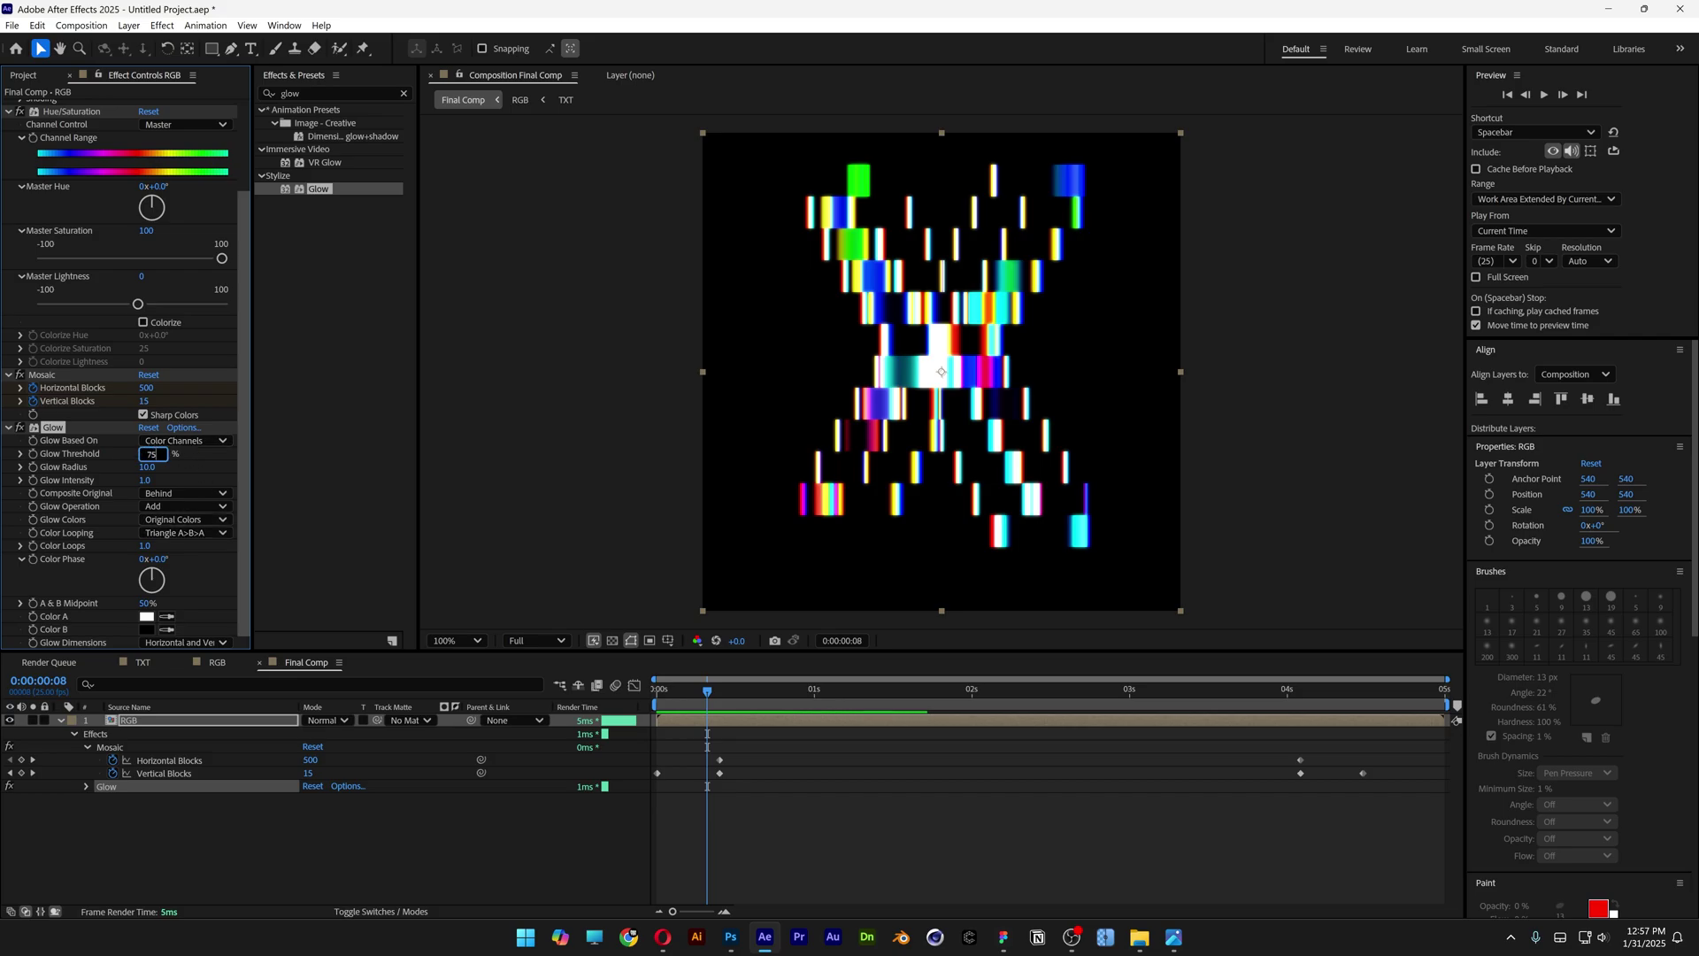
click(152, 467)
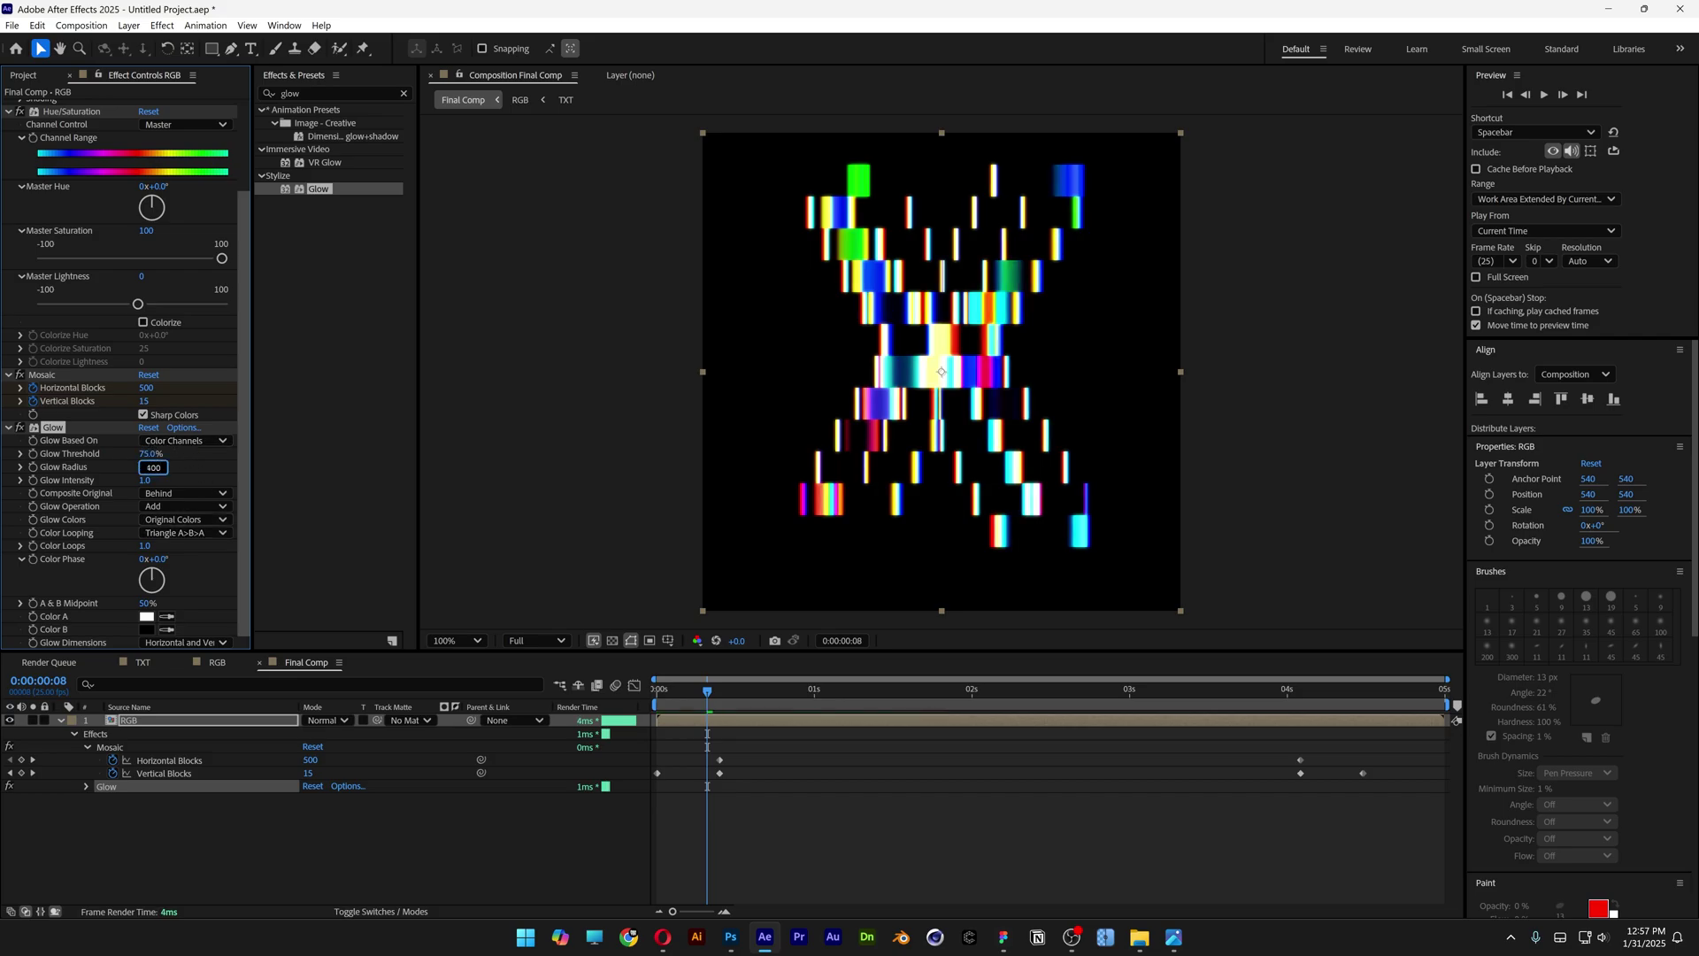
text(400)
key(Return)
- Duplicate the RGB layer and set the lower copy's Glow Threshold to 60%
click(60, 721)
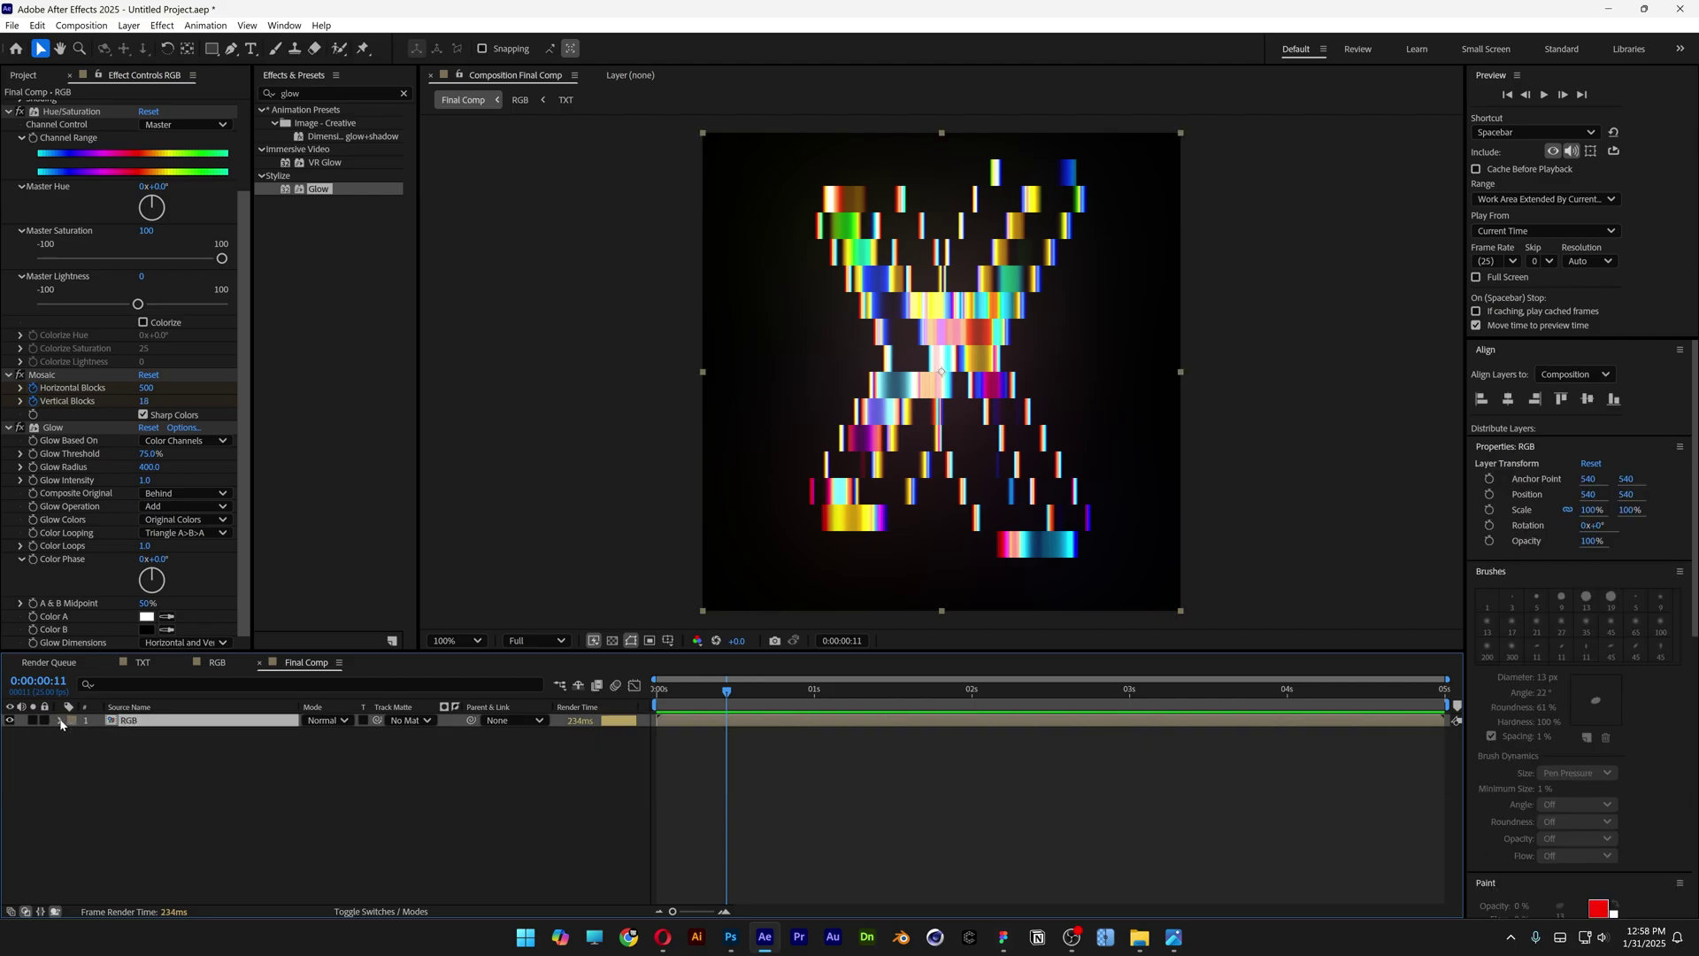
key(ctrl+d)
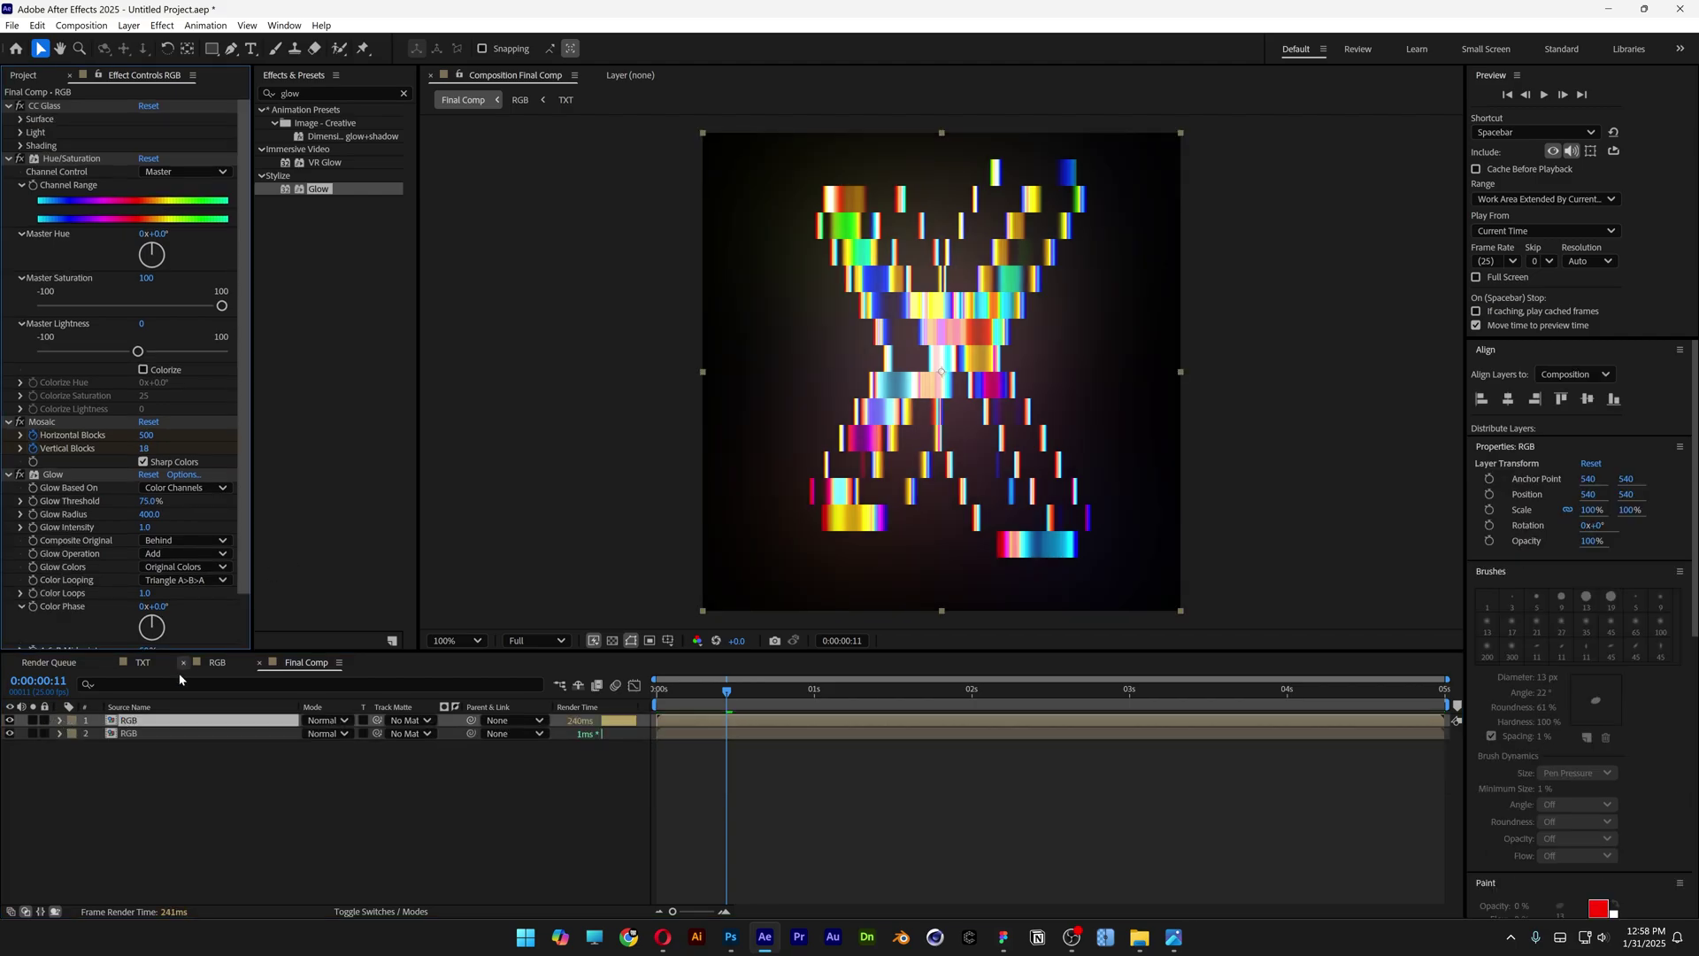
click(142, 733)
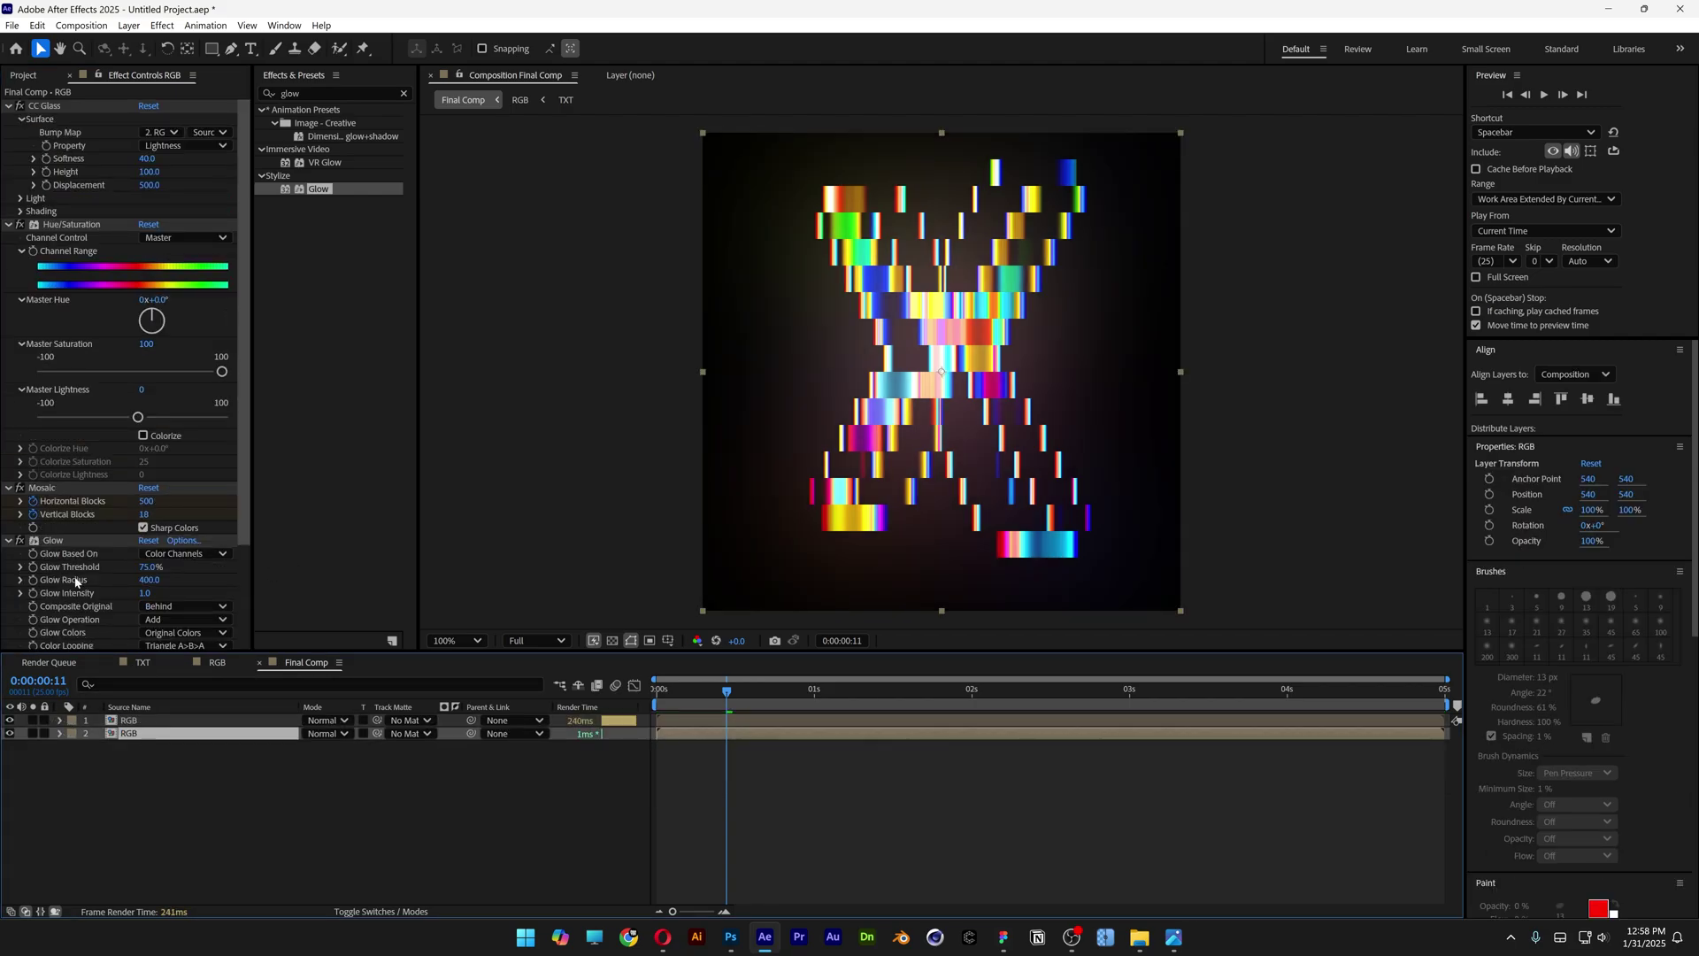
click(150, 568)
text(60)
key(Return)
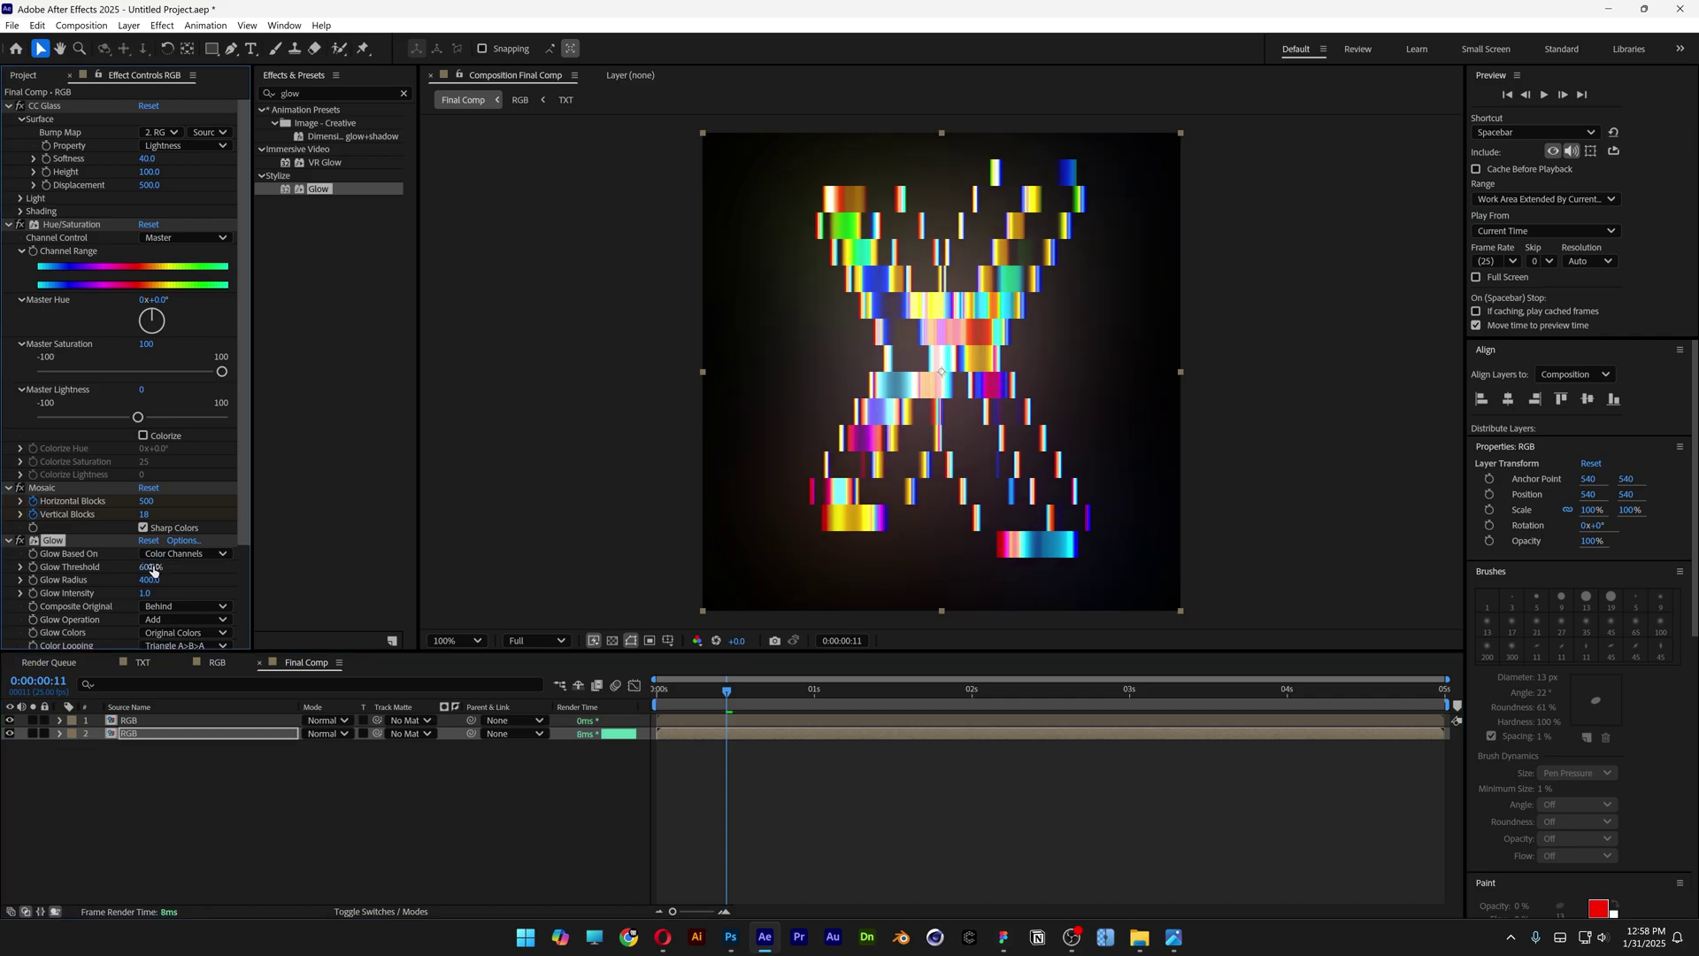
click(60, 734)
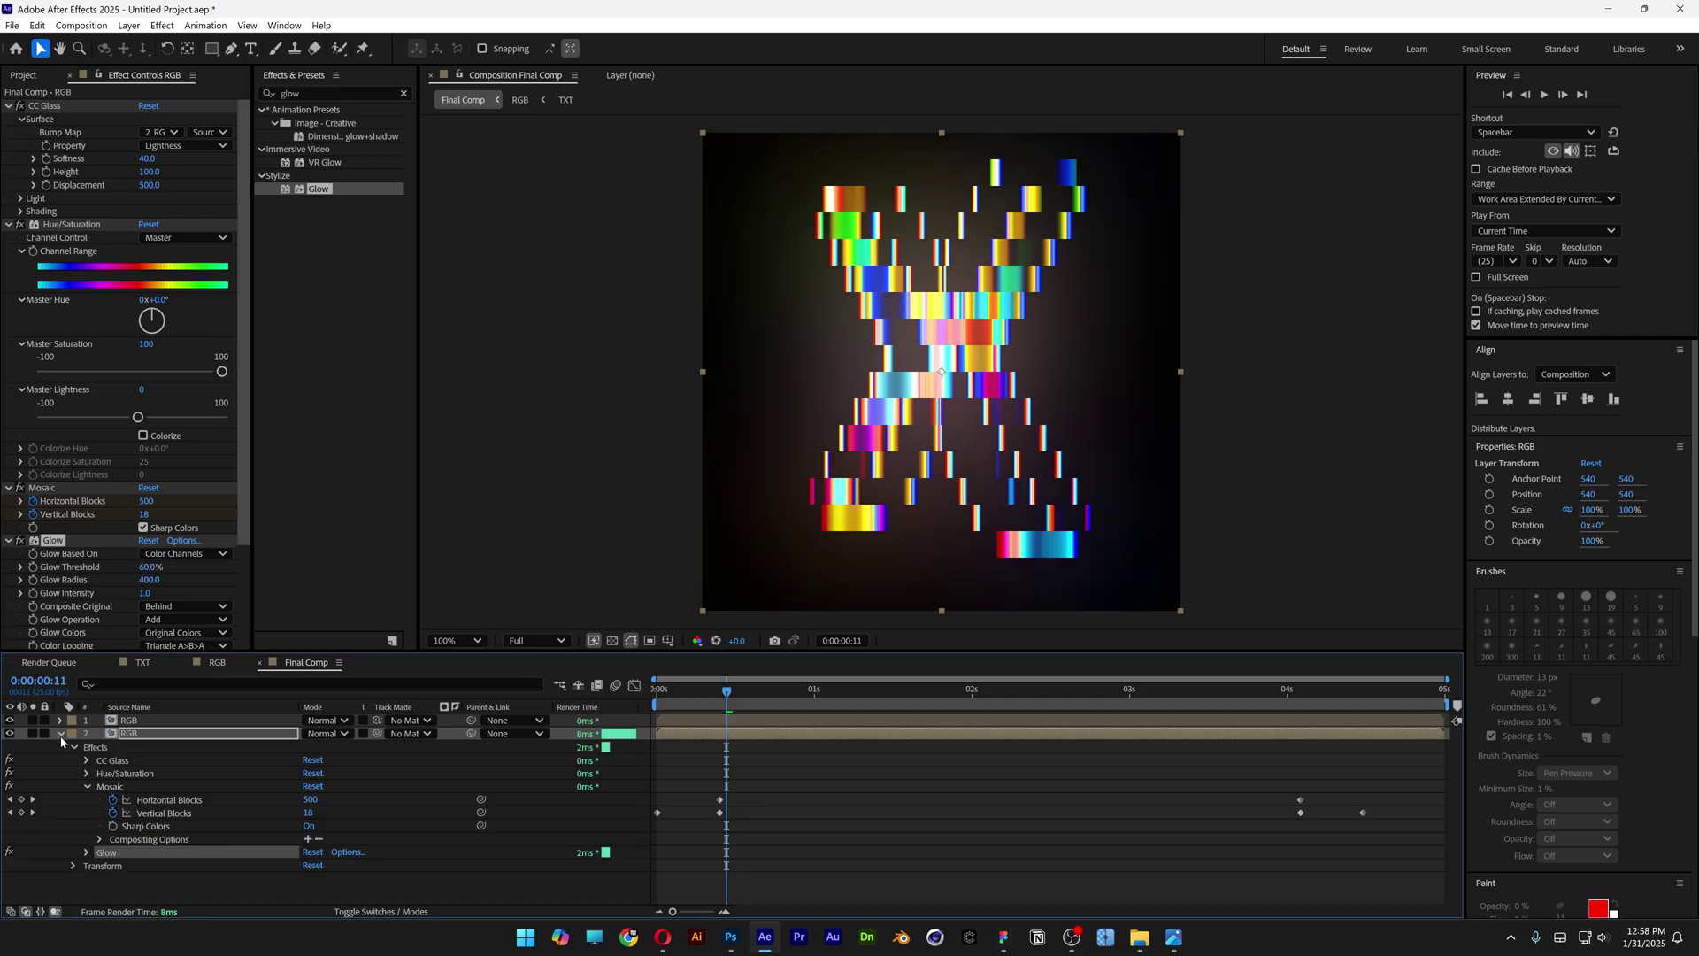
click(74, 866)
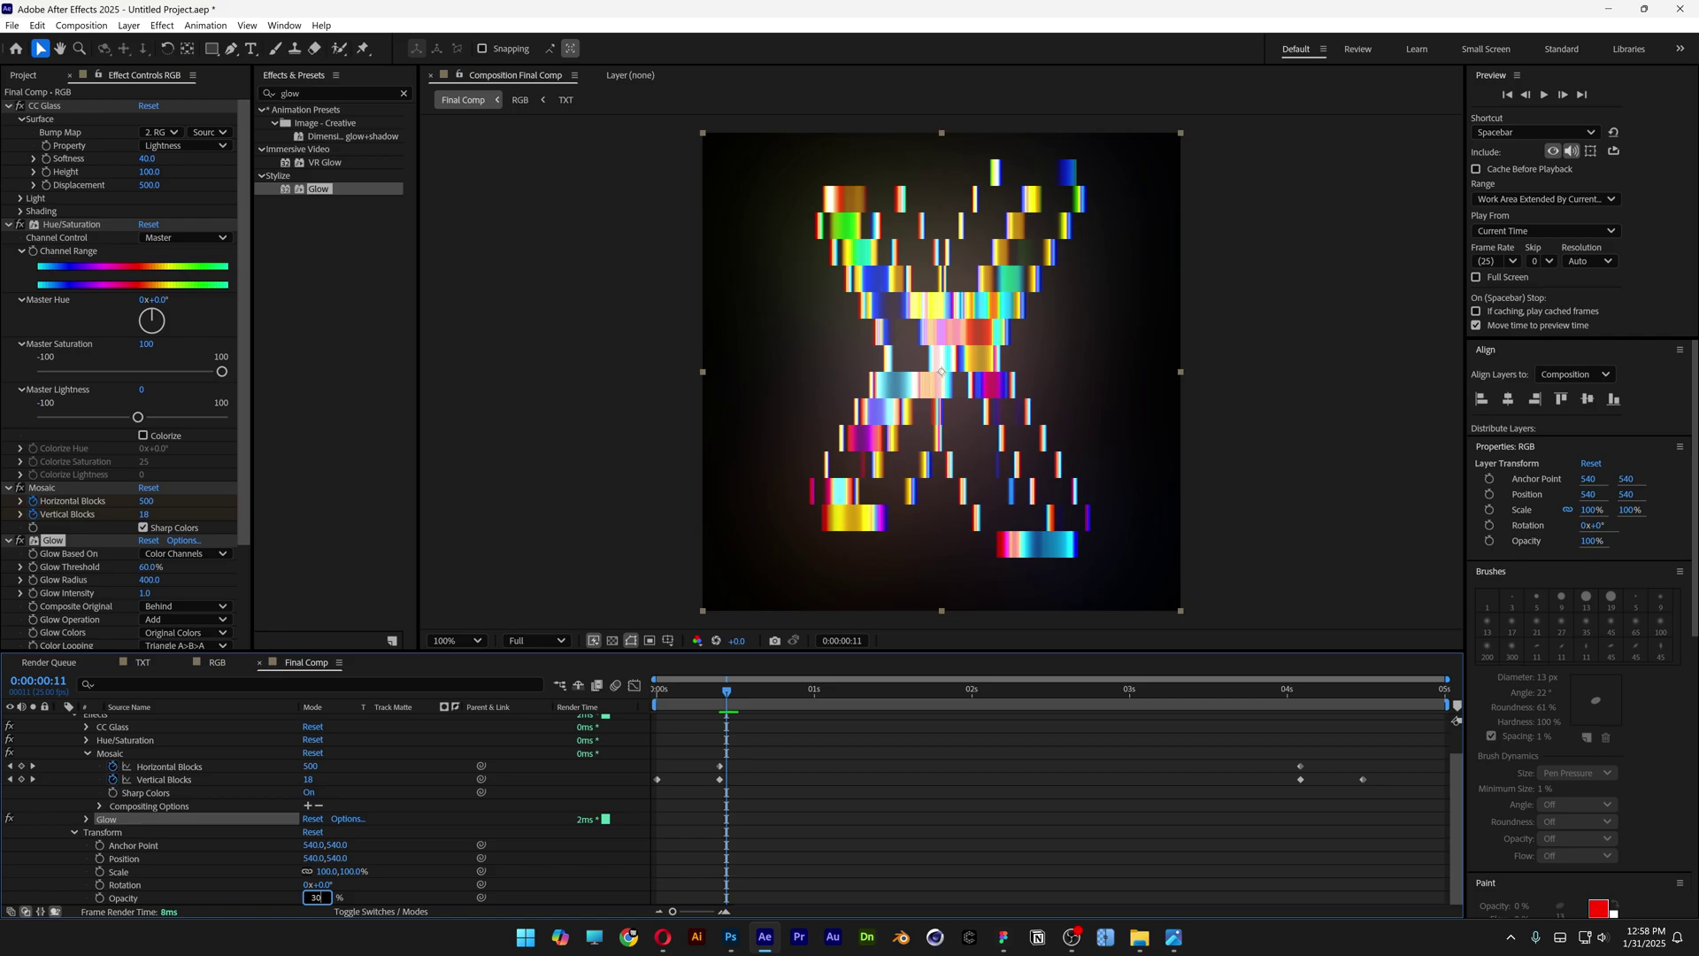